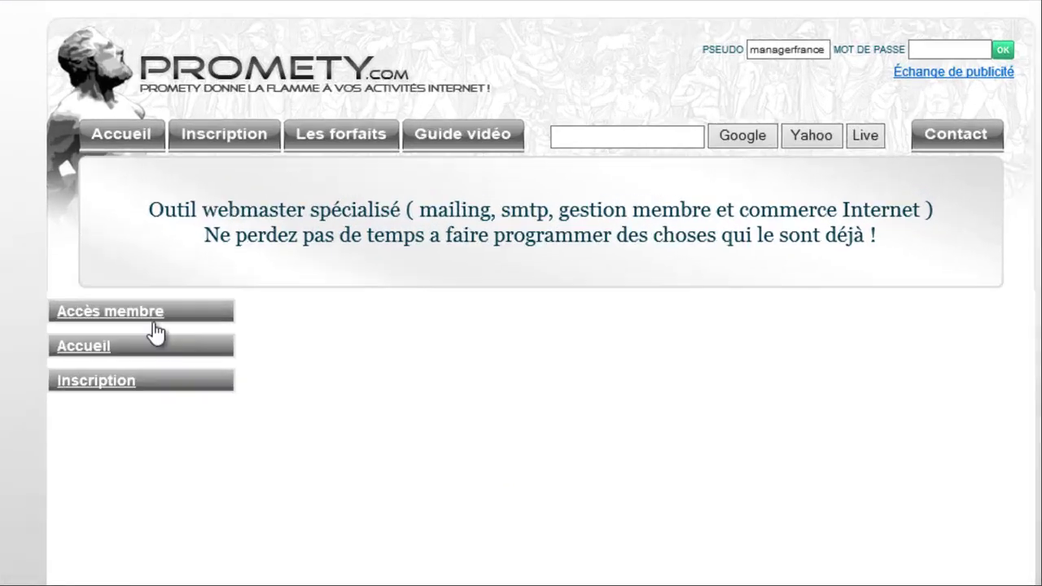
- Log into the Promety member area through Accès membre with the account password
click(149, 320)
click(429, 448)
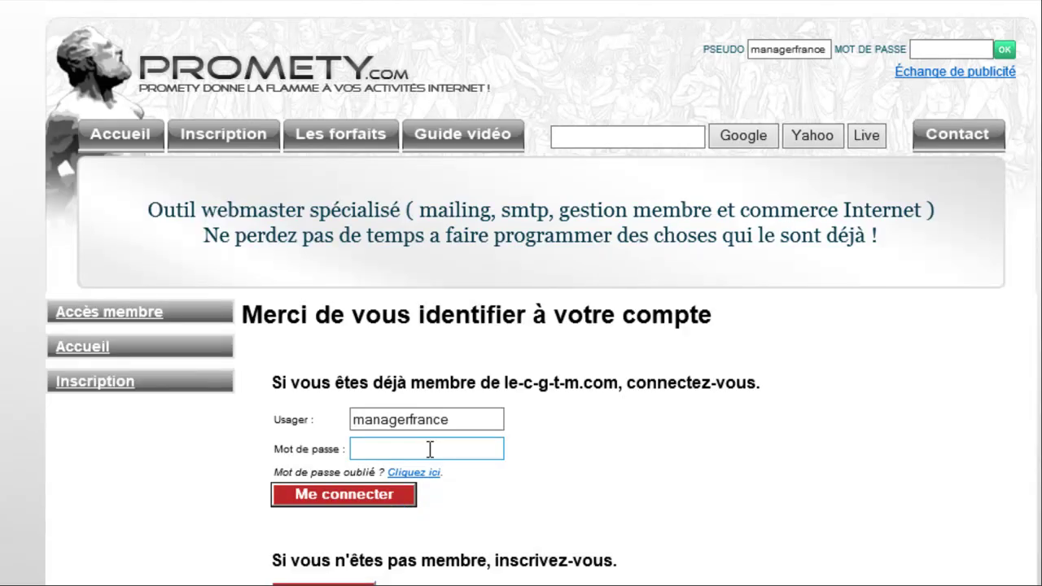
click(431, 448)
text(●●●●●●●●●●●)
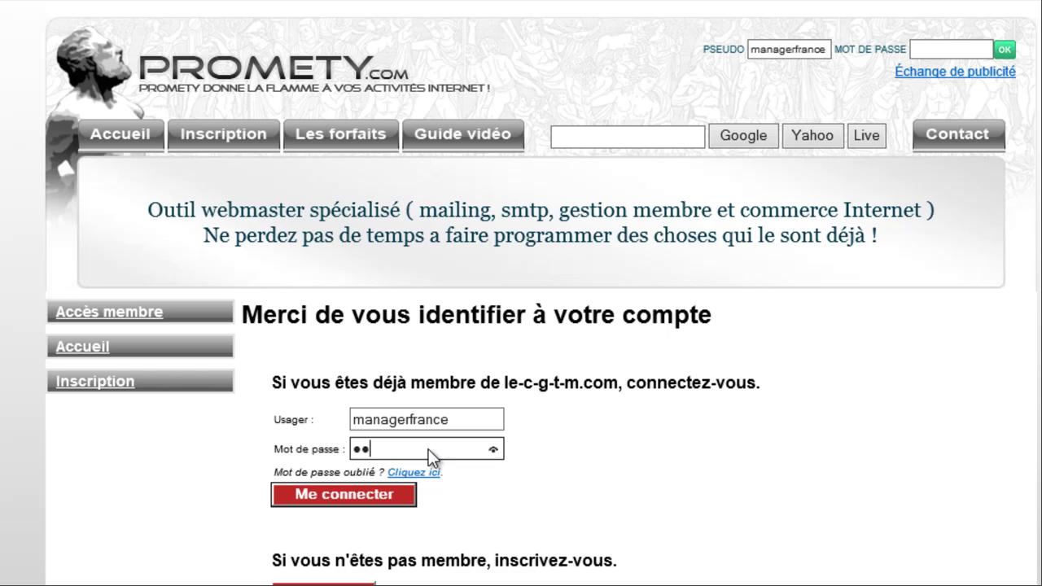
text(●●●)
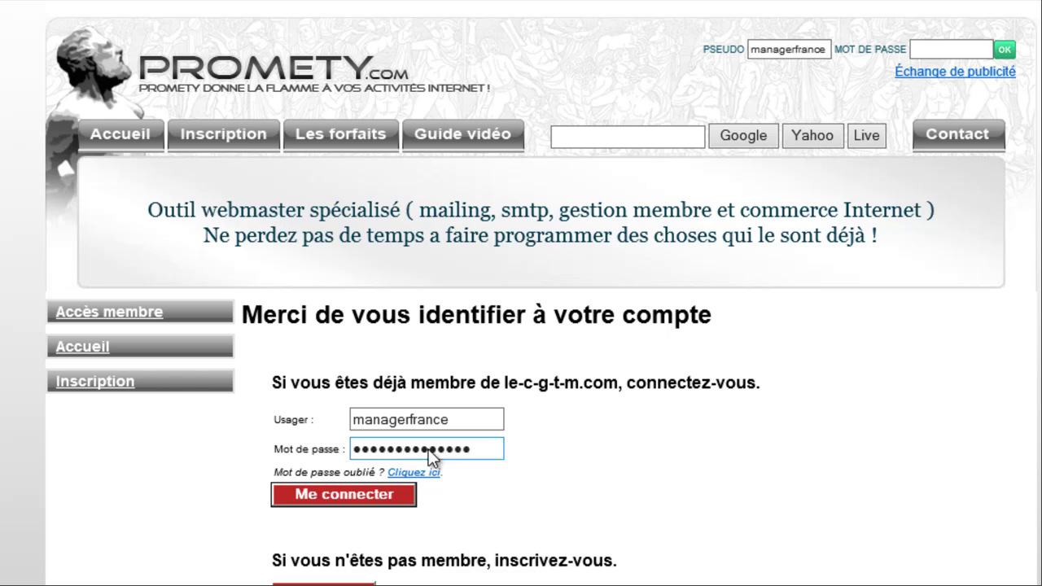
key(Return)
click(429, 450)
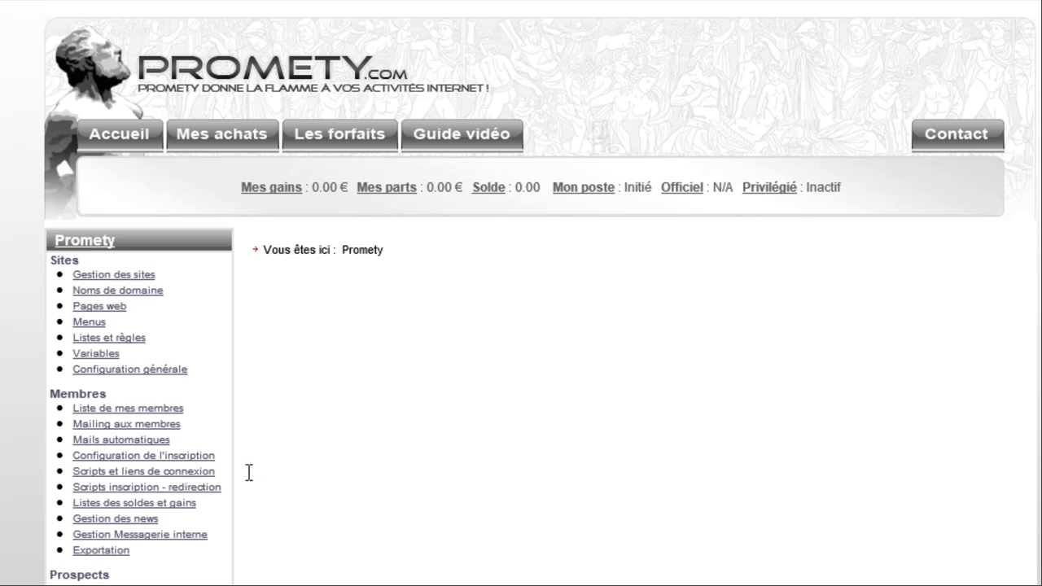
- Go to Hébergement > Administration cpanel to see le-c-g-t-m.com's primary and secondary DNS servers
scroll(260, 470, down, 3)
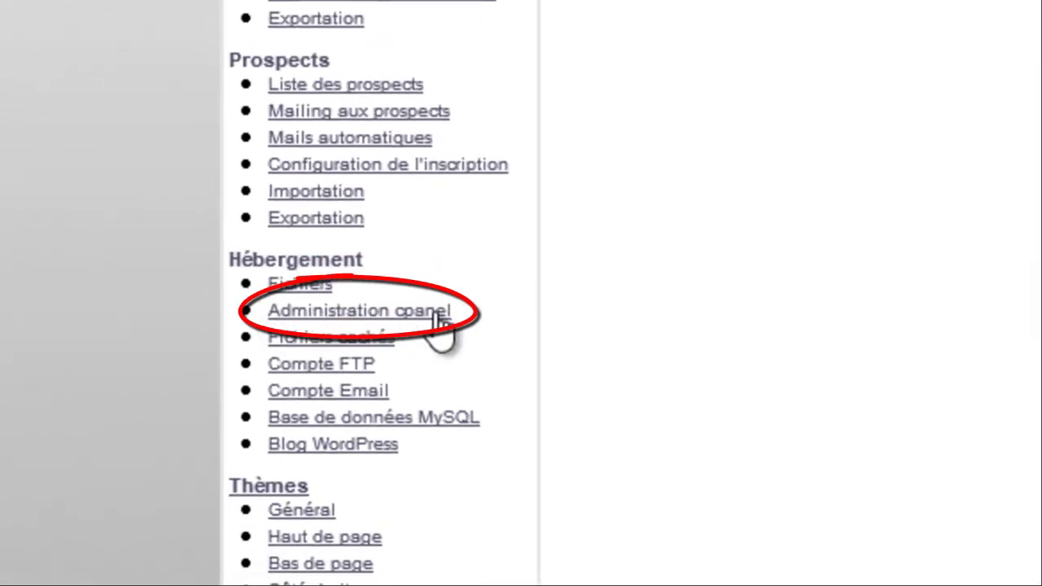
click(438, 312)
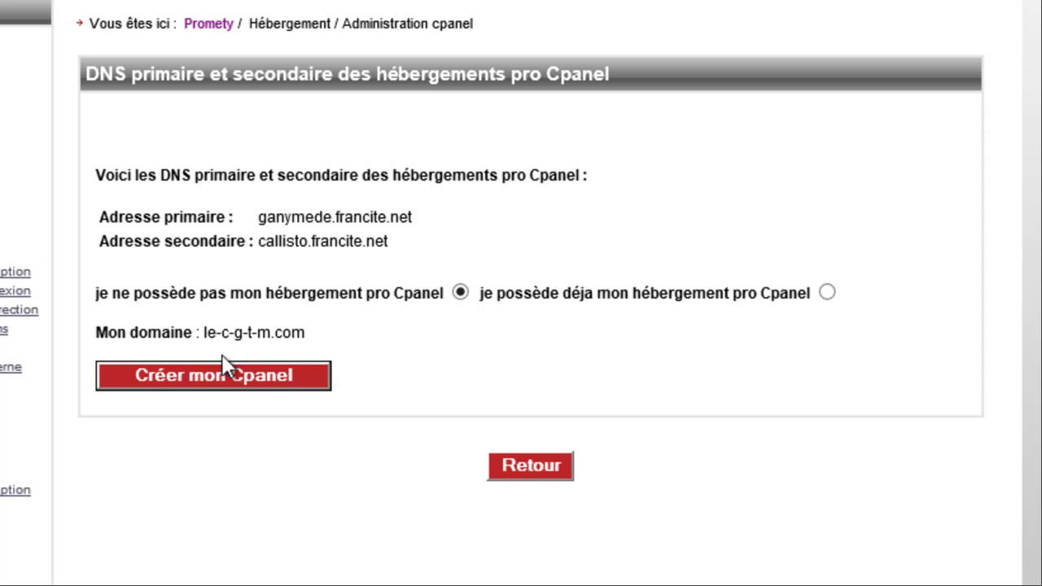
- Create the cPanel hosting with Créer mon Cpanel, then open Administrer for it
click(218, 386)
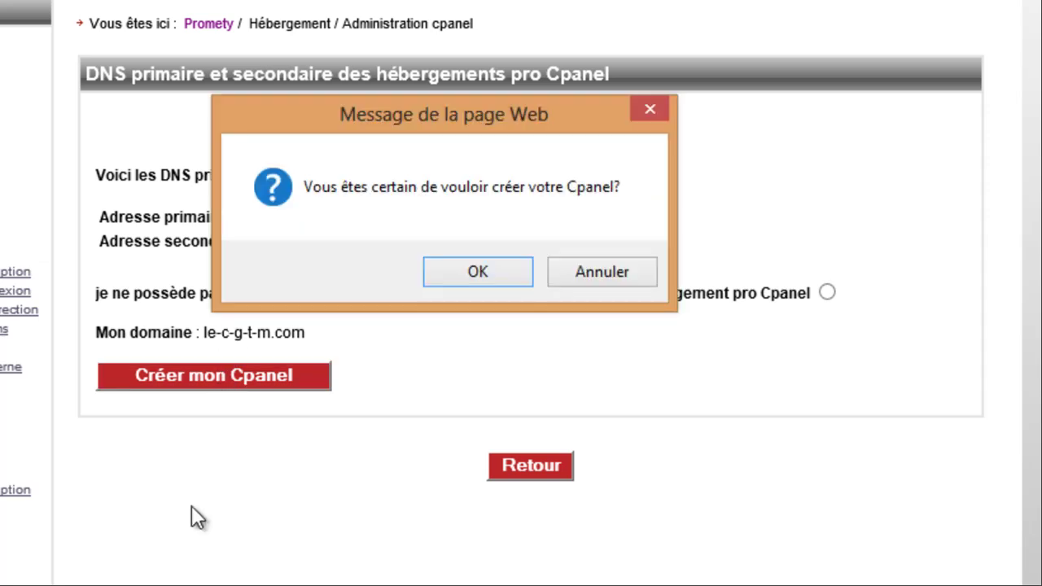
click(458, 274)
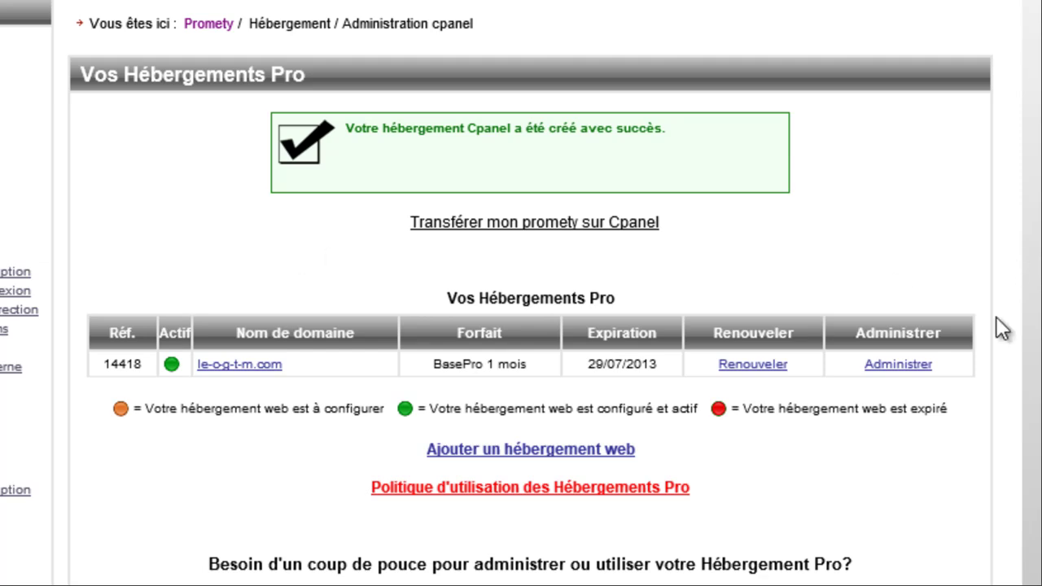
click(917, 366)
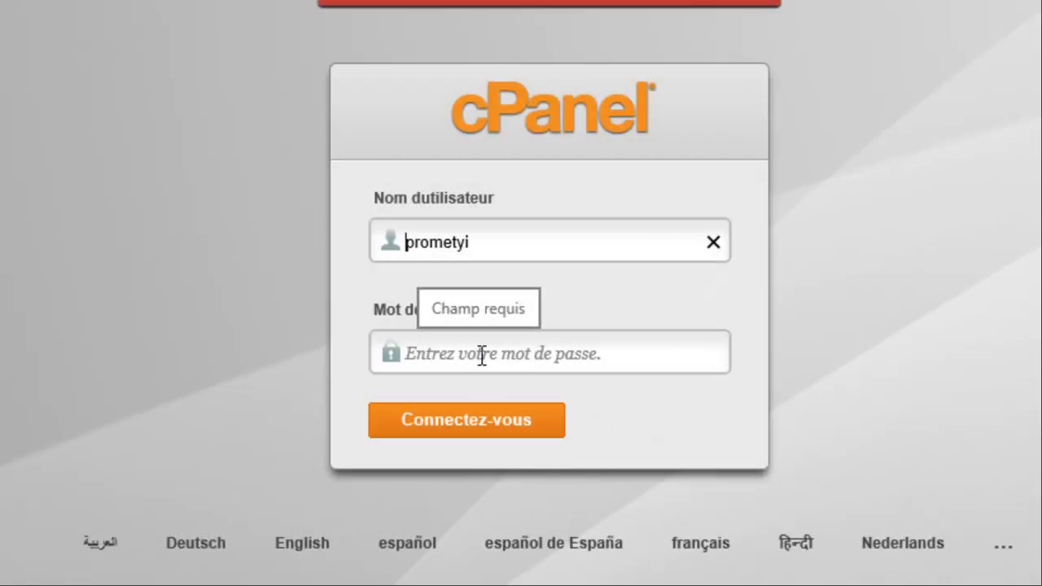
- Replace the wrong prefilled username with the hosting account username, enter the password, and log in
double_click(502, 243)
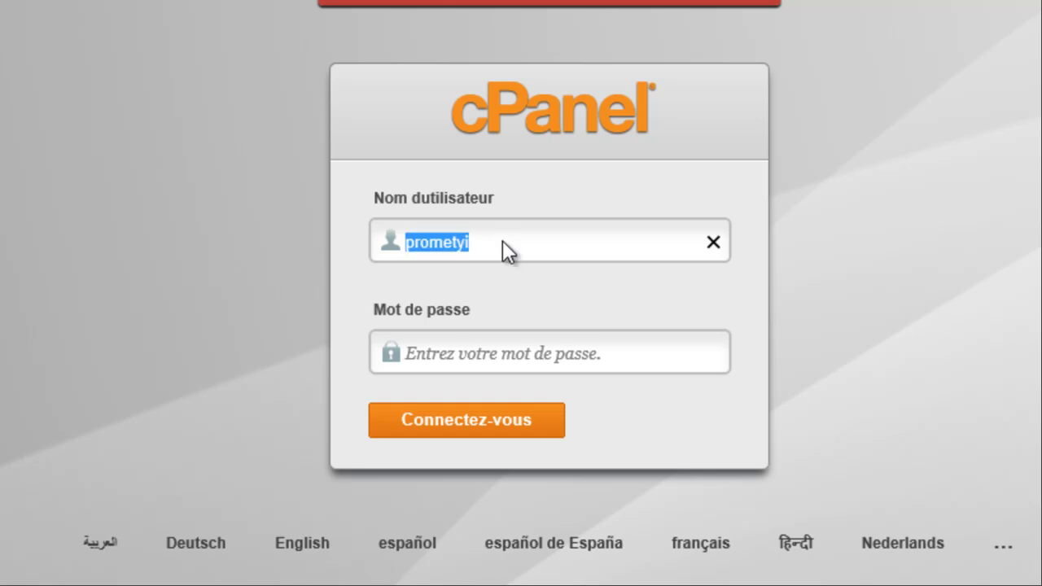
key(BackSpace)
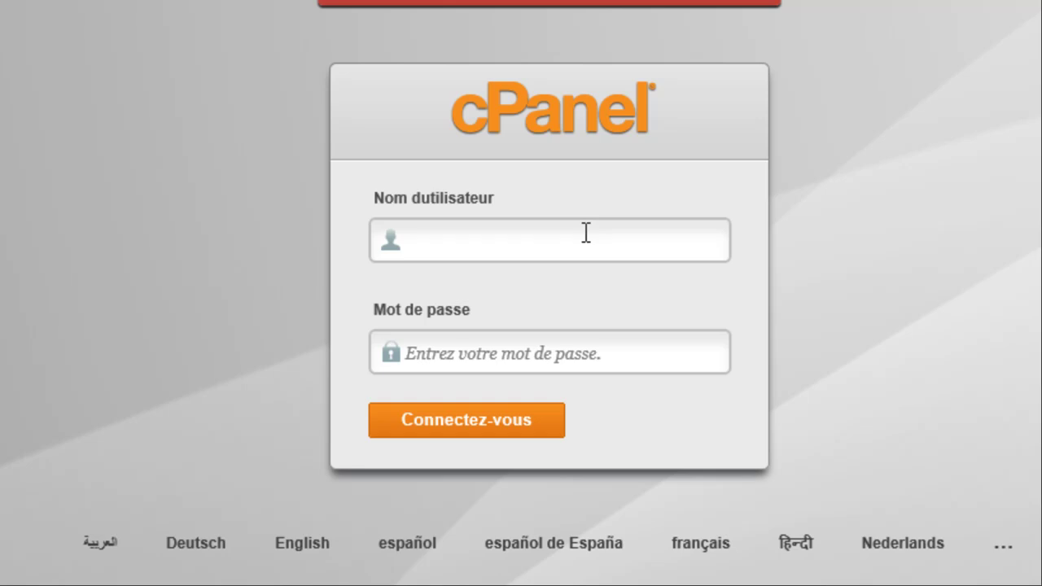
text(manager)
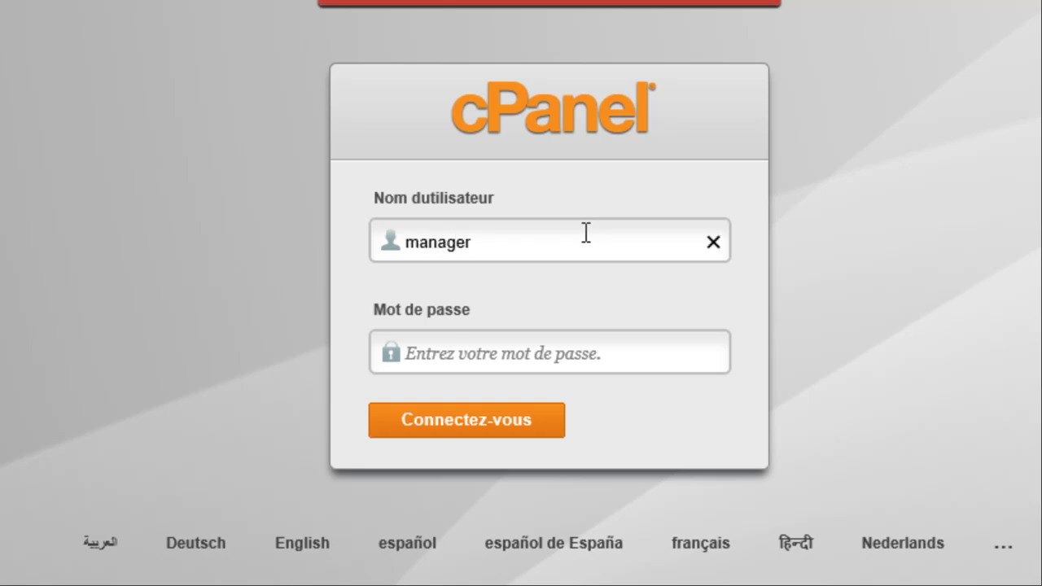
text(f)
key(Tab)
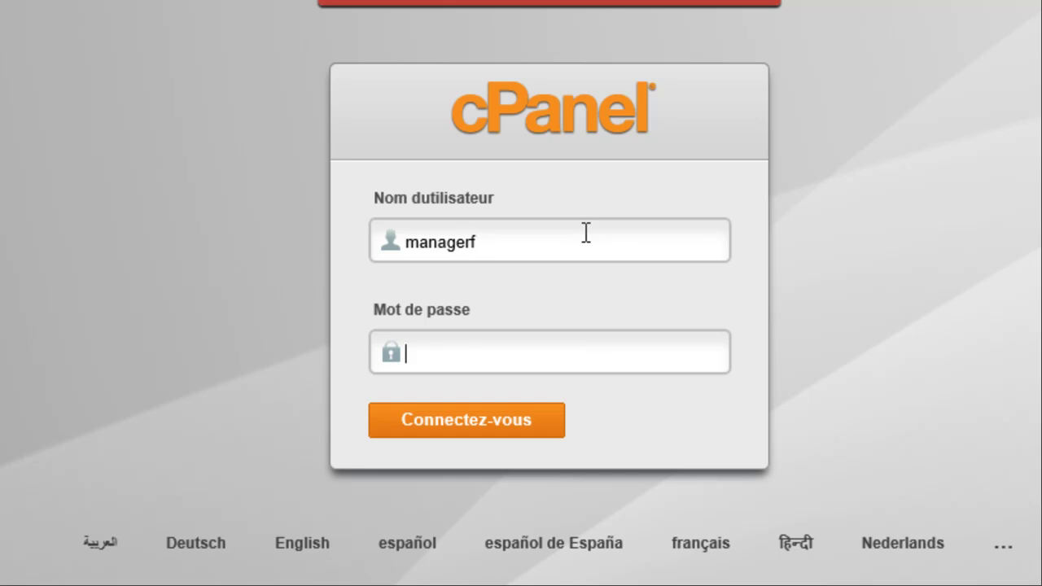
text(•••••••)
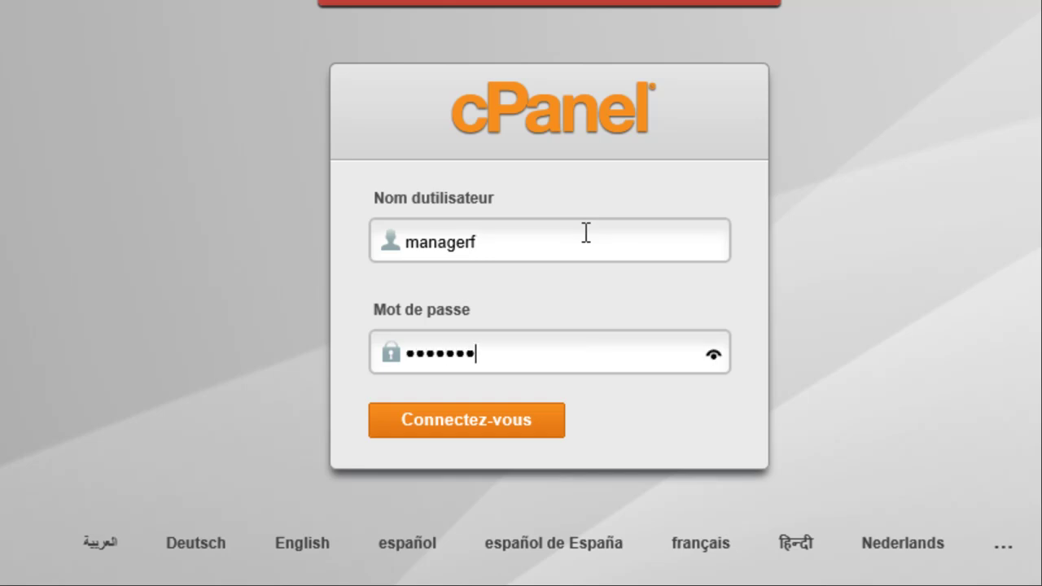
text(••••••••)
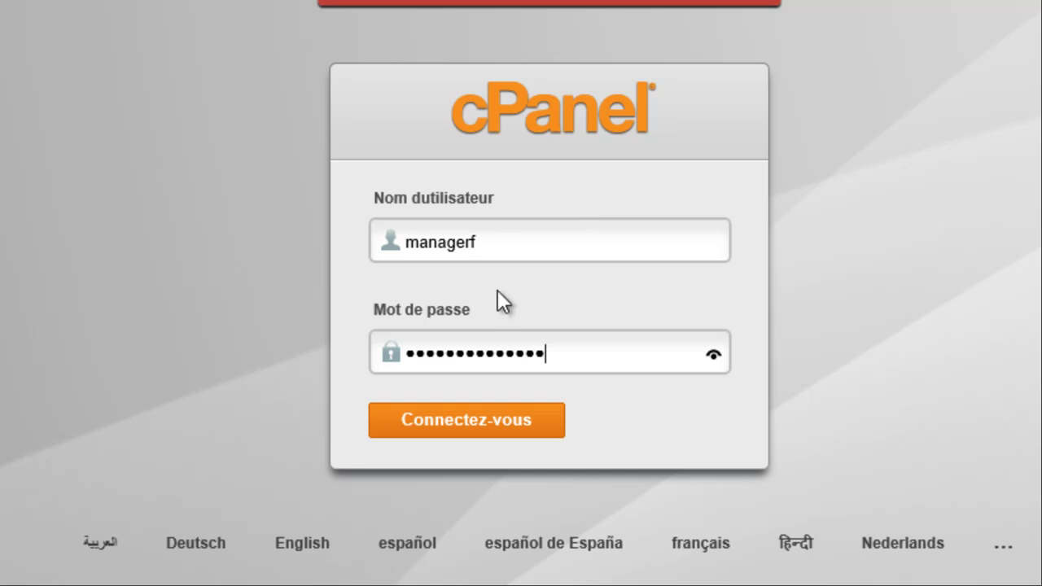
click(478, 417)
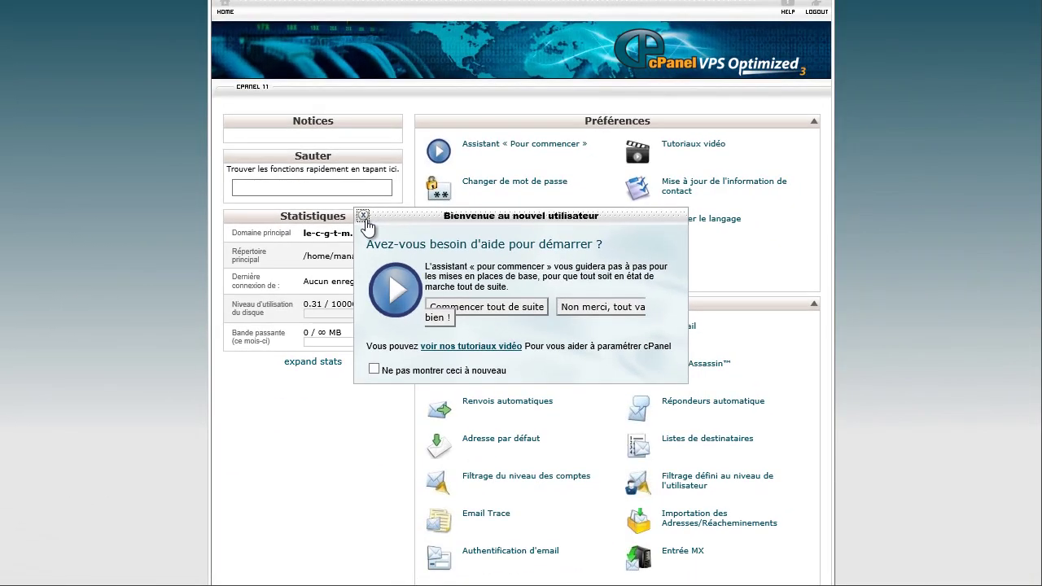
- Dismiss the welcome prompt and enter a * subdomain under Sous-domaines with document root public_html/
click(291, 252)
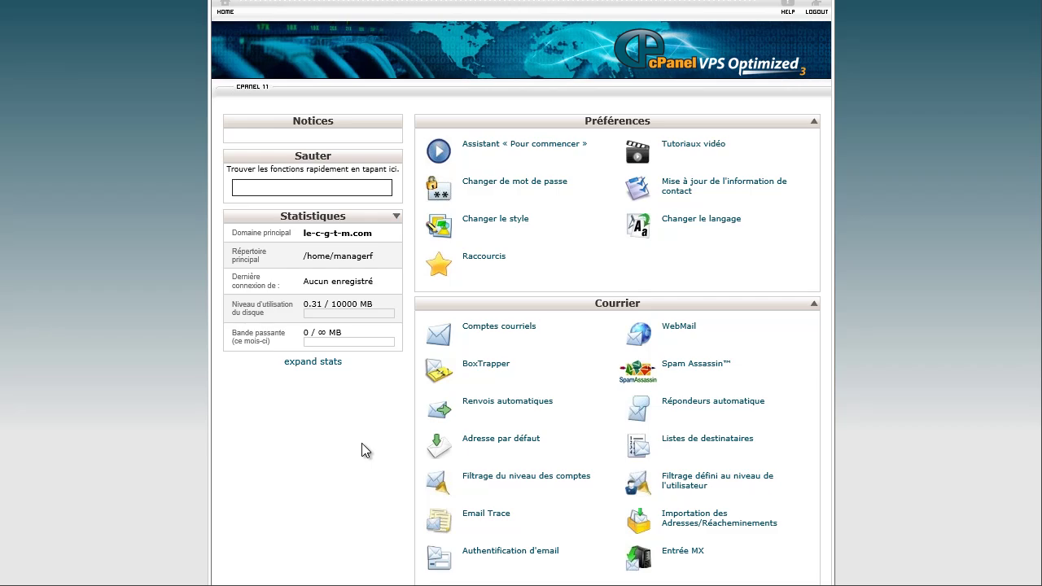
scroll(361, 444, down, 5)
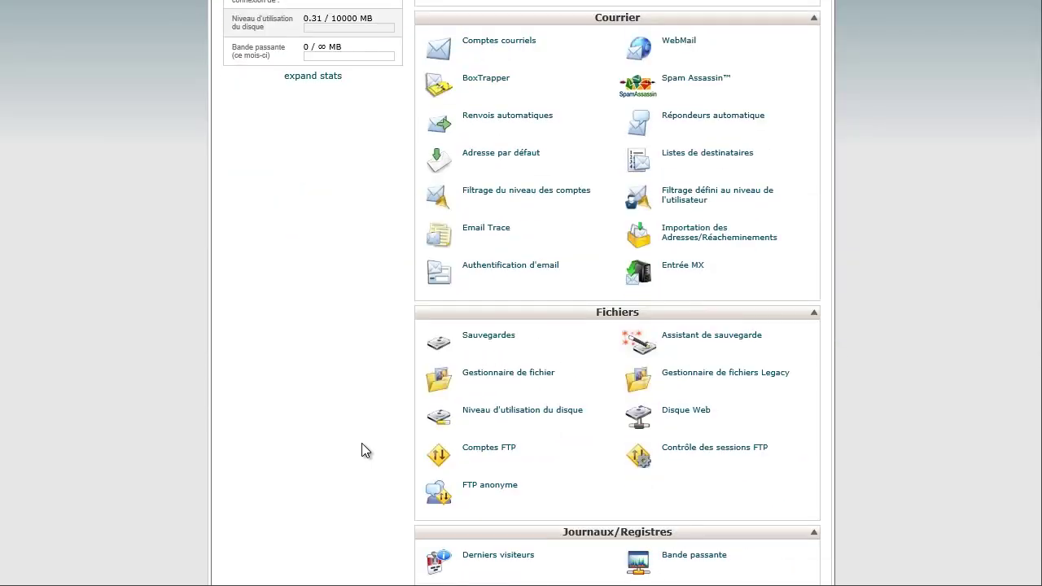
scroll(361, 451, down, 10)
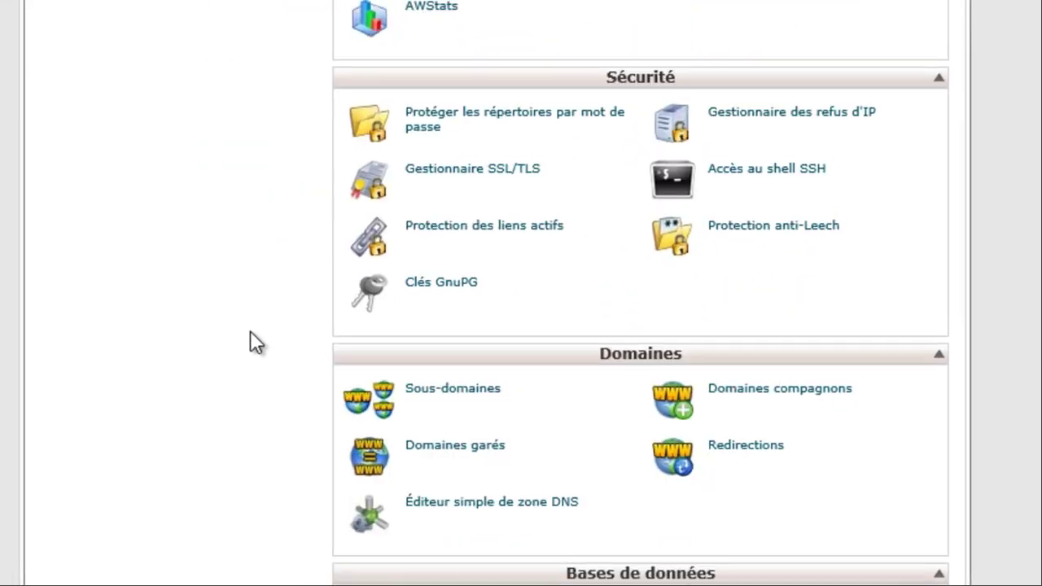
click(429, 250)
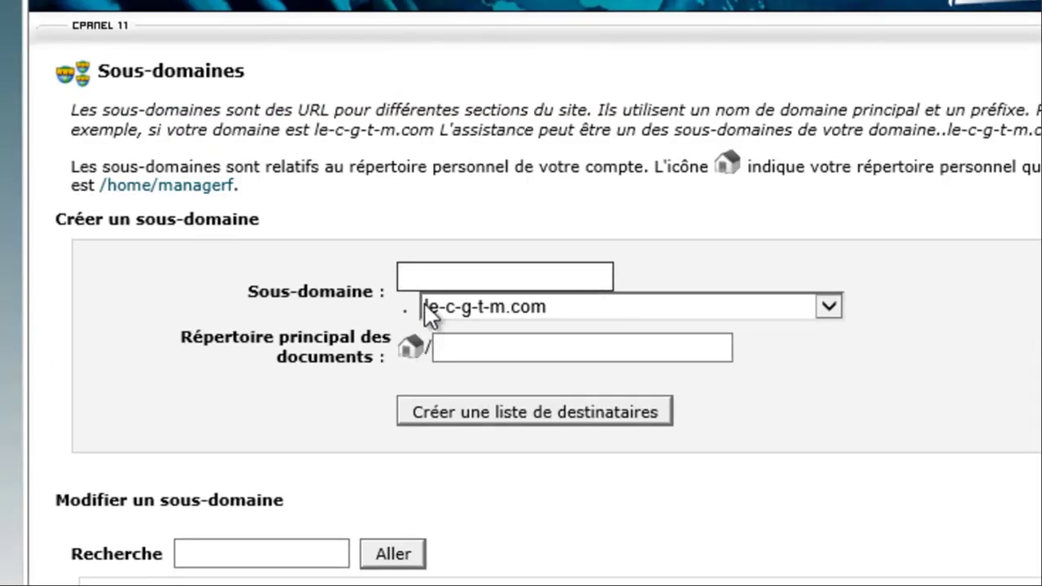
click(424, 276)
text(*)
click(604, 415)
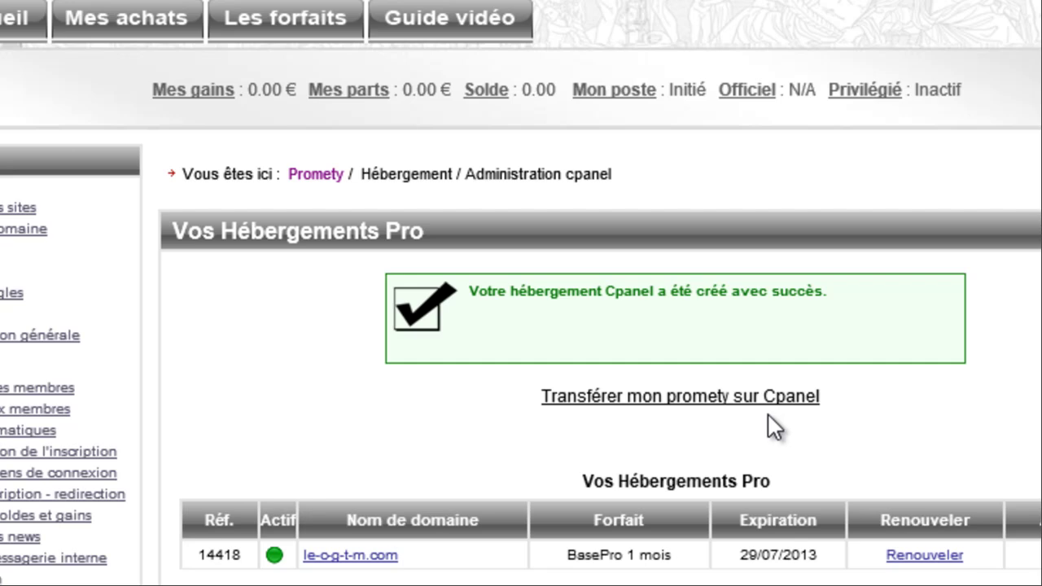
- Run Transférer mon promety sur Cpanel and confirm the transfer with OK
click(597, 403)
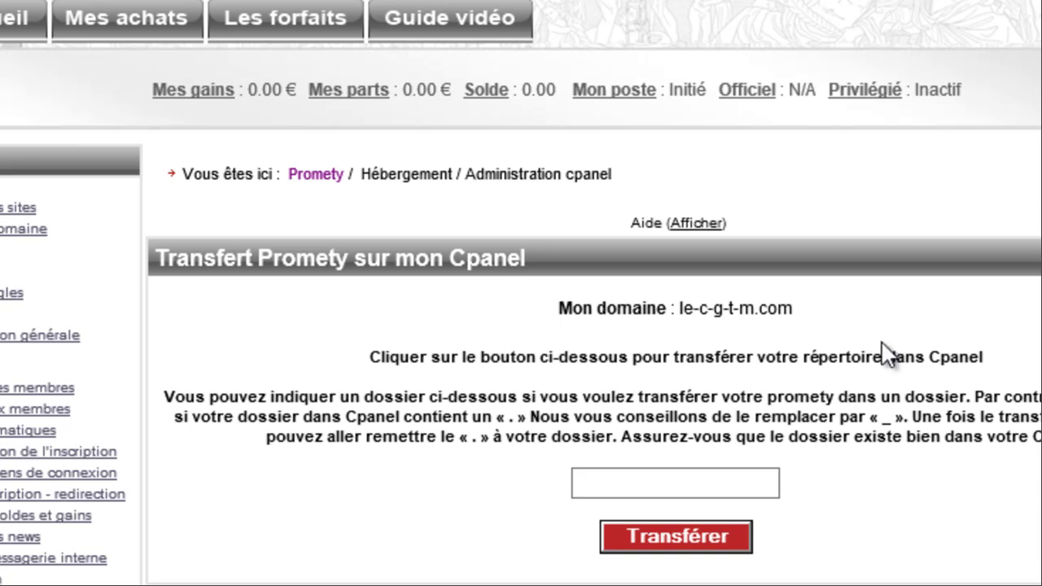
click(686, 556)
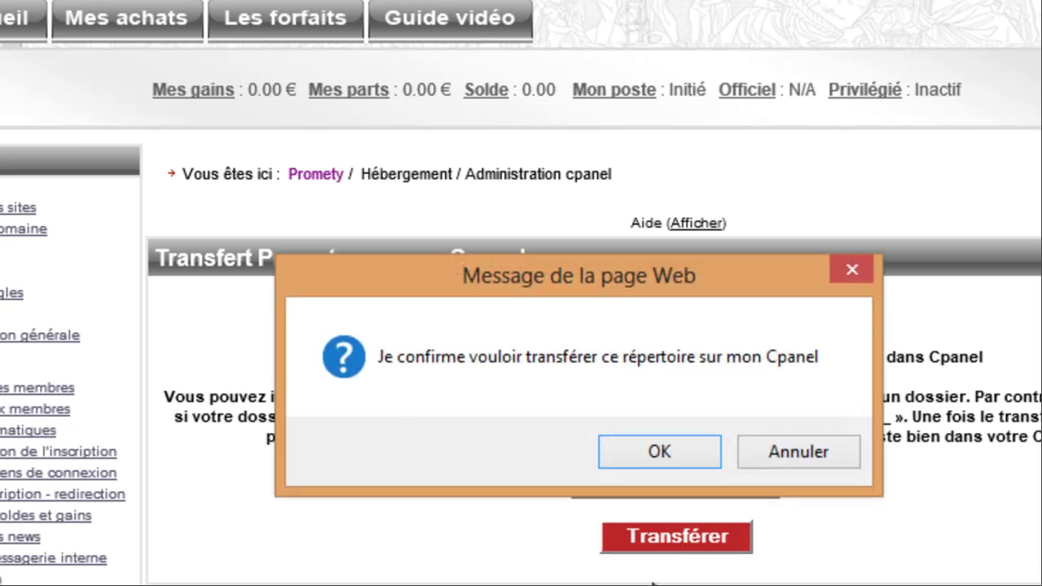
click(675, 455)
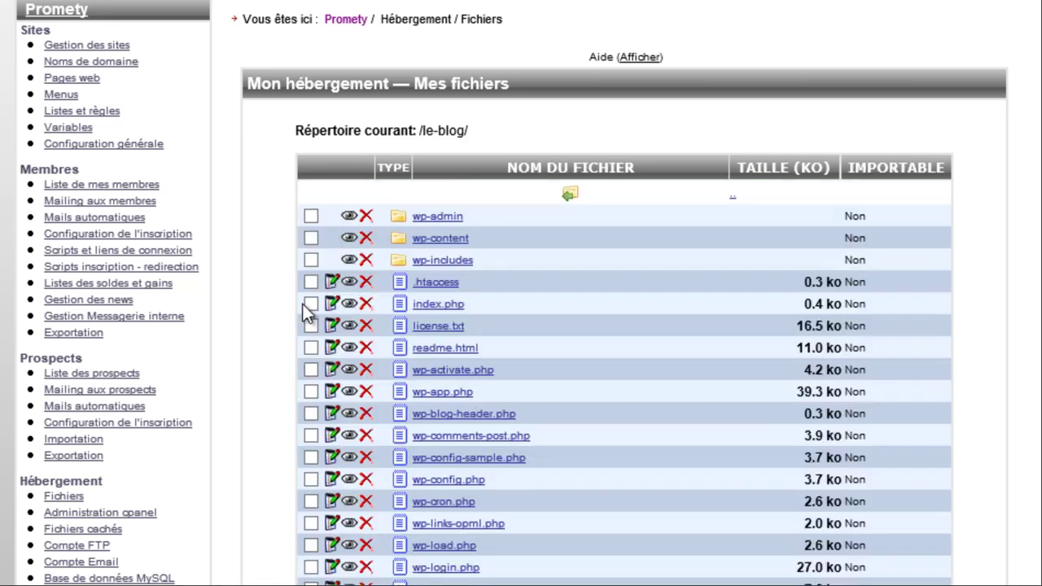
- Scroll through the /le-blog/ file listing to check the WordPress files
scroll(301, 309, down, 8)
scroll(297, 320, up, 5)
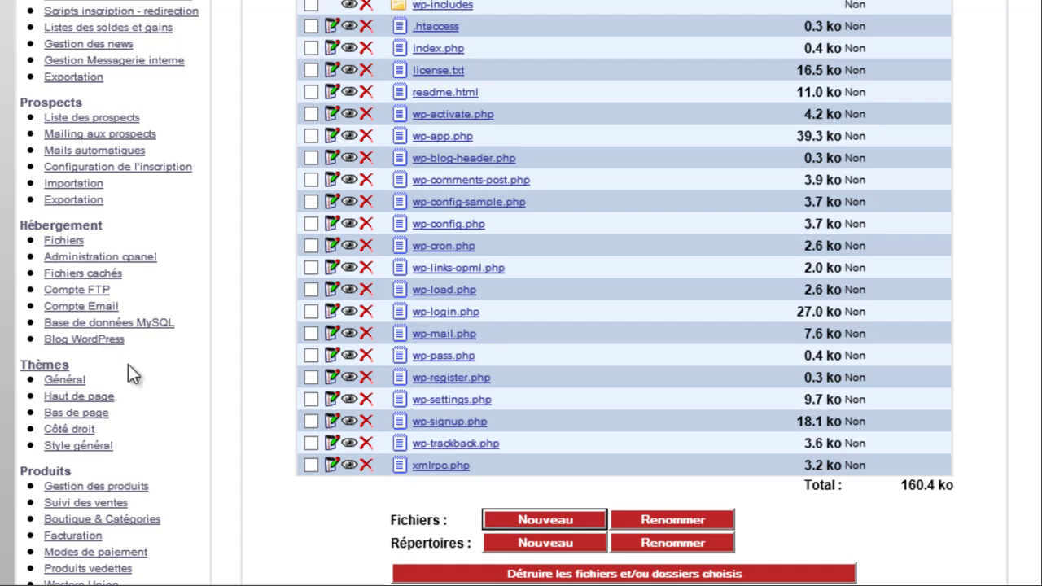
scroll(262, 379, up, 3)
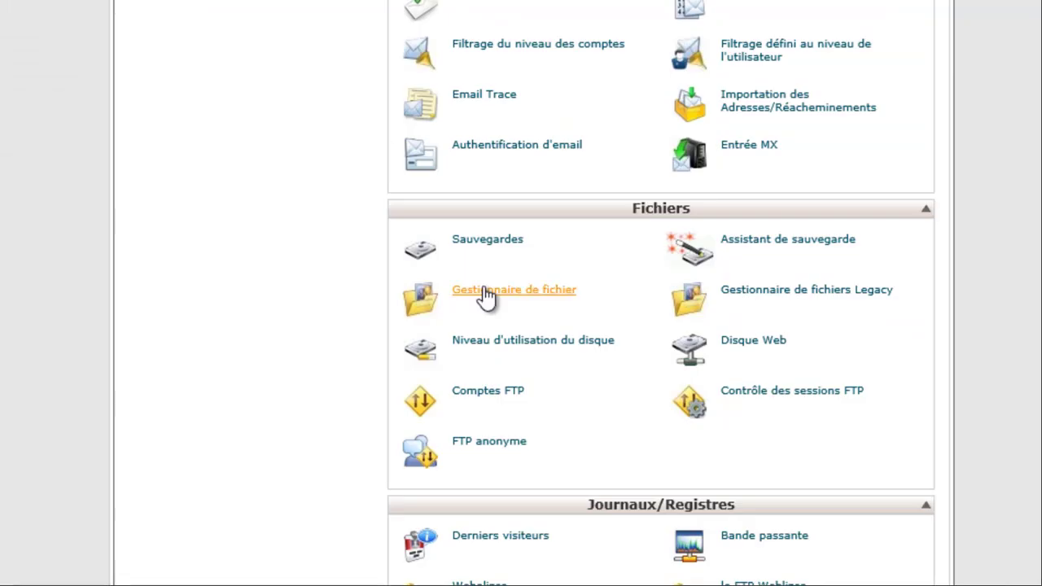
- Open the File Manager's home directory and browse into www/le-blog to view the WordPress files
click(500, 298)
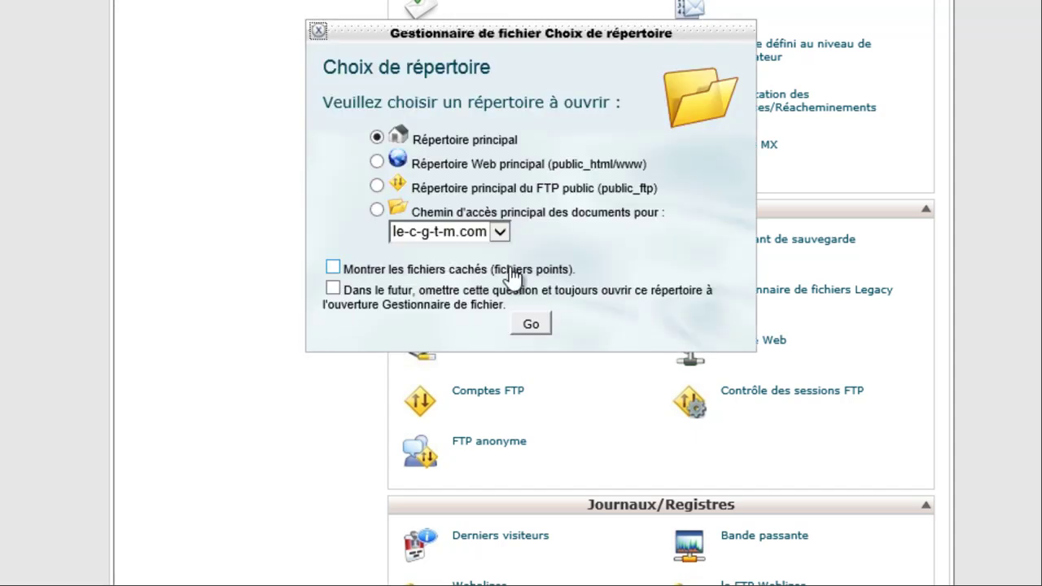
click(520, 324)
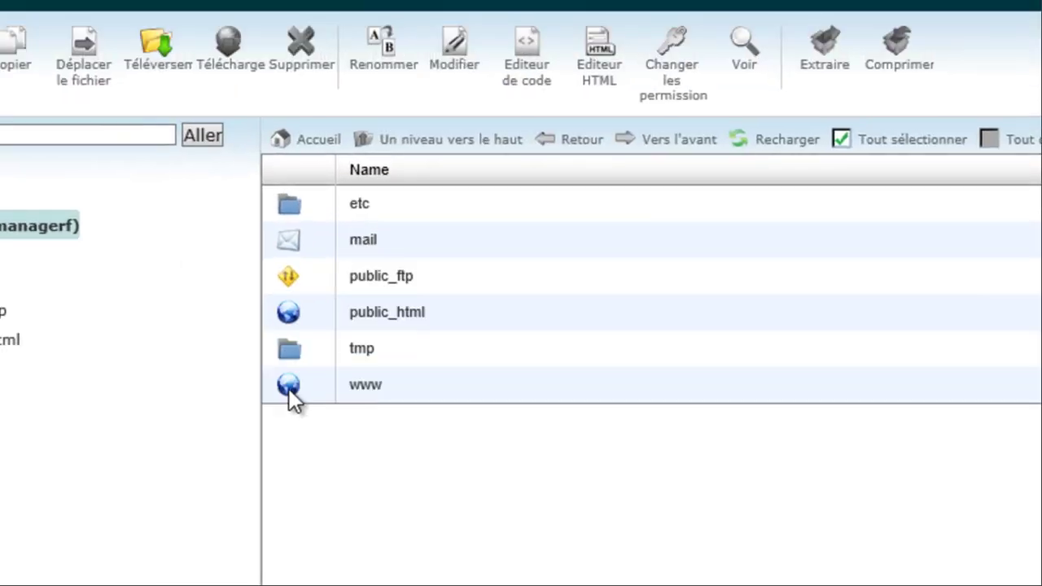
double_click(290, 389)
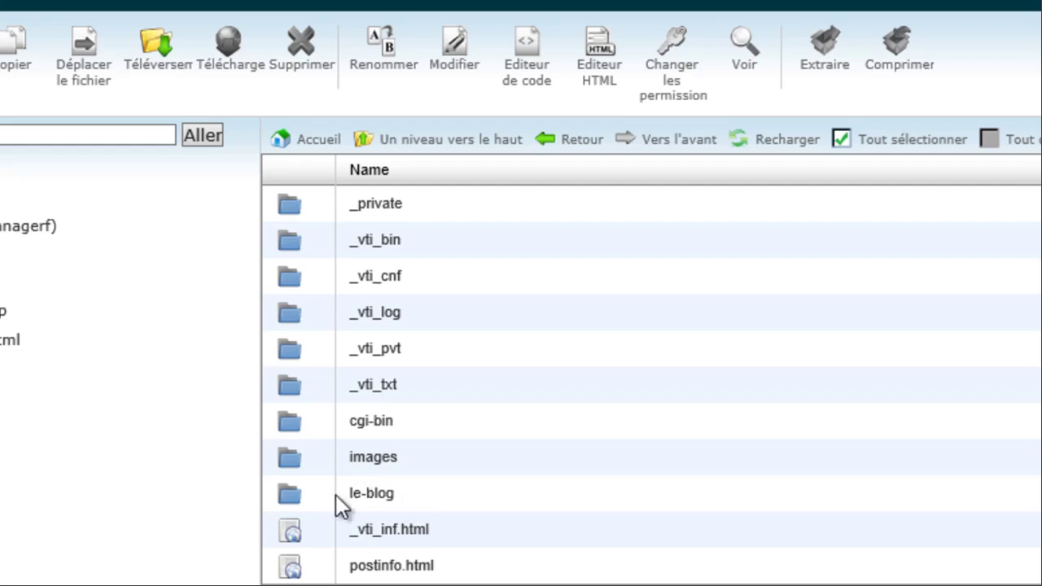
double_click(285, 494)
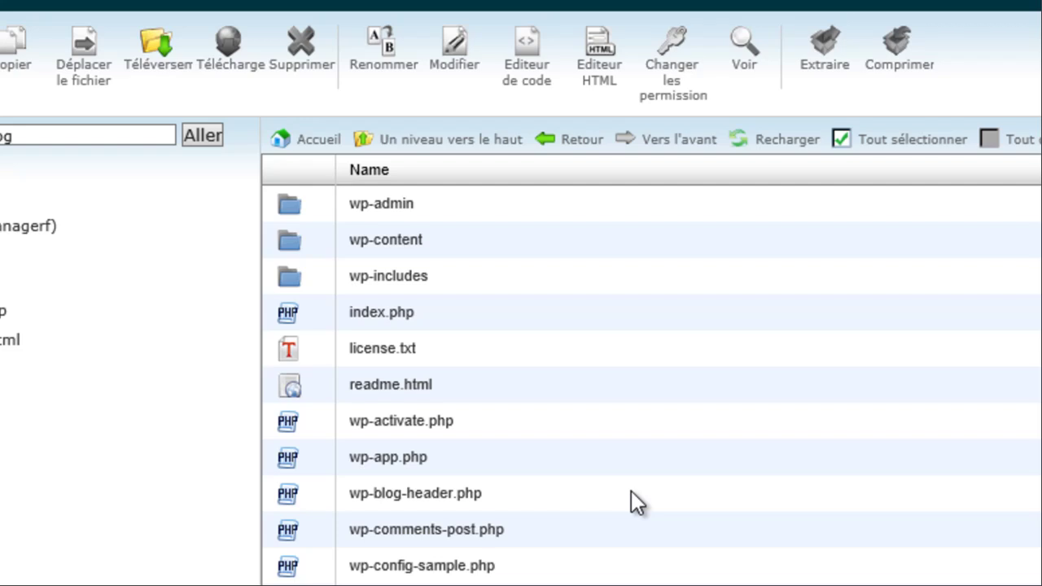
scroll(629, 501, down, 1)
scroll(625, 553, up, 1)
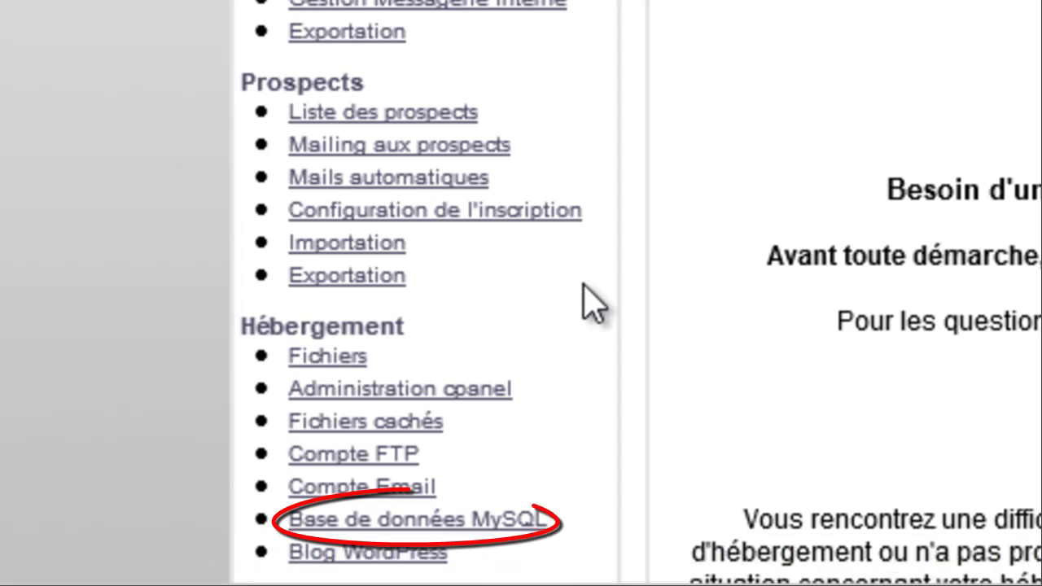
click(534, 521)
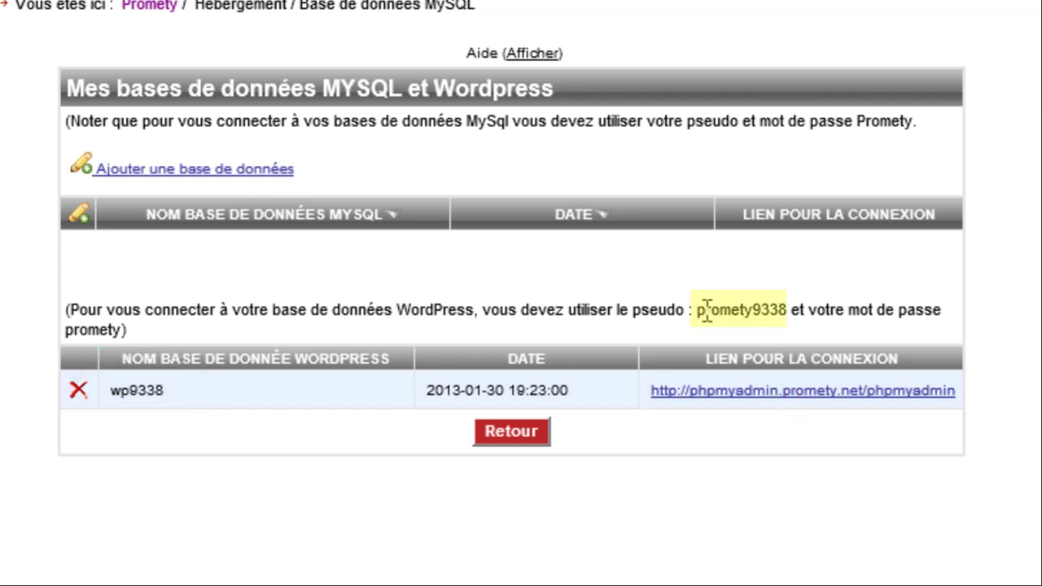
drag(697, 311, 789, 312)
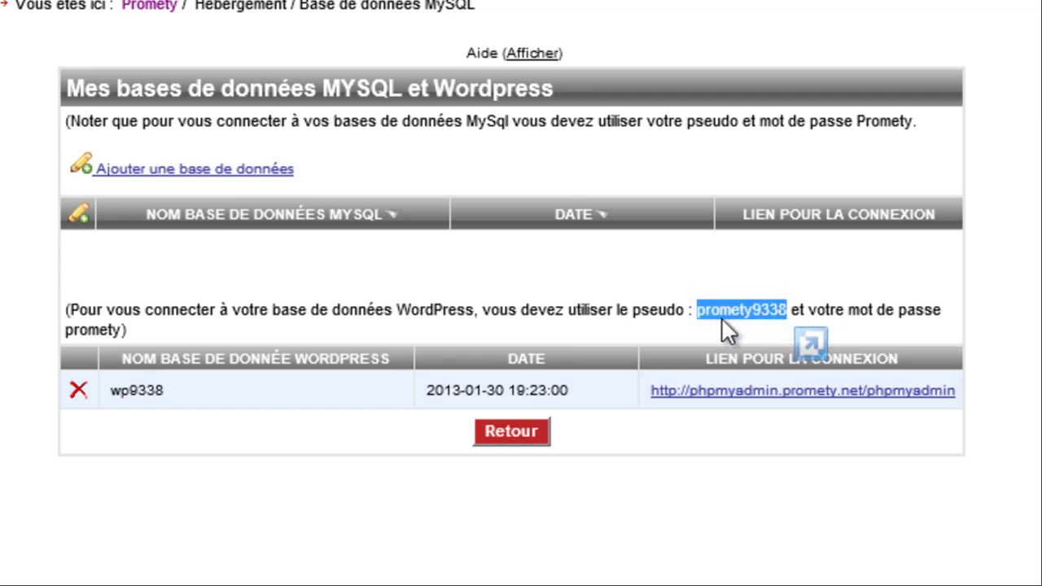
click(754, 393)
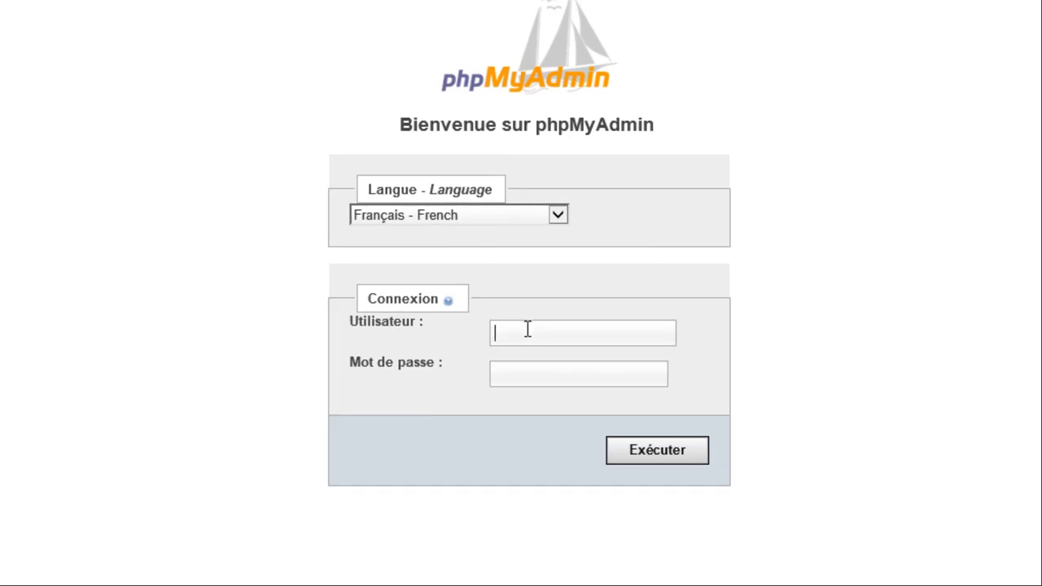
- Log into phpMyAdmin with the pasted database username and its password
text(prometv9338)
click(534, 375)
text(••••••••••••••)
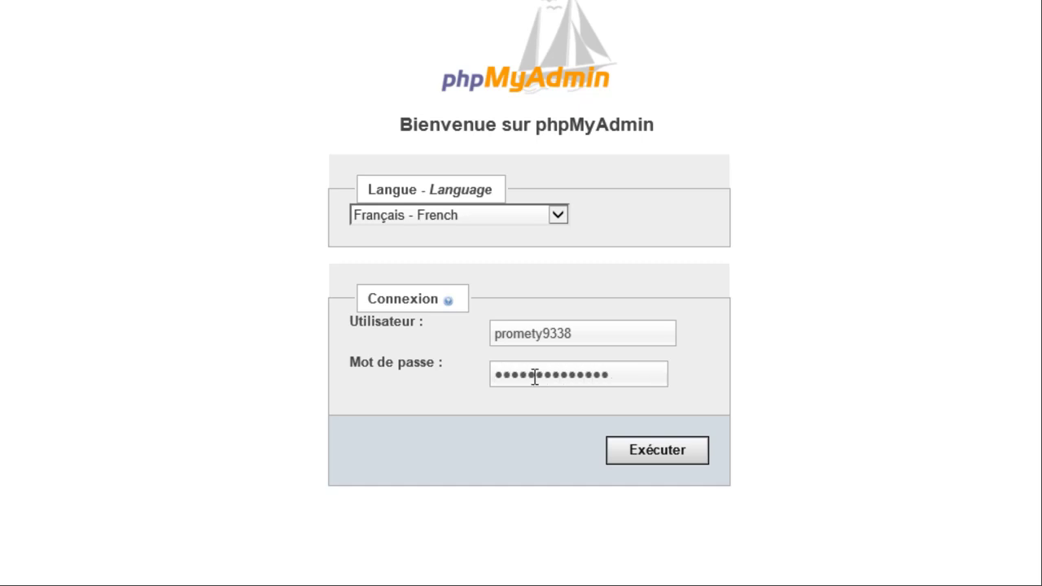
key(Return)
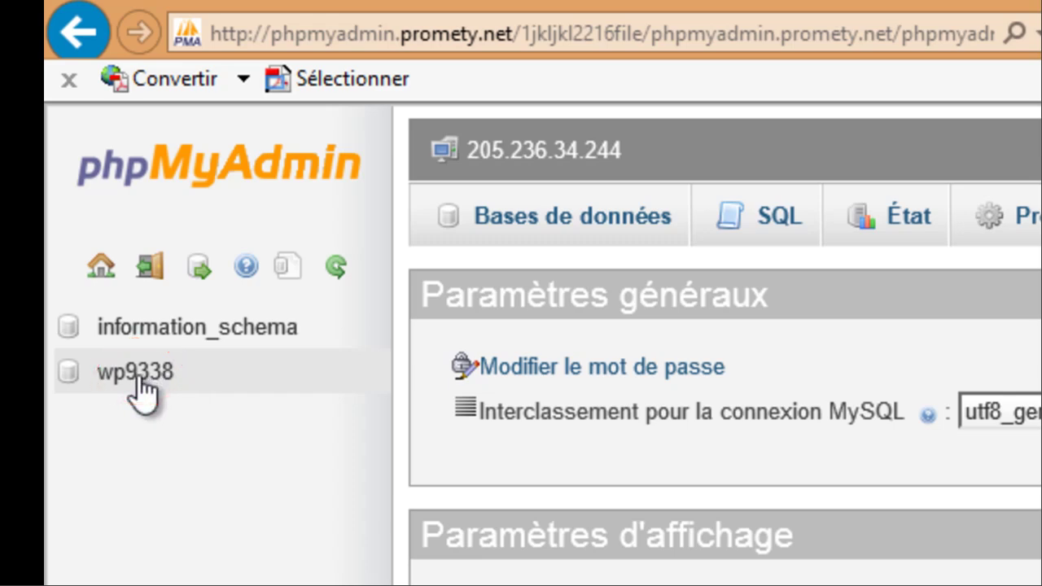
- Open the wp9338 database, check all eleven tables, and go to the Exporter page
click(145, 377)
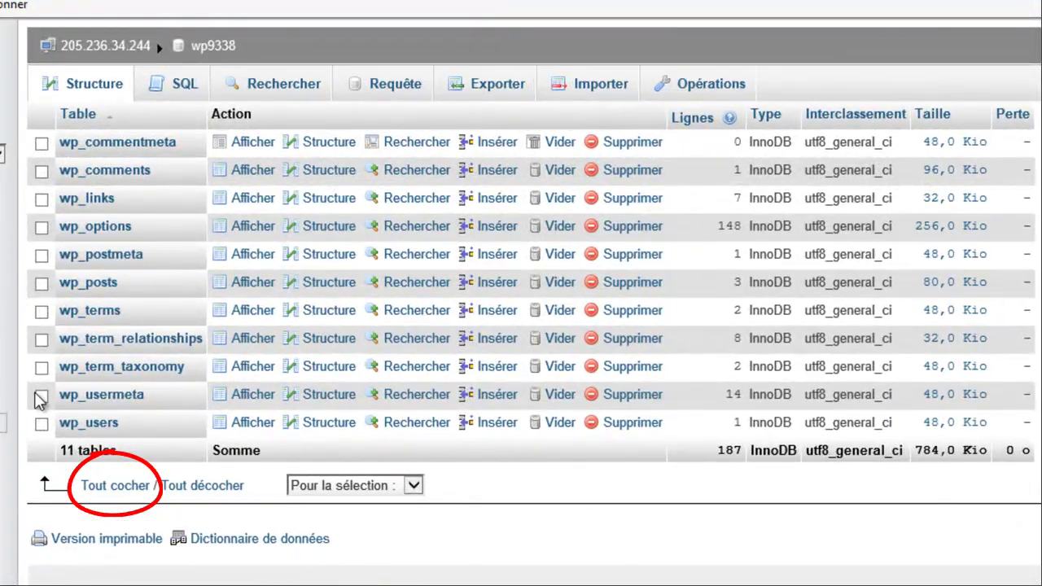
click(114, 489)
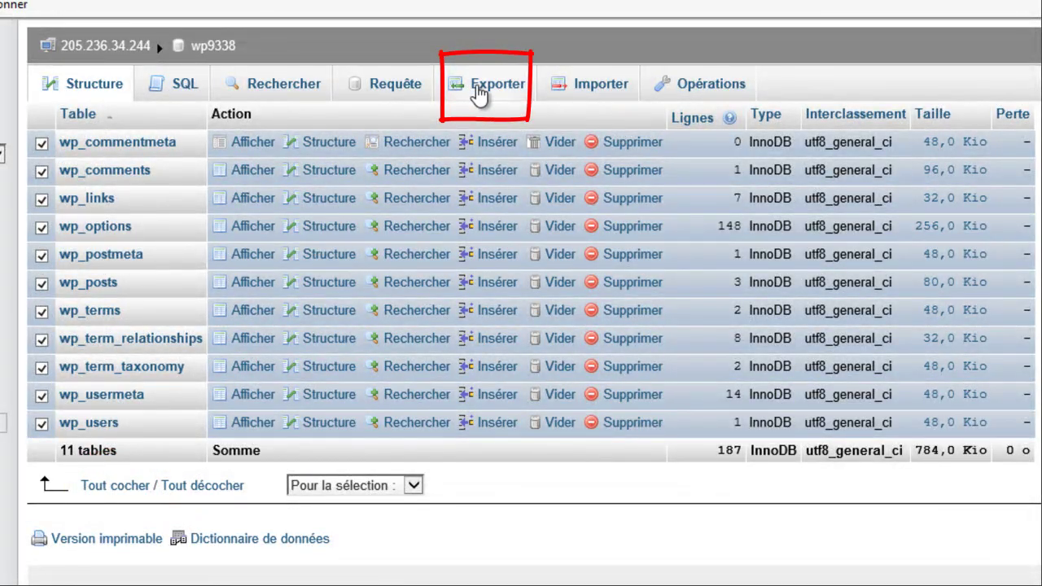
click(478, 95)
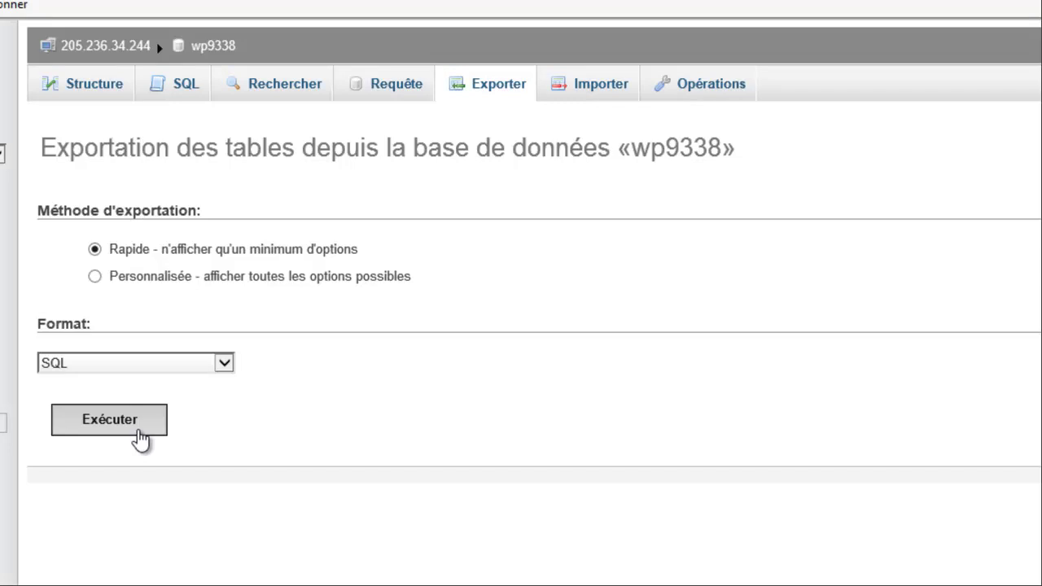
- Run the quick SQL export and save wp9338.sql into Formation Promety > basedonnee
click(139, 440)
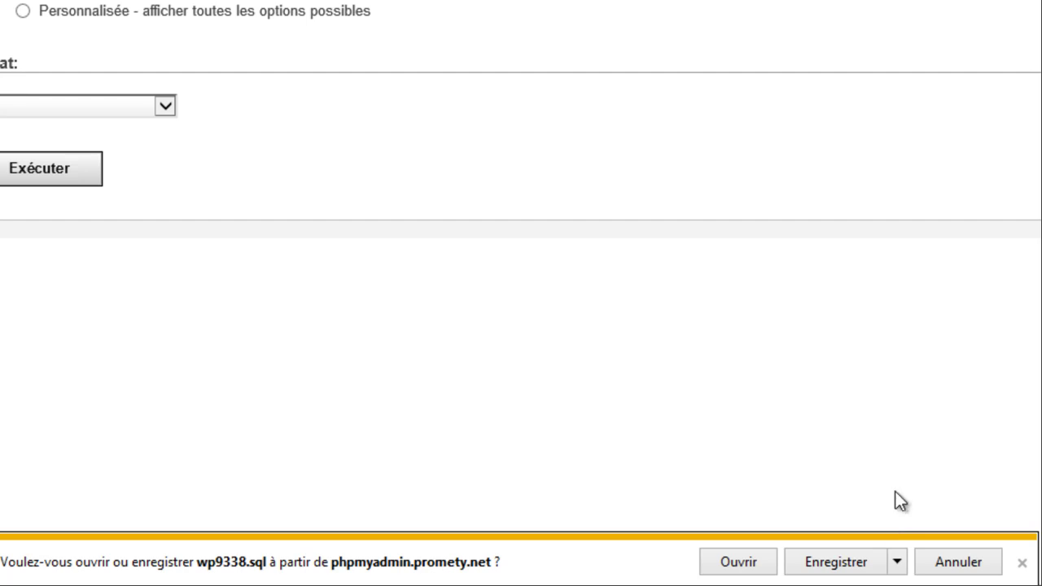
click(896, 562)
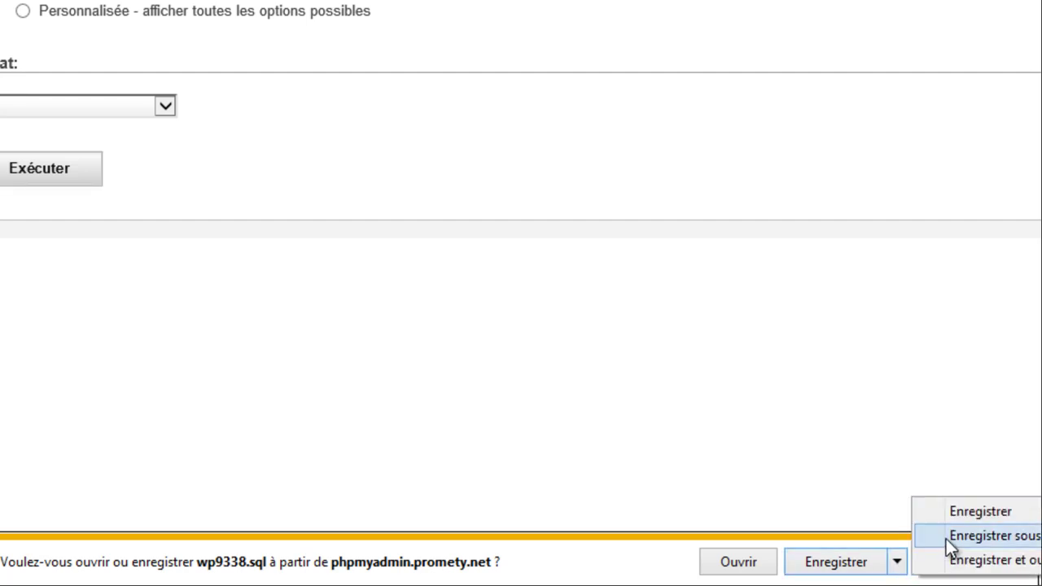
click(948, 537)
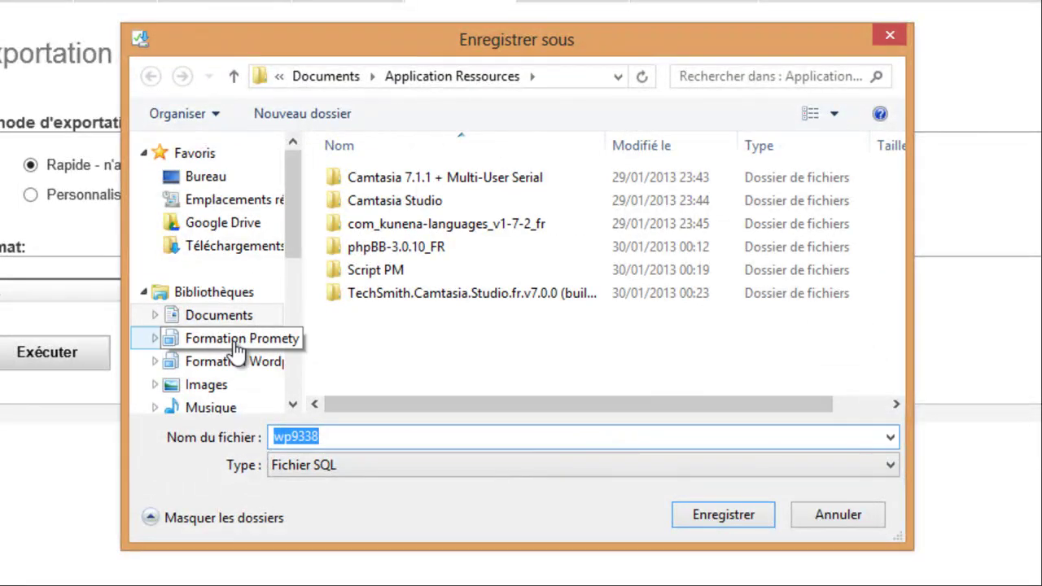
click(236, 345)
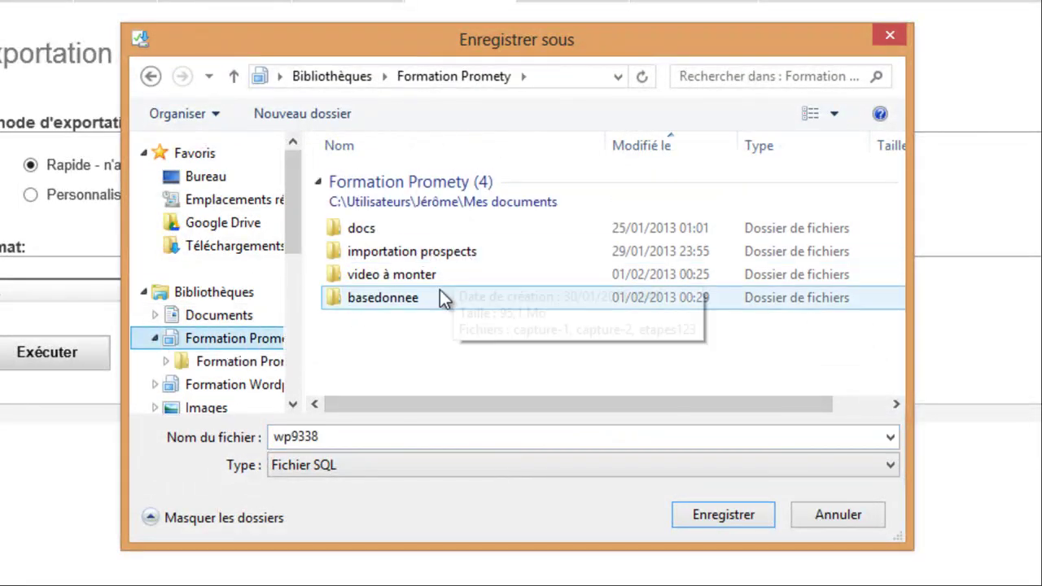
double_click(425, 299)
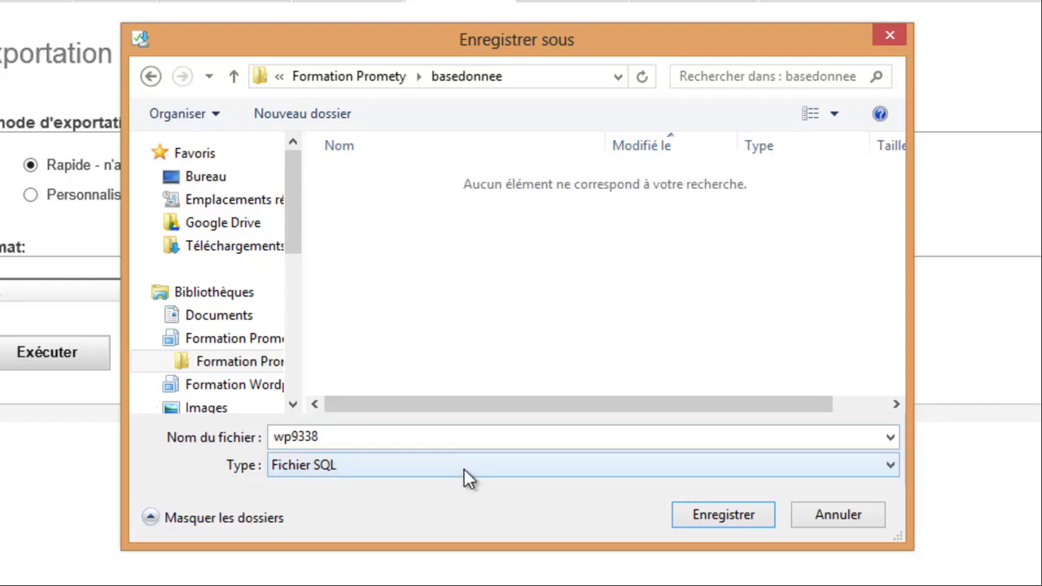
click(707, 515)
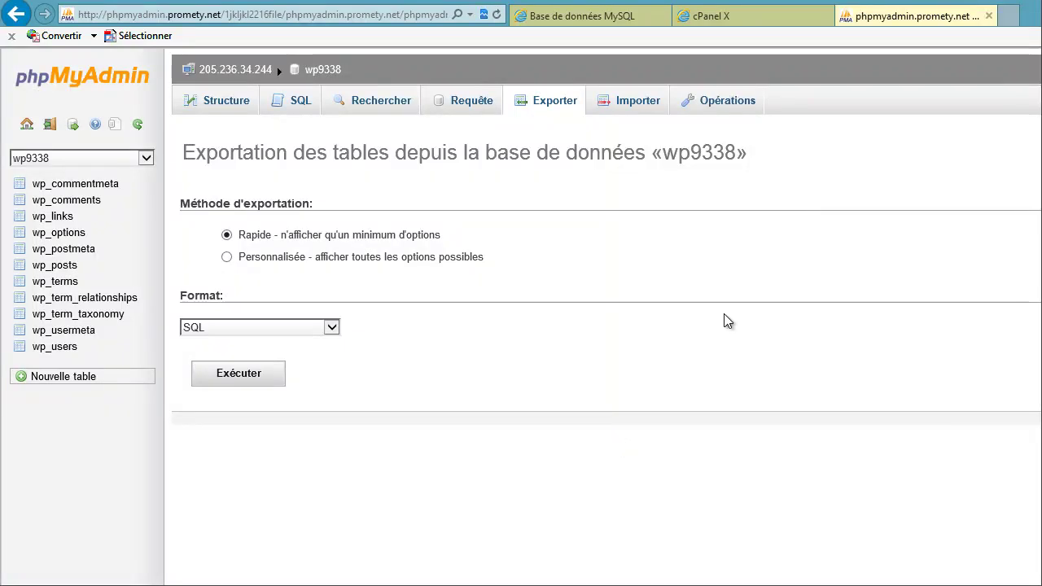
- Return to the cPanel home page and open Bases de données MySQL
click(720, 20)
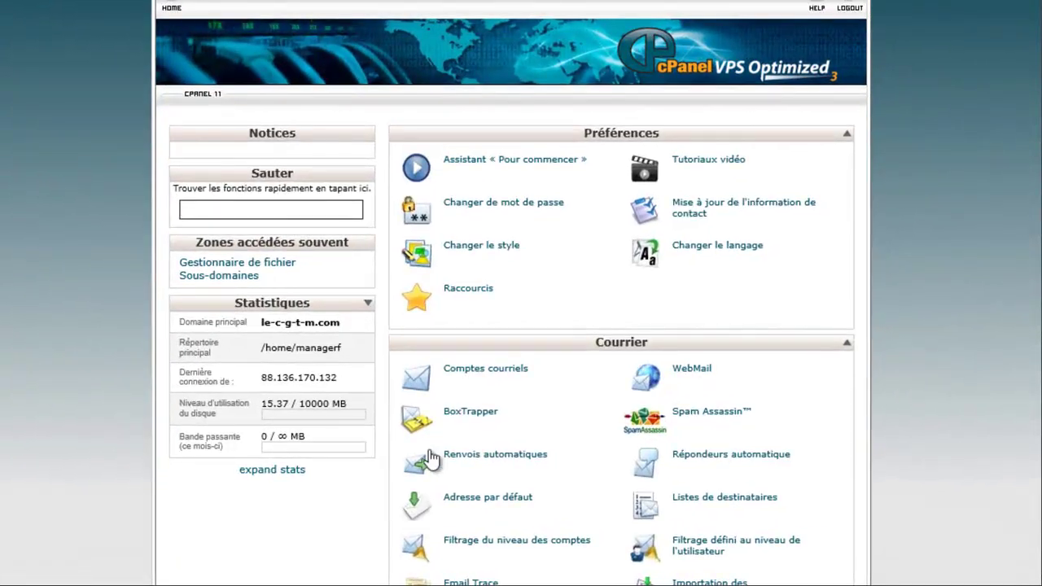
scroll(350, 562, down, 5)
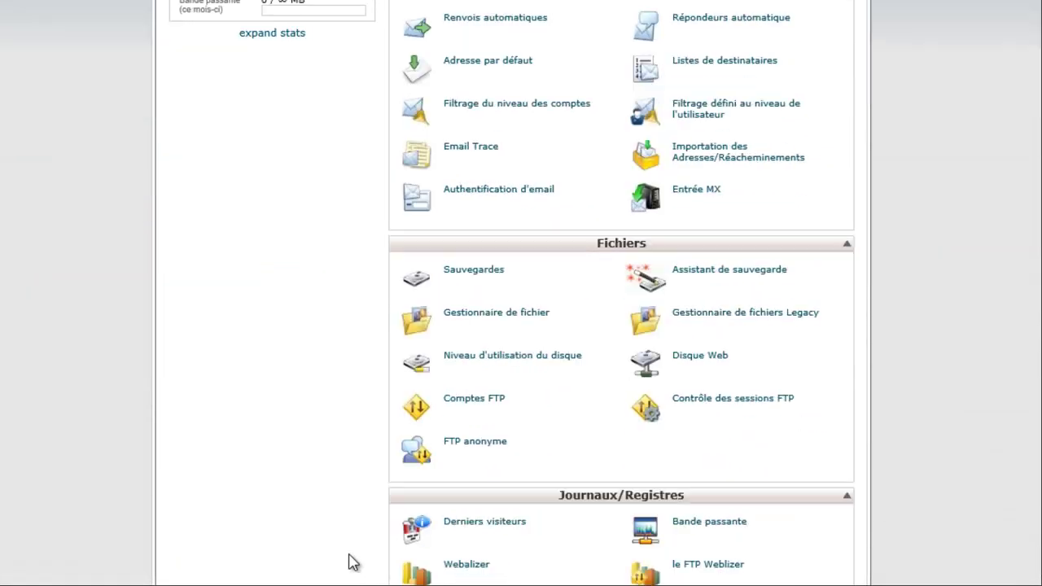
scroll(350, 561, down, 9)
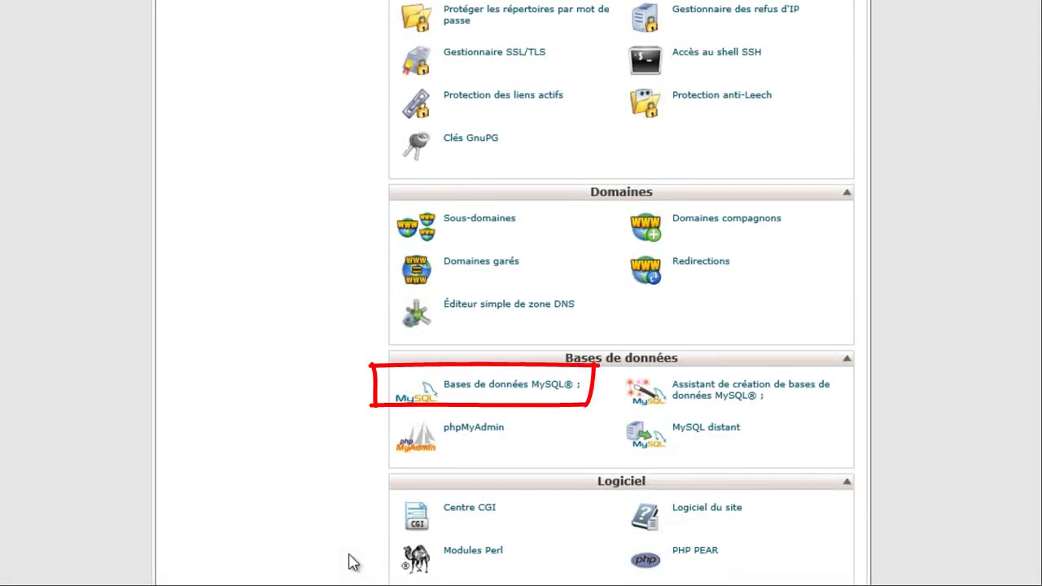
click(519, 394)
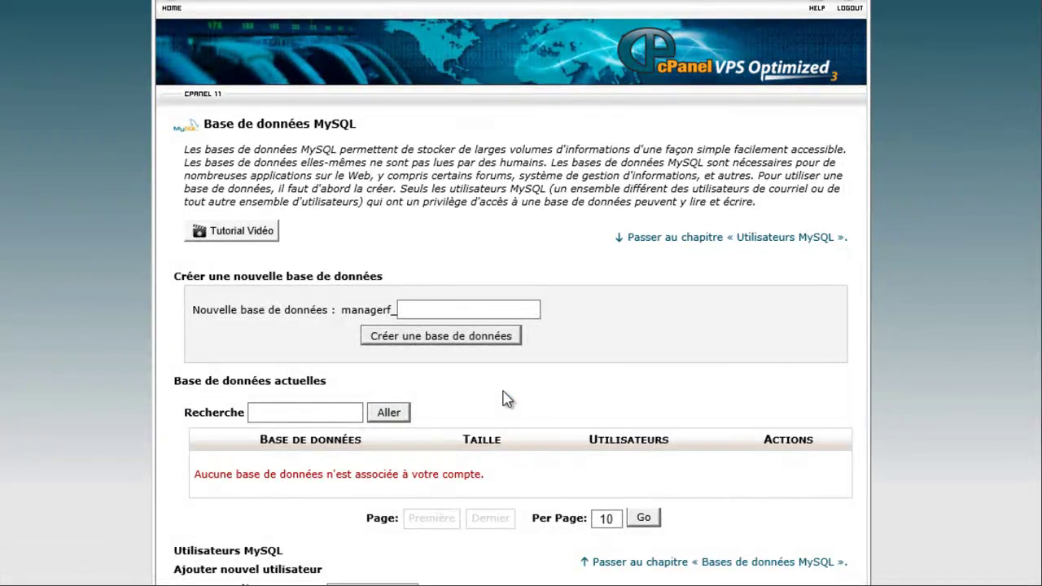
- Create a new MySQL database named bddwp
click(443, 311)
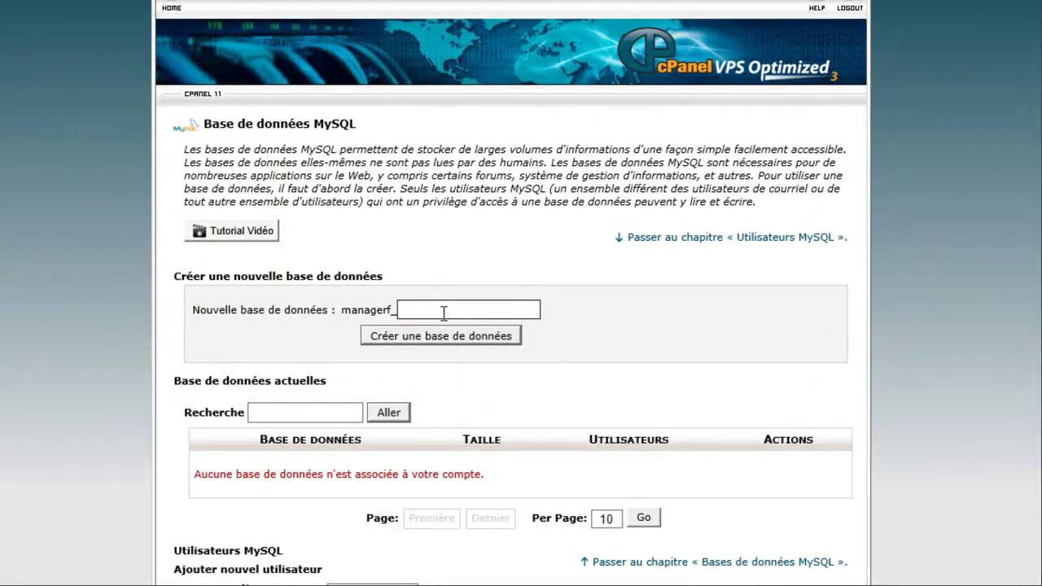
text(bddwp)
click(440, 336)
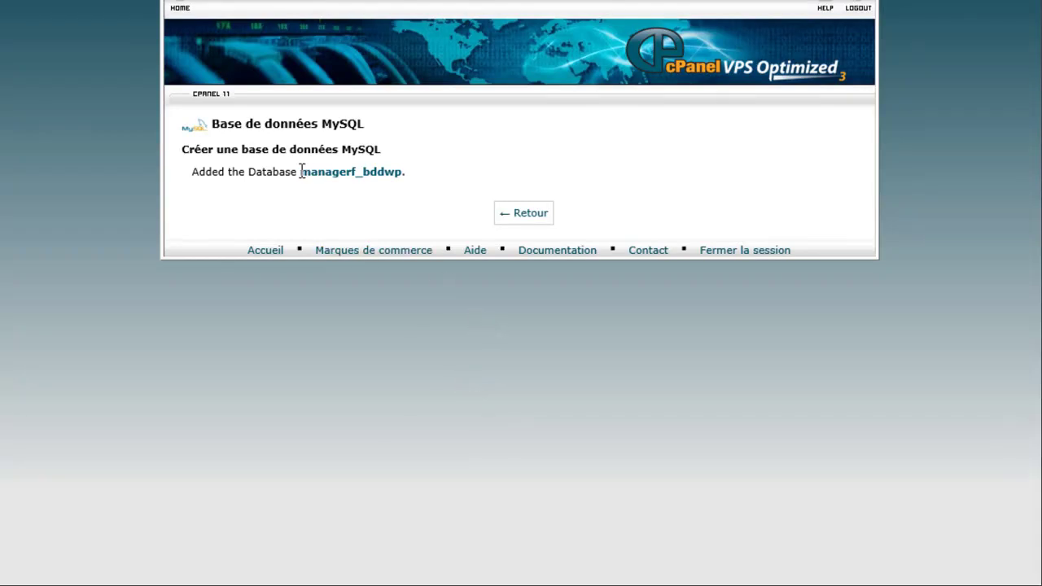
- Copy the name managerf_bddwp into the Word notes after 'Nom bdd', then return to the databases page
drag(356, 172, 193, 172)
click(358, 171)
drag(406, 172, 300, 172)
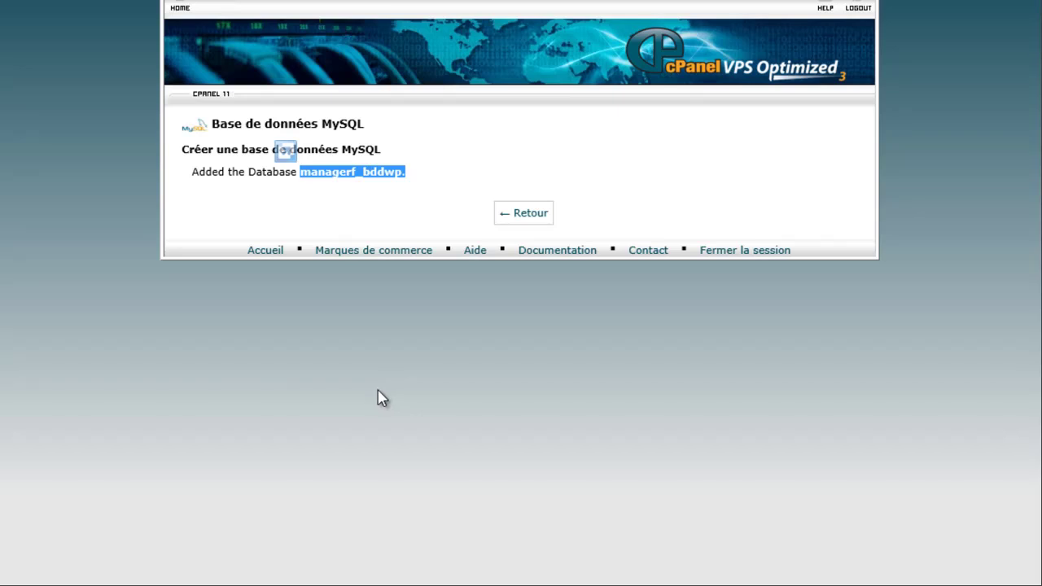
click(342, 212)
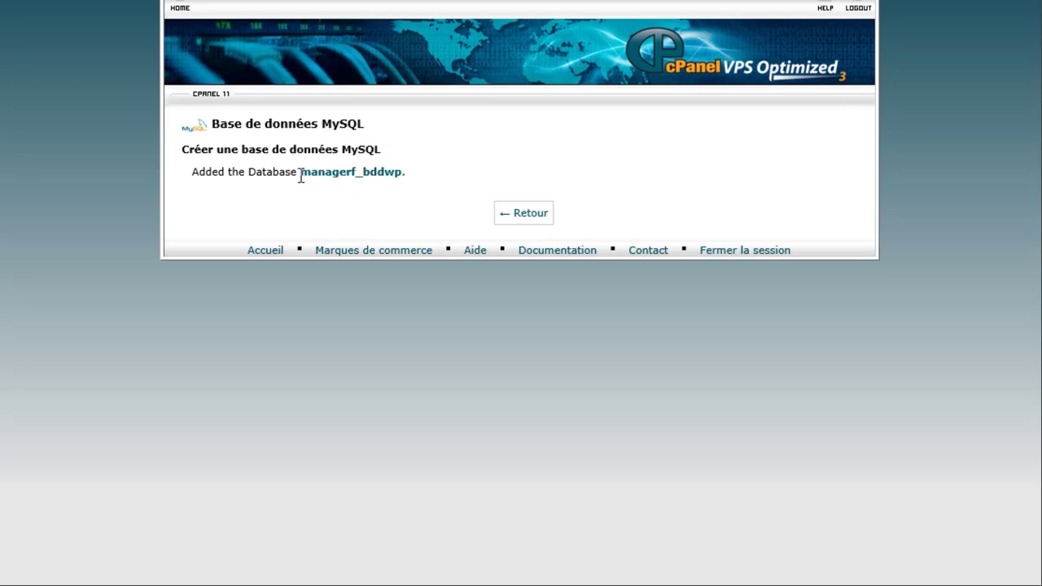
drag(301, 174, 400, 173)
key(ctrl+c)
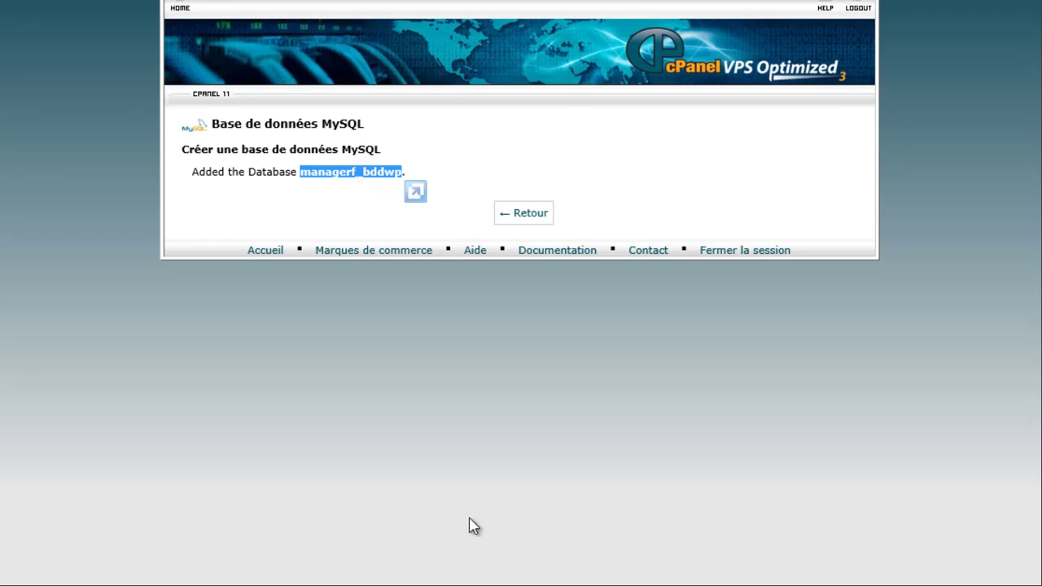
click(610, 585)
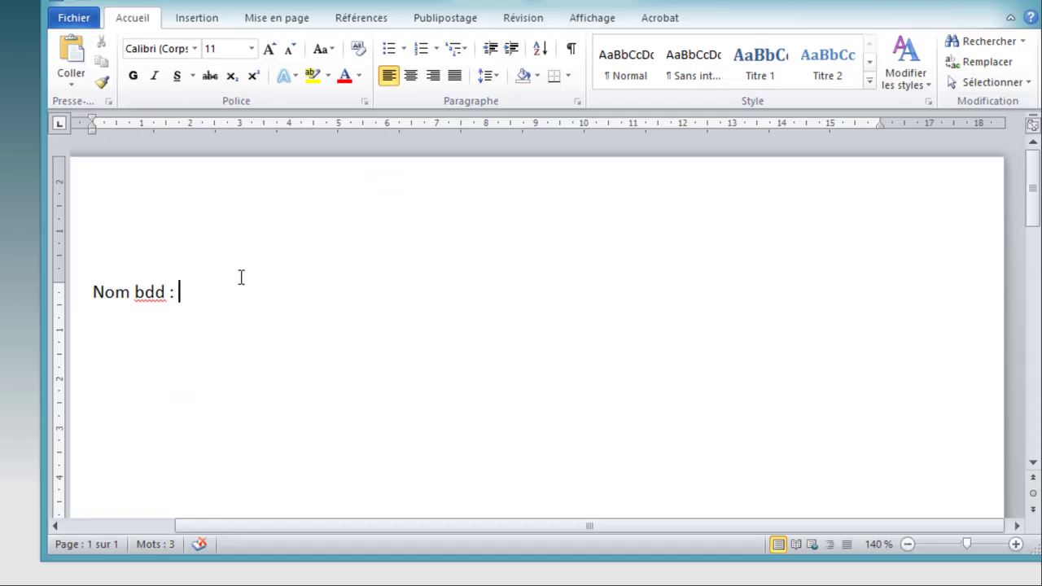
key(ctrl+v)
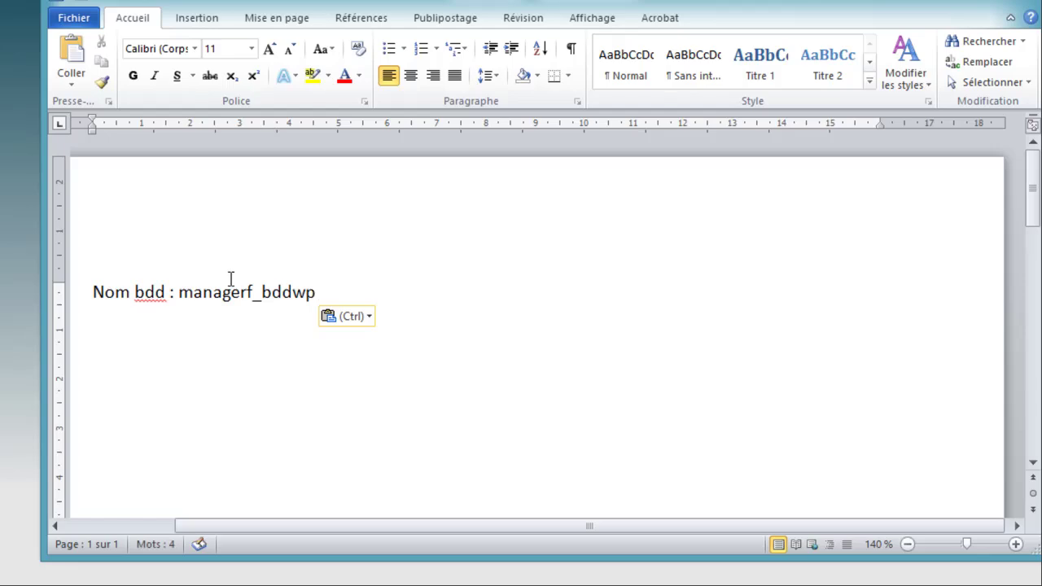
key(alt+Tab)
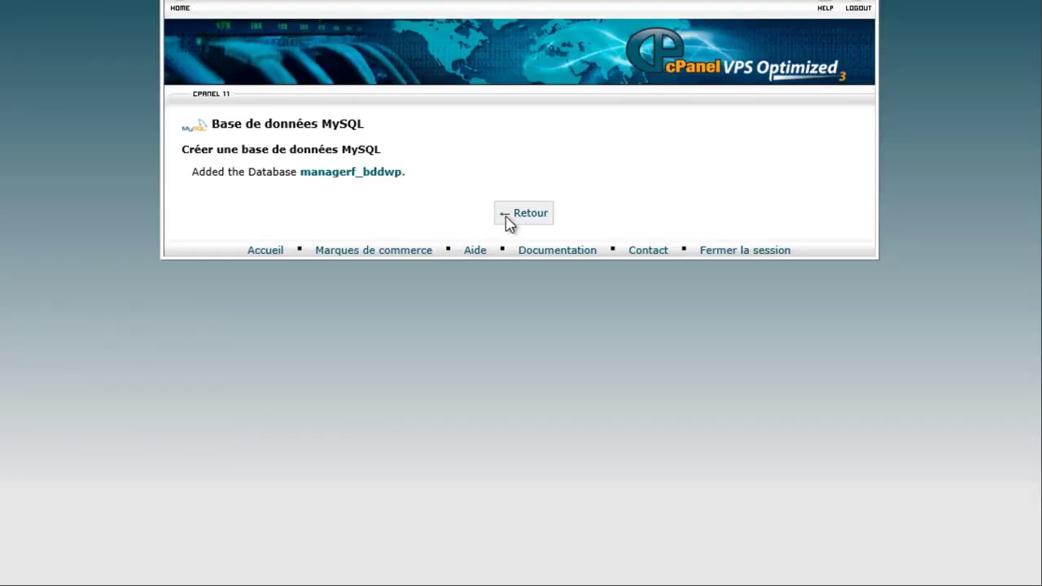
click(509, 225)
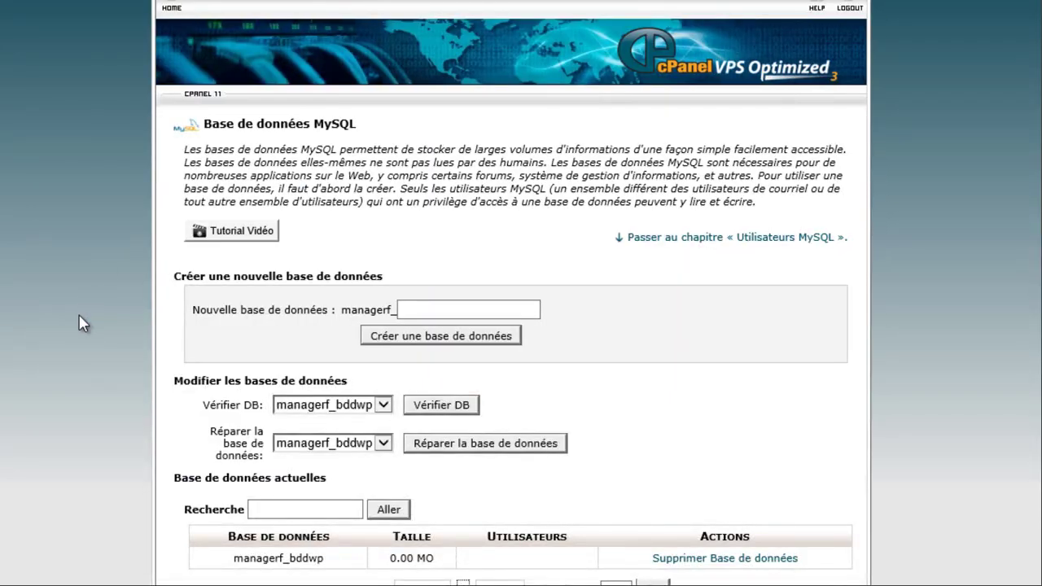
- Enter 'manager' as the new user name under Utilisateurs MySQL
scroll(81, 323, down, 3)
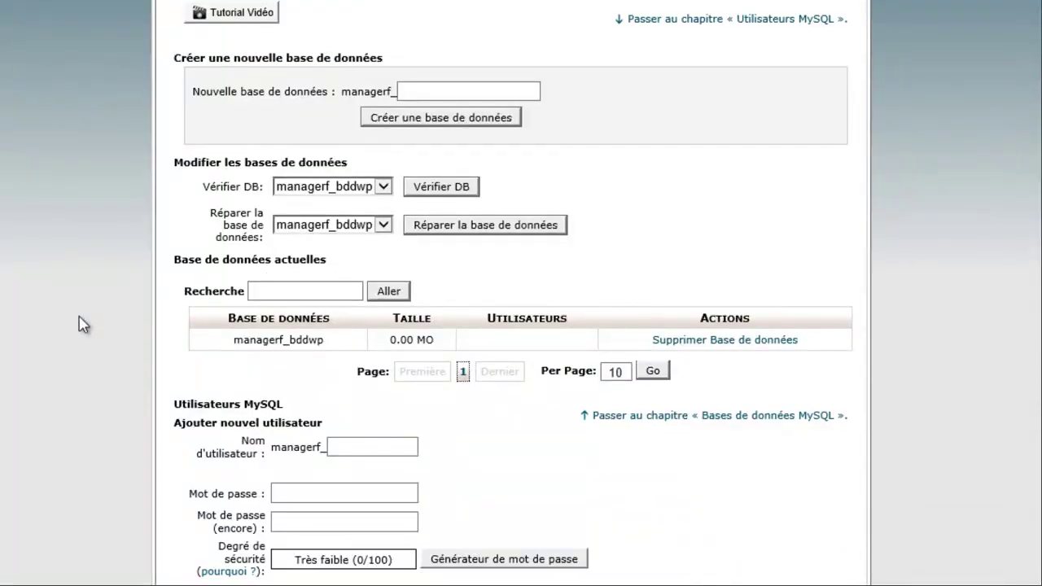
click(350, 446)
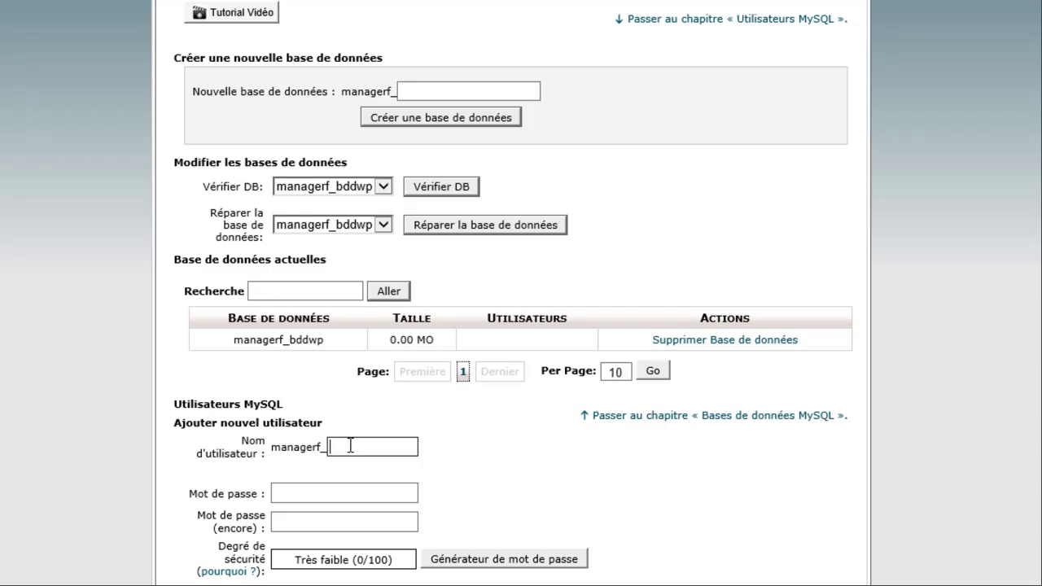
text(managerf)
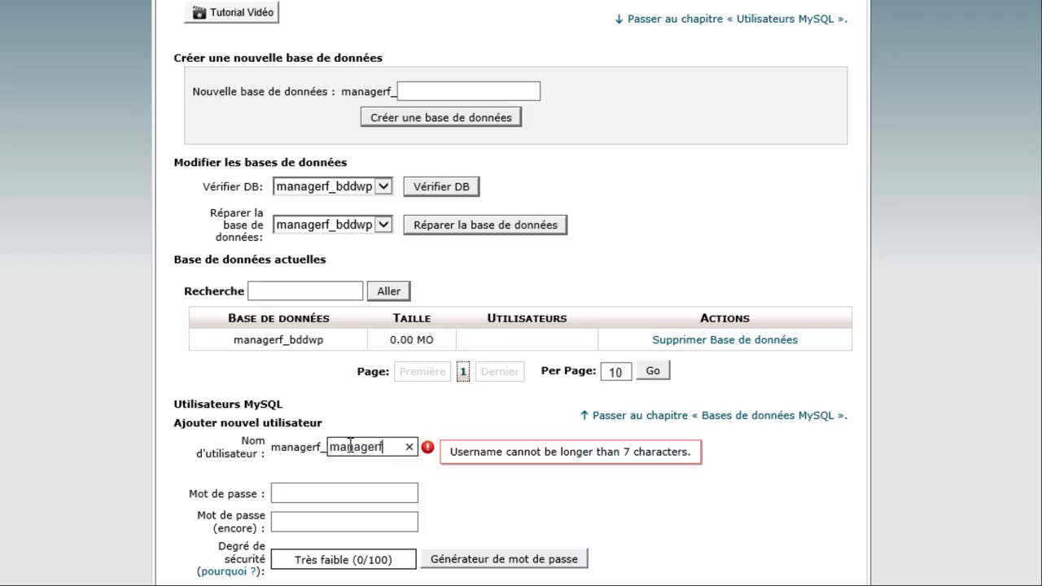
key(BackSpace)
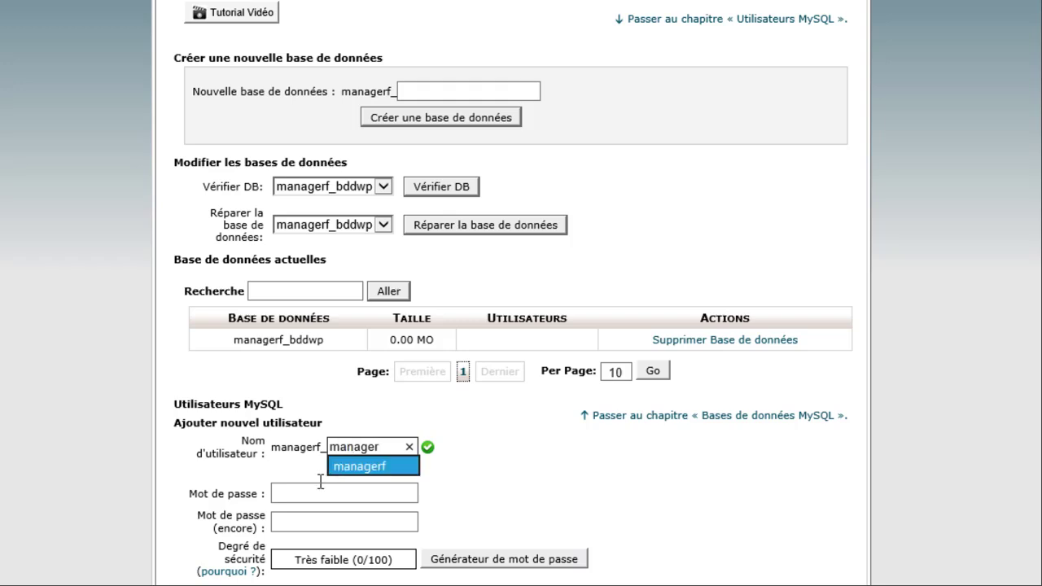
click(289, 492)
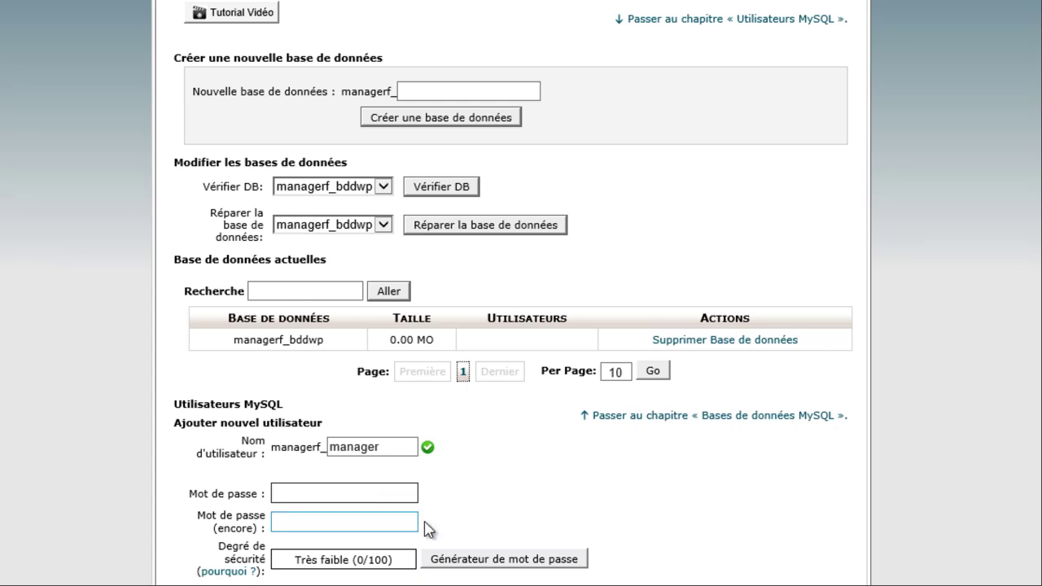
- Generate a password, copy it, and apply it to both user password fields
click(469, 570)
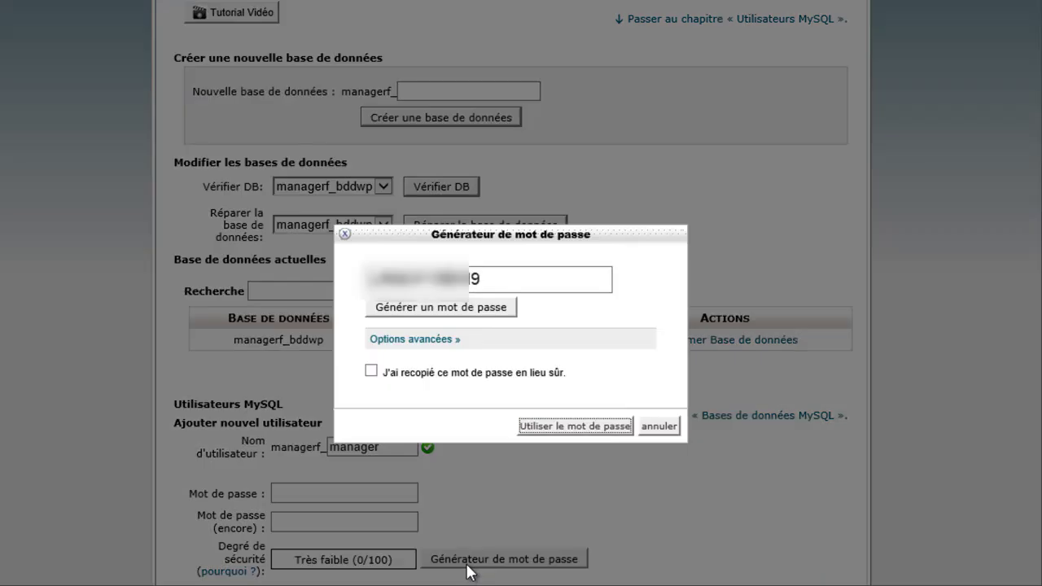
click(484, 281)
double_click(484, 281)
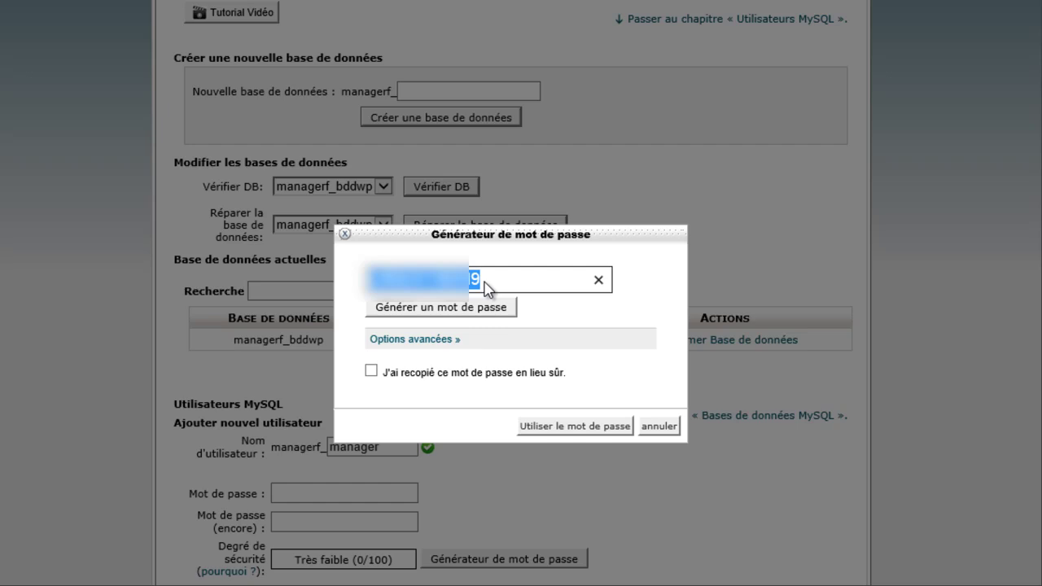
click(371, 372)
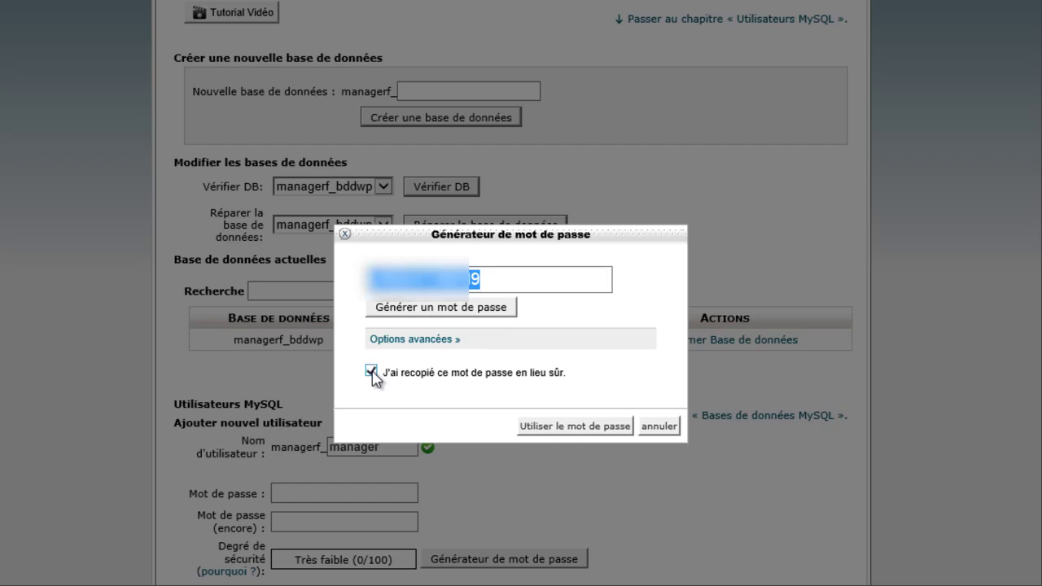
right_click(447, 282)
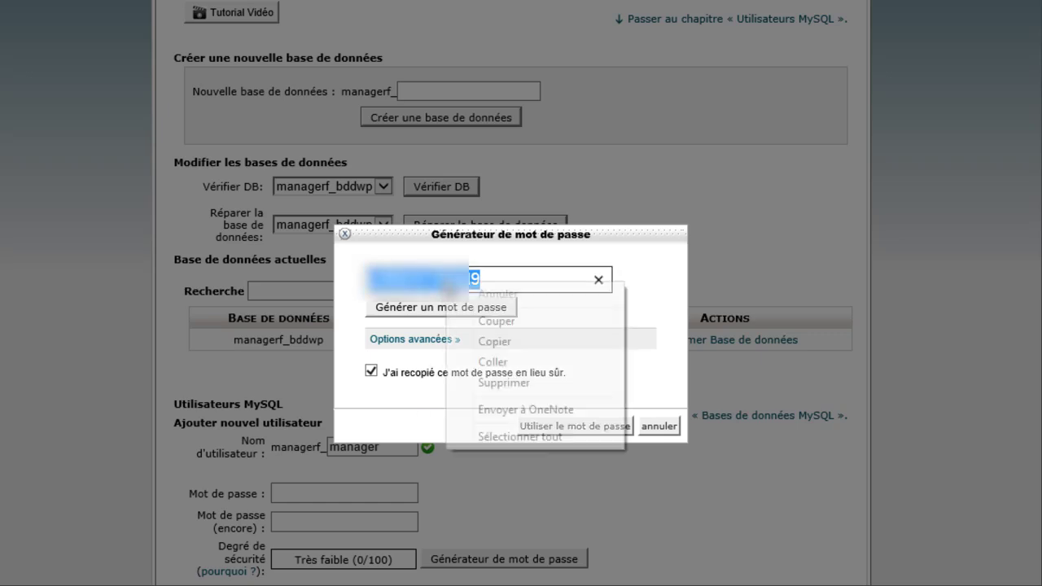
click(522, 342)
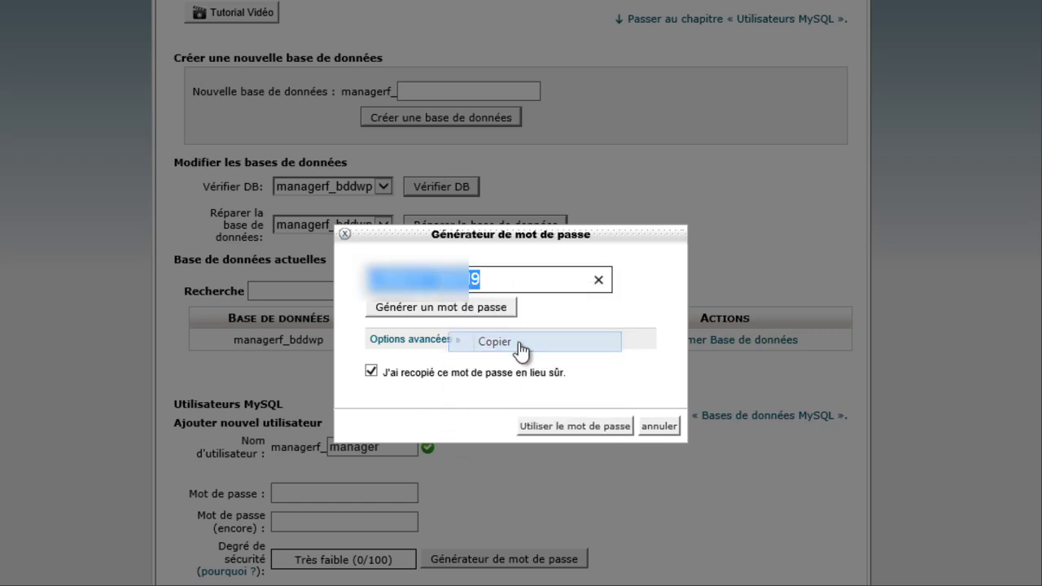
click(586, 431)
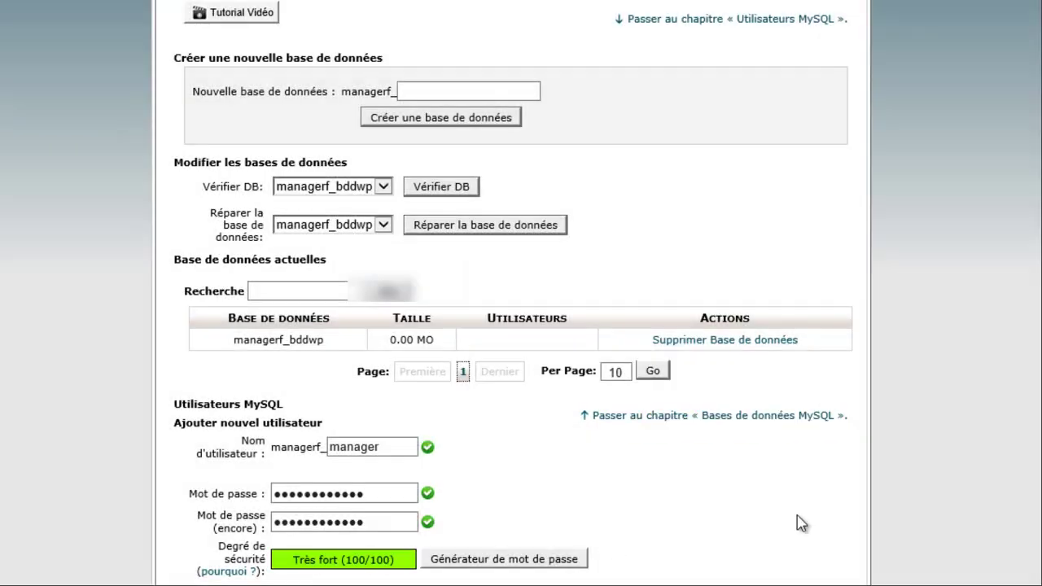
key(alt+Tab)
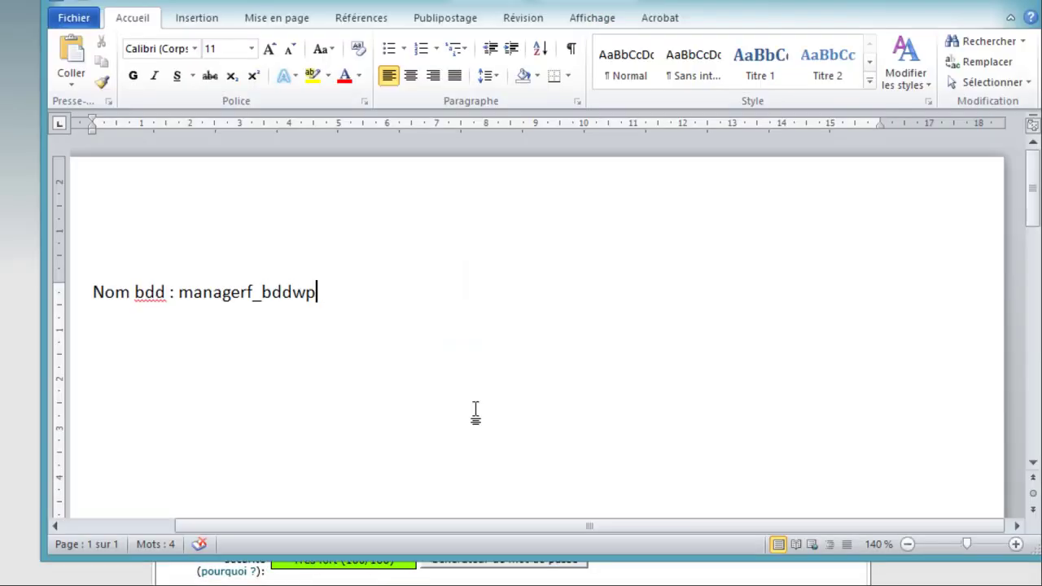
- Add a 'Mot de passe utilisateur :' line with the pasted generated password to the notes
key(Return)
key(Return)
text(Mot)
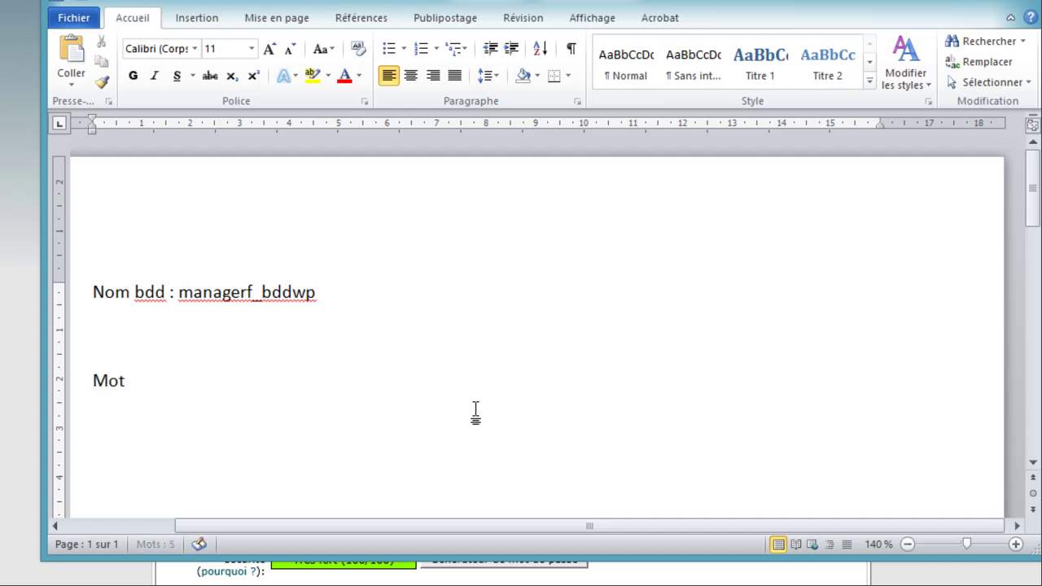
text( de passu)
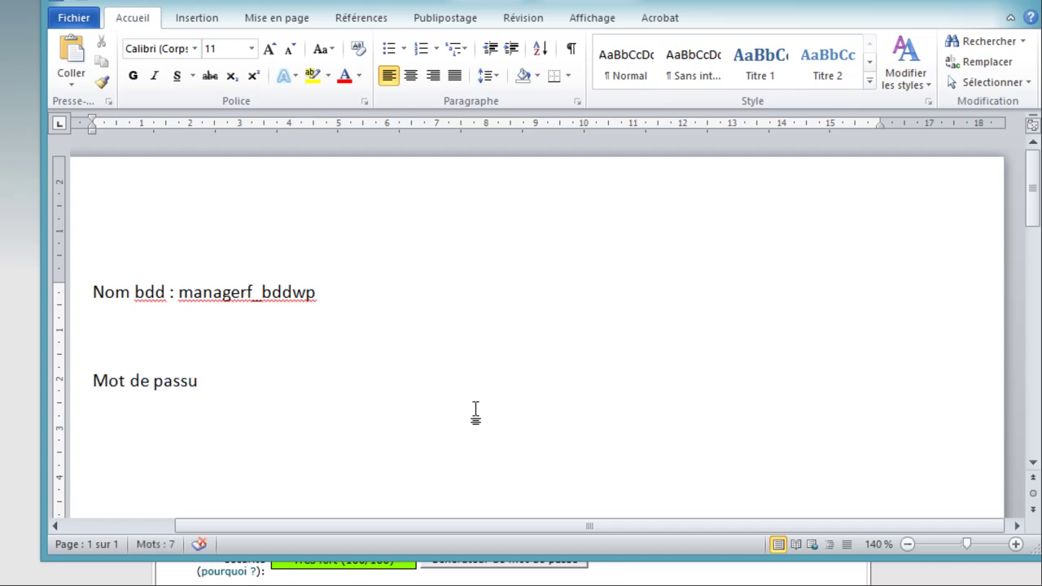
key(BackSpace)
text(e utilisat)
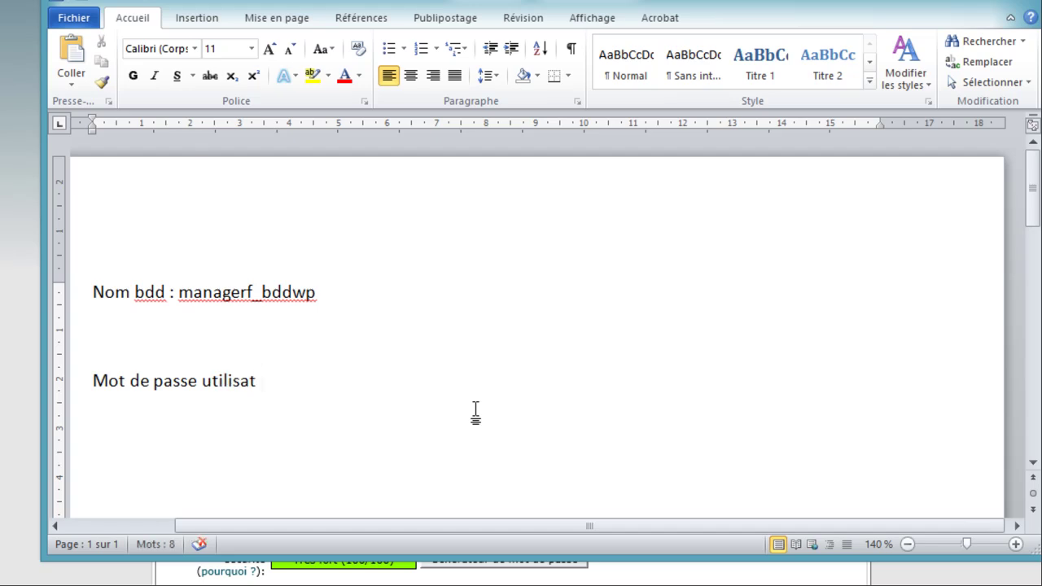
text(eur :)
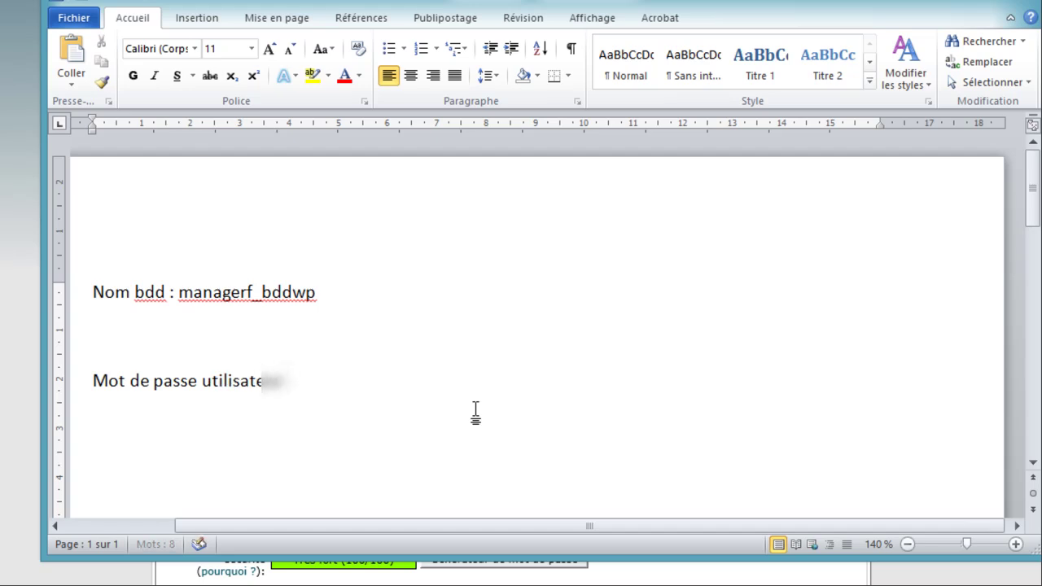
key(ctrl+v)
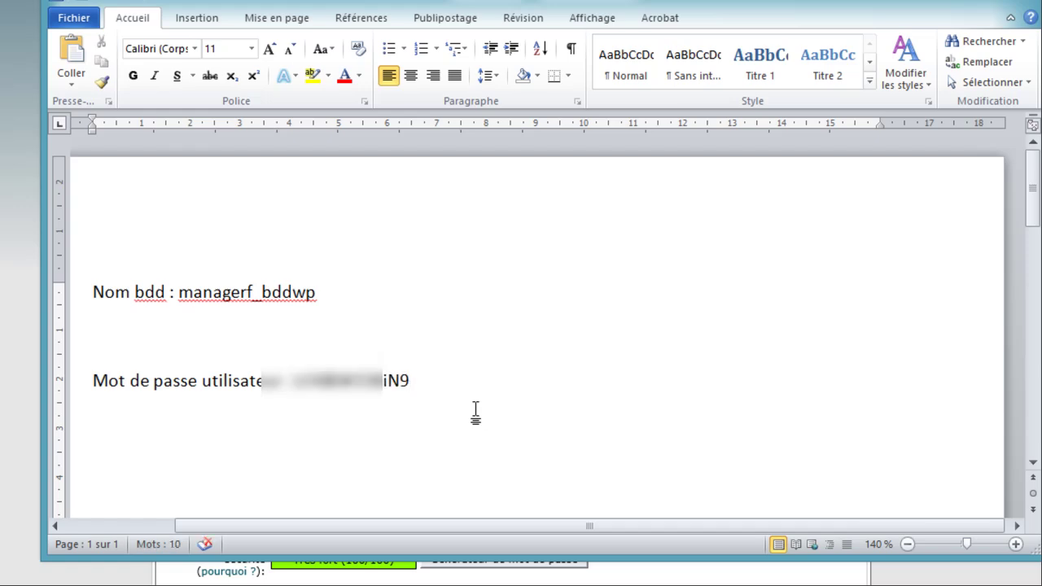
click(36, 476)
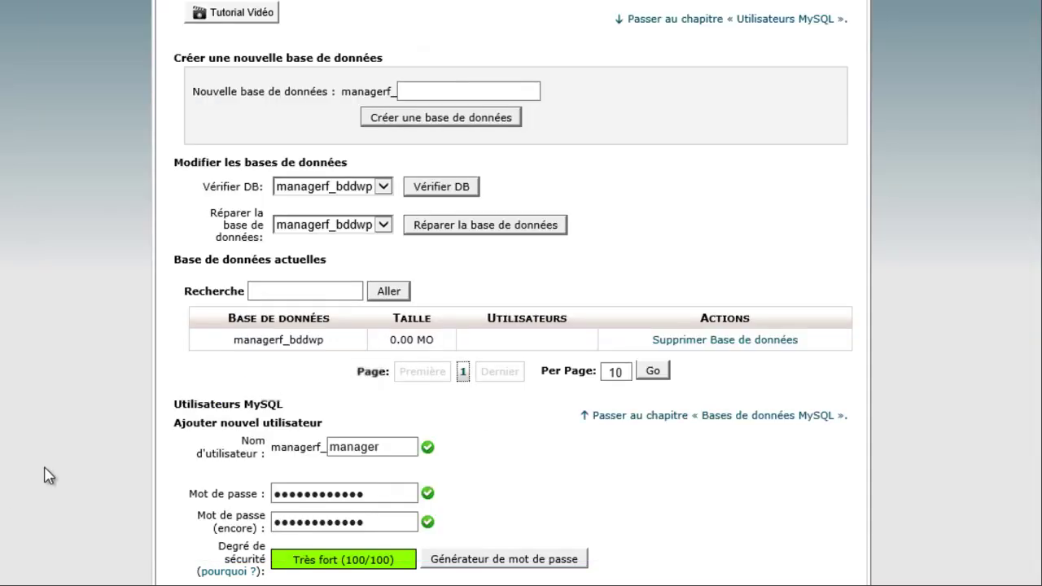
- Create the MySQL user managerf_manager and select its name on the confirmation page
scroll(45, 476, down, 3)
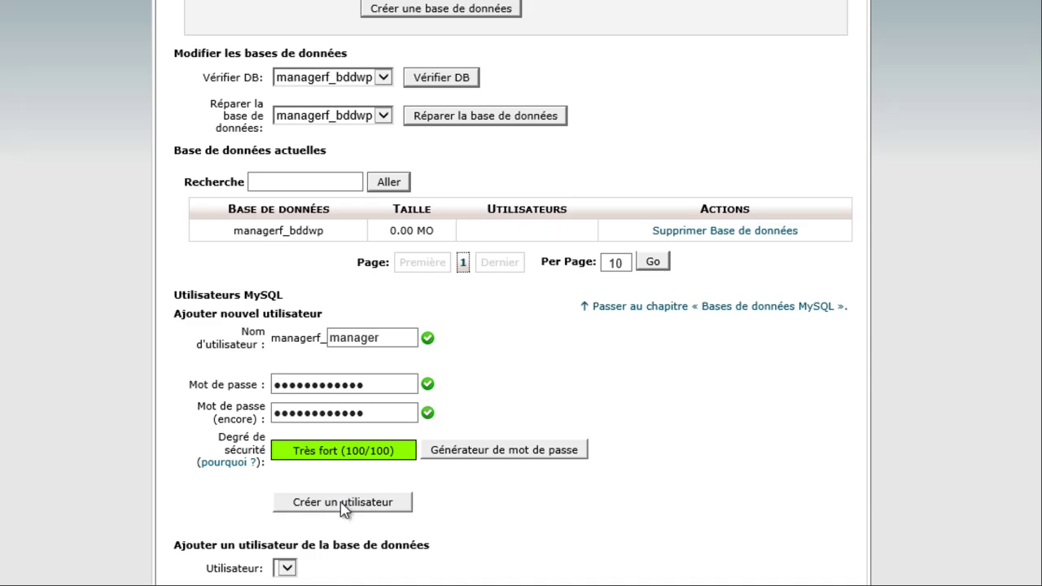
click(408, 506)
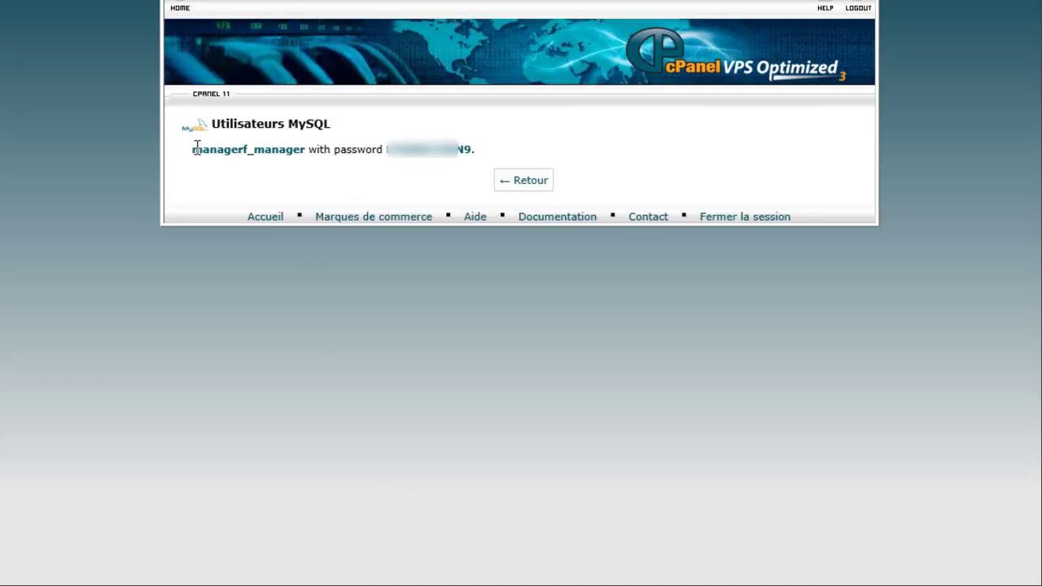
drag(184, 150, 287, 162)
key(ctrl+c)
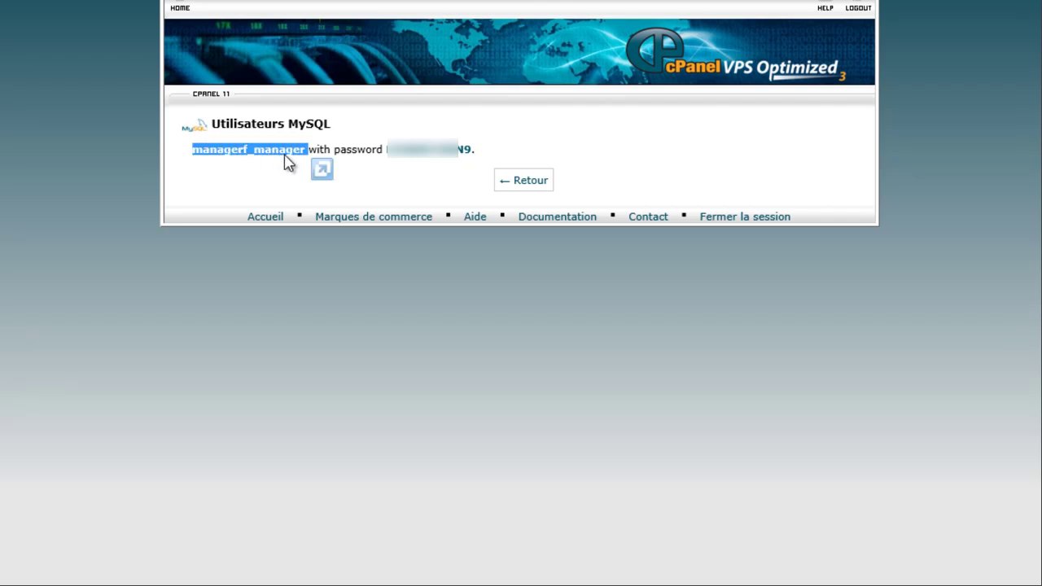
key(alt+Tab)
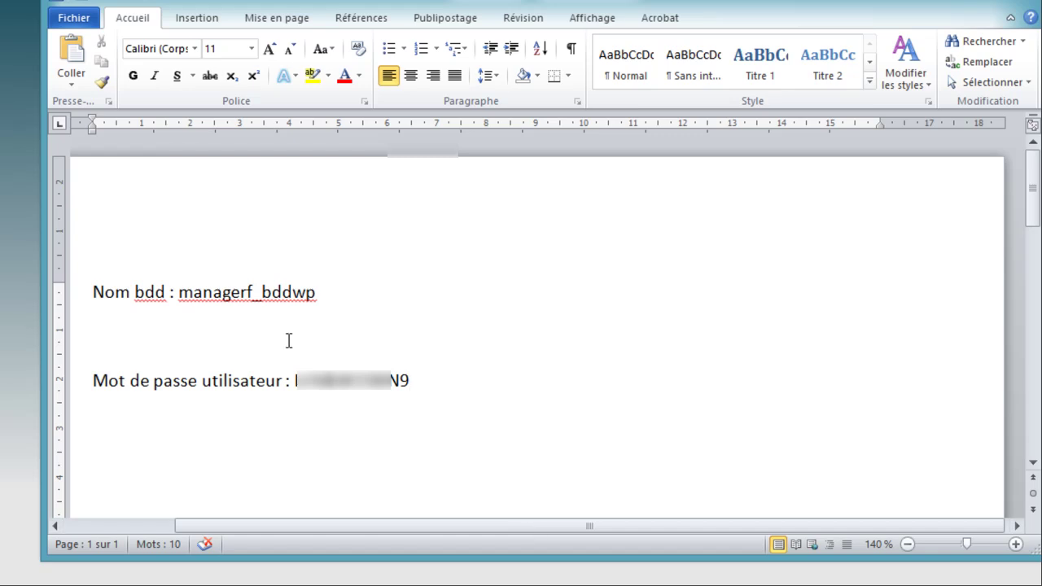
- Write 'utilisateur : managerf_manager' on the blank line between database name and password
click(288, 340)
text(utilisa)
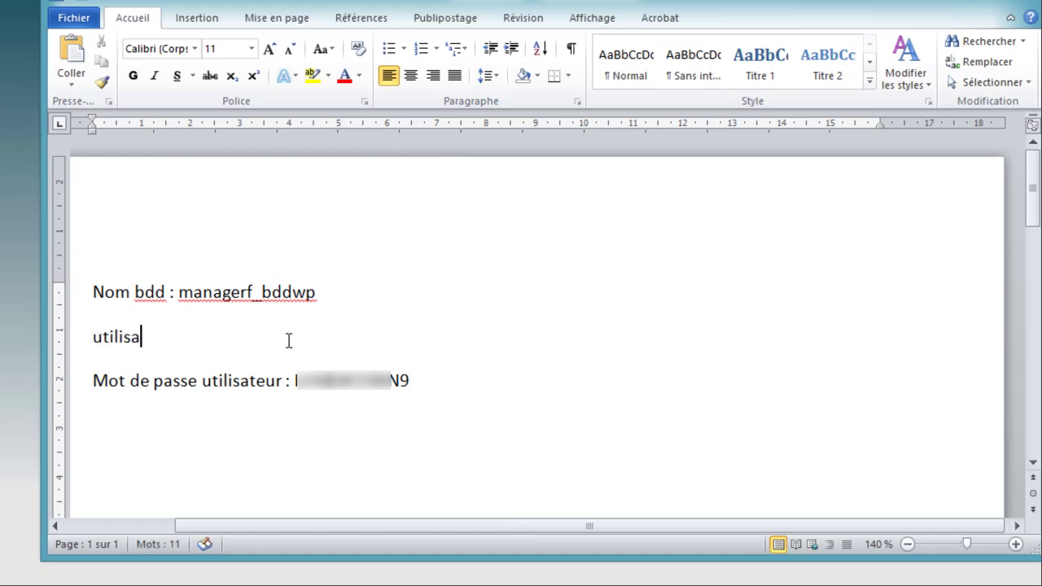
text(teur :)
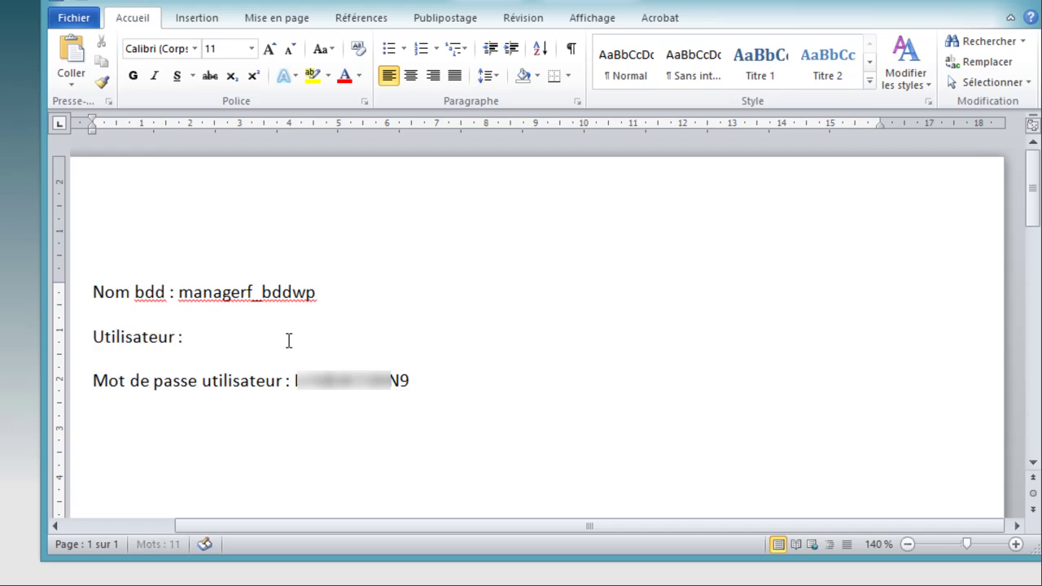
key(ctrl+v)
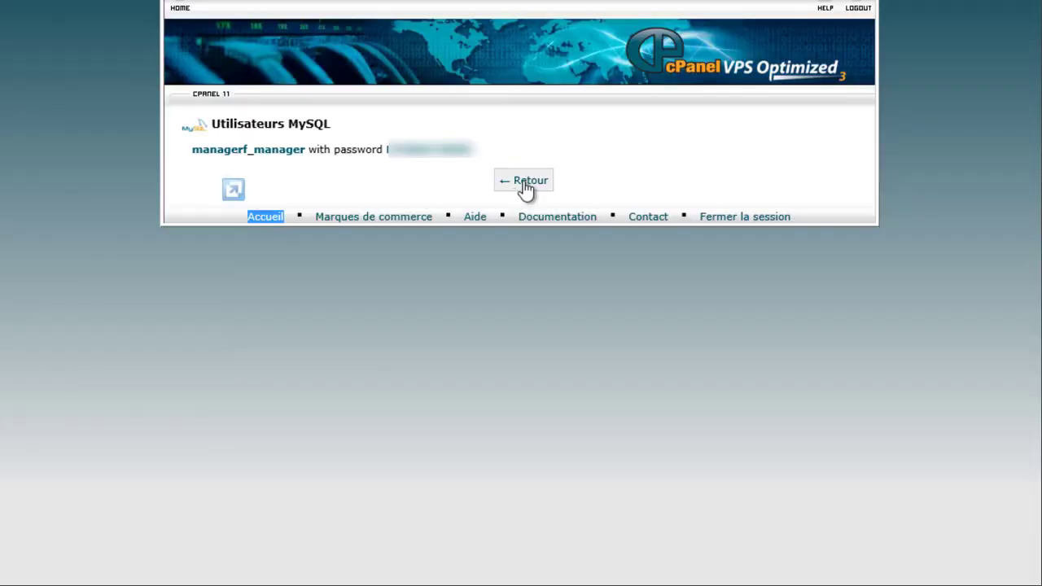
- Go back to MySQL databases and scroll to Ajouter un utilisateur de la base de données
click(525, 184)
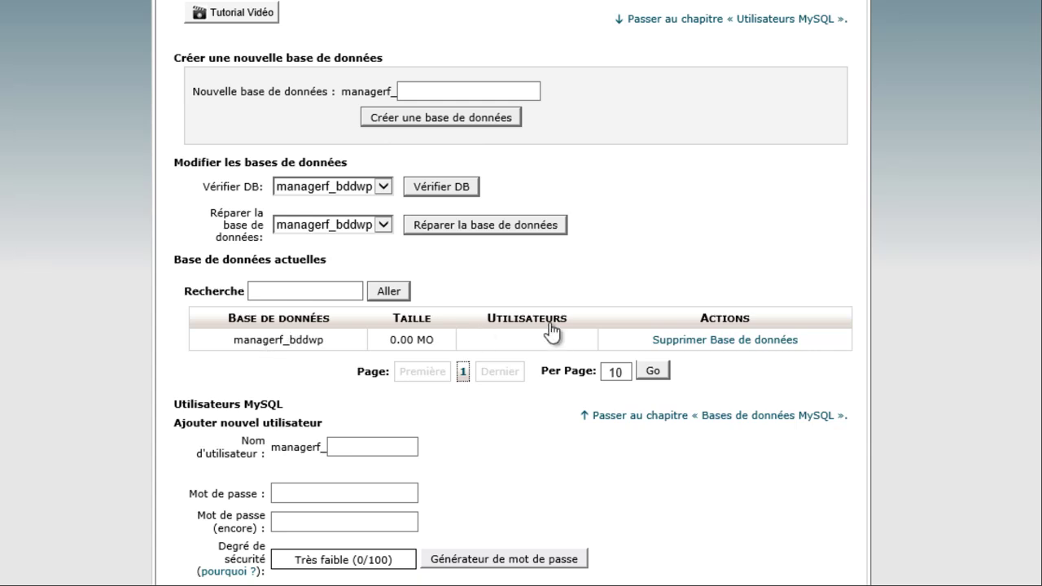
scroll(202, 378, down, 2)
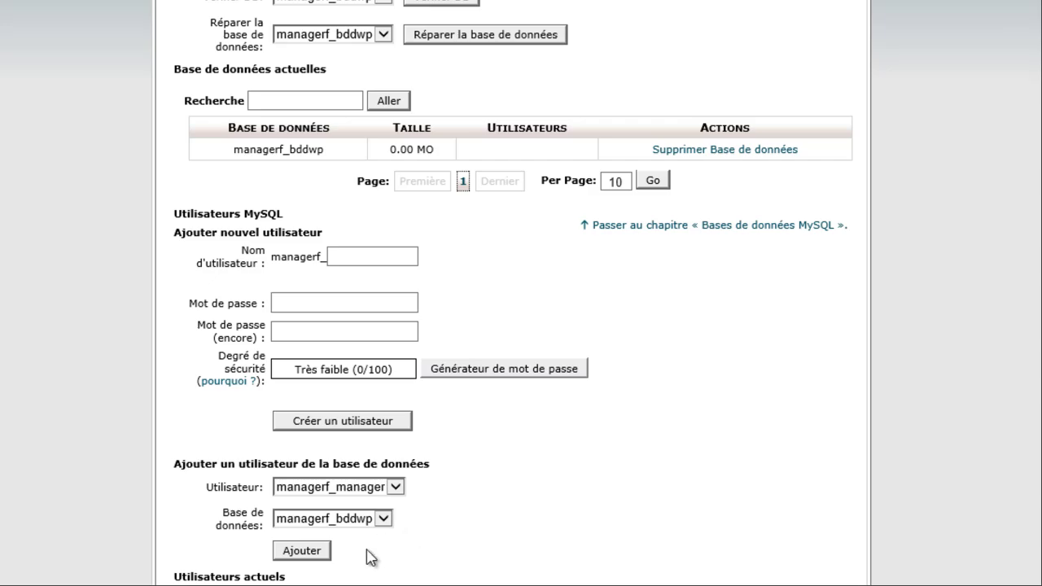
- Add managerf_manager to managerf_bddwp with TOUS PRIVILEGES, apply the changes, and return to MySQL databases
click(318, 553)
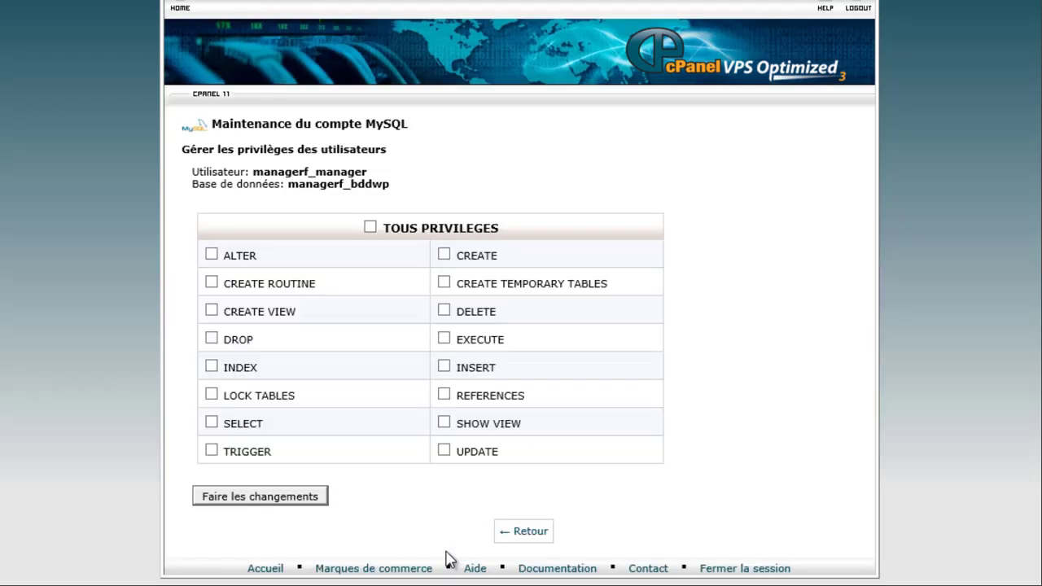
click(370, 227)
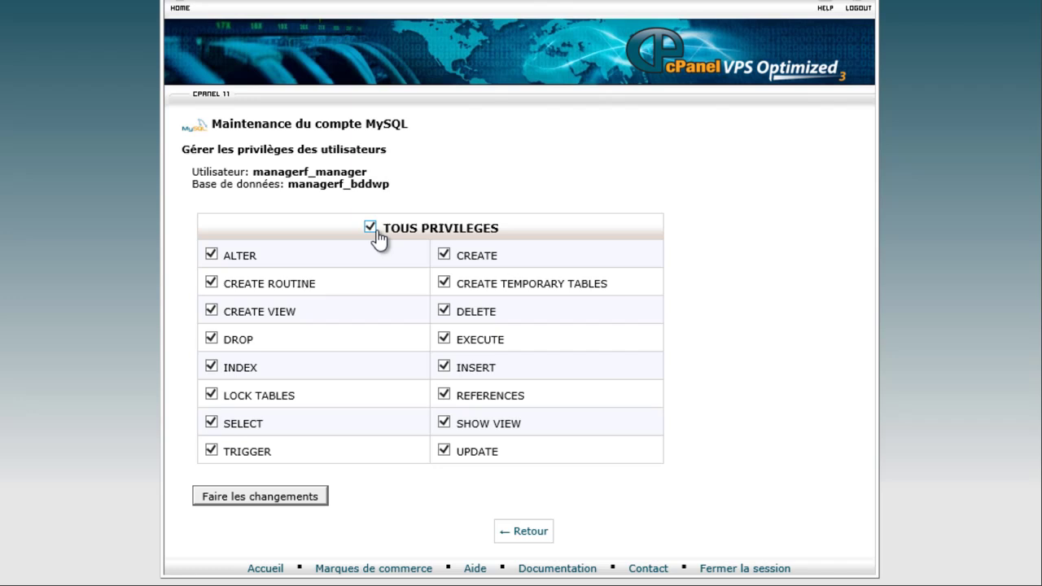
click(268, 500)
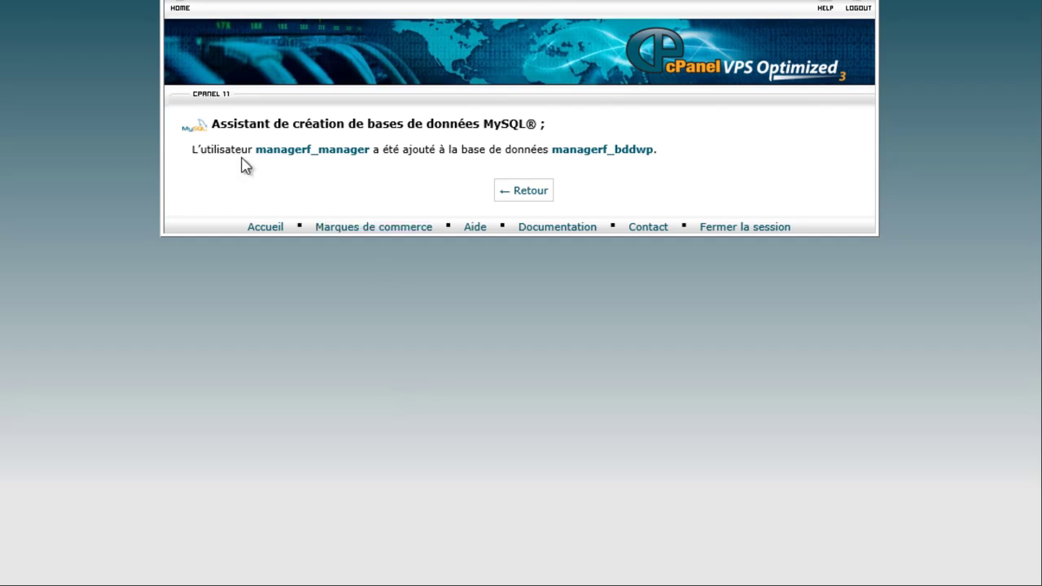
click(542, 199)
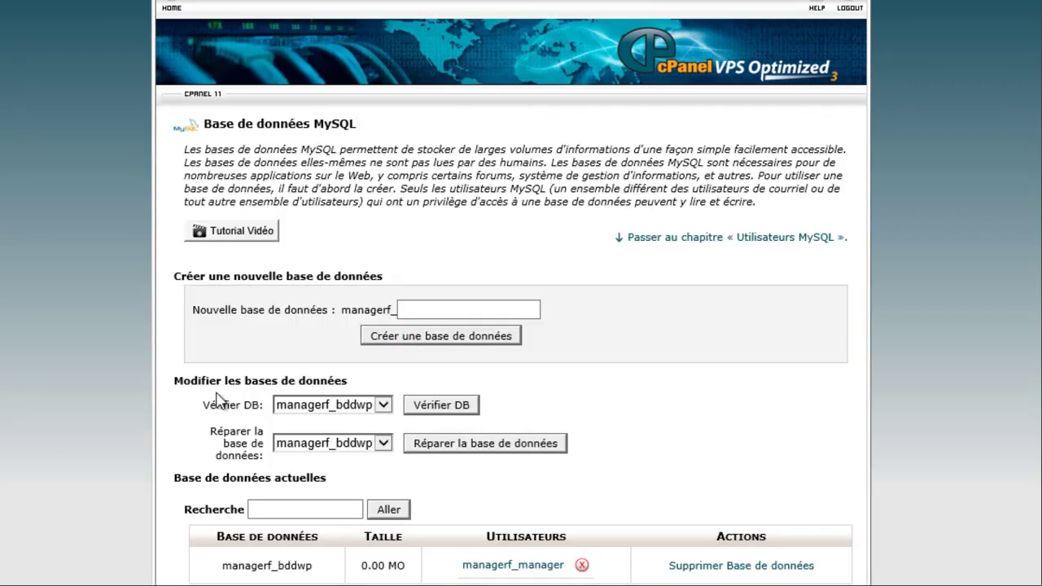
- Scroll the cPanel home page down to Bases de données and launch phpMyAdmin
scroll(219, 399, down, 5)
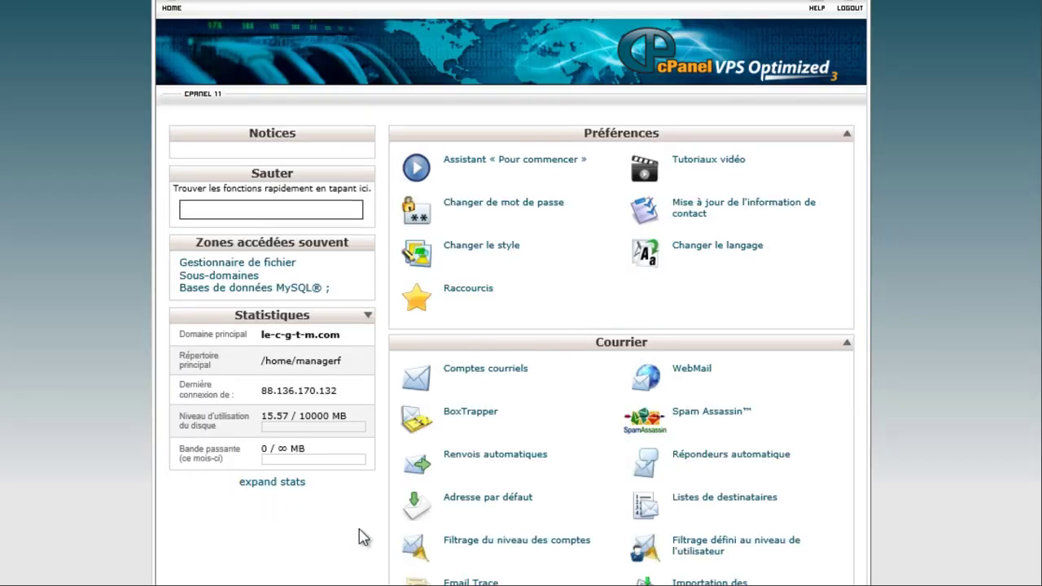
scroll(362, 537, down, 5)
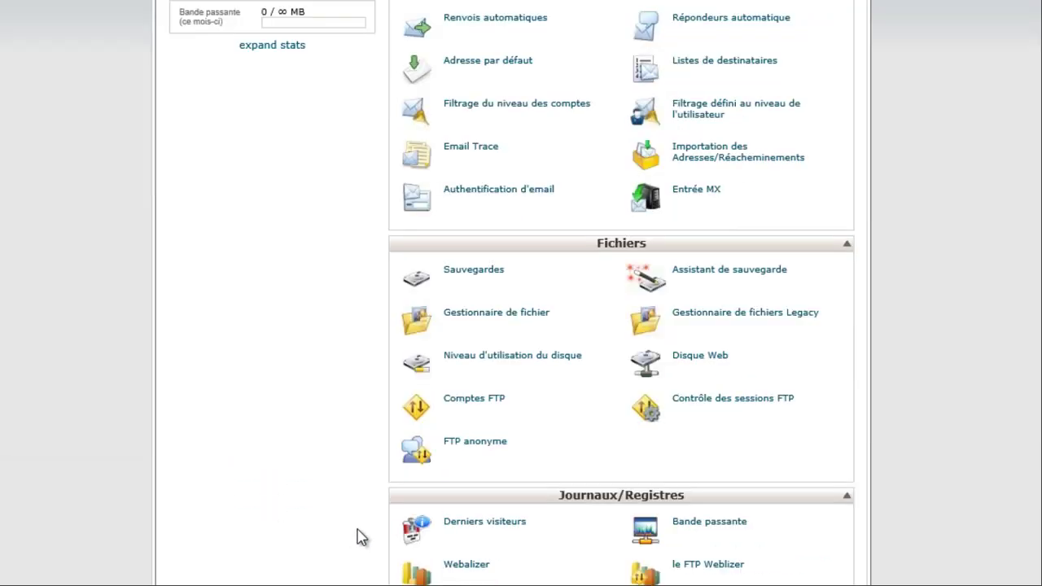
scroll(362, 537, down, 5)
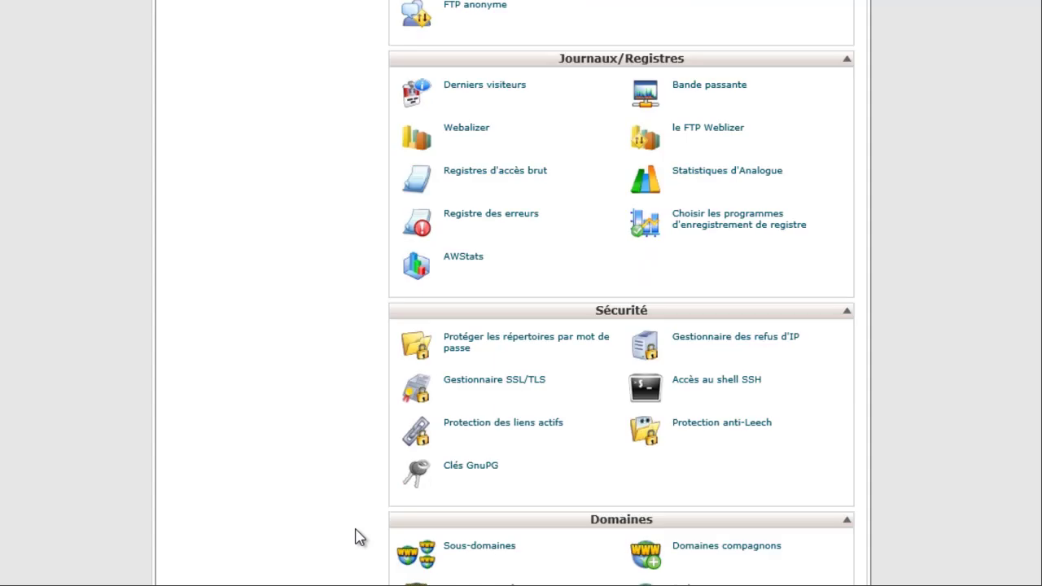
scroll(355, 537, down, 4)
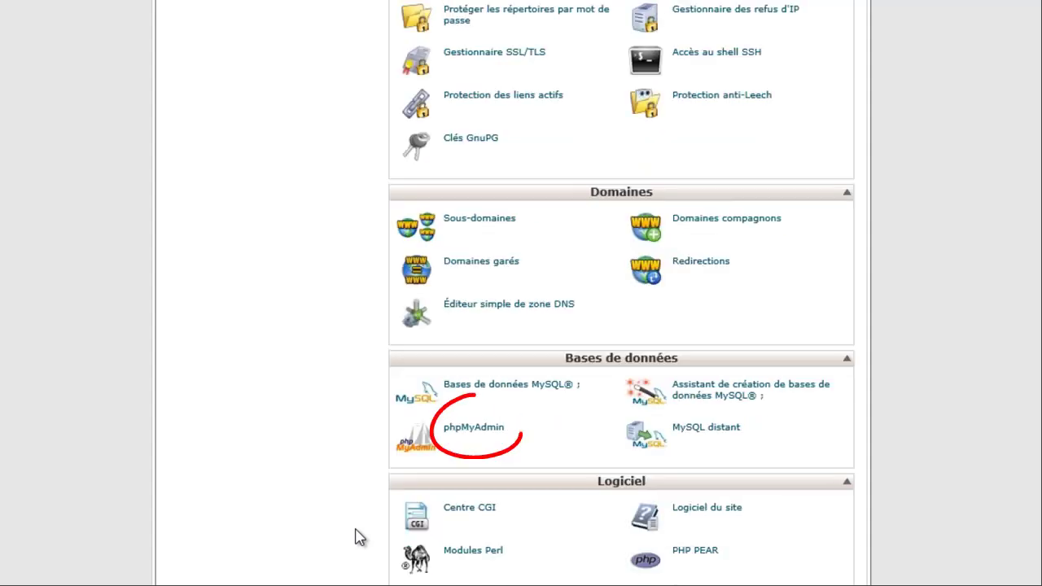
click(472, 431)
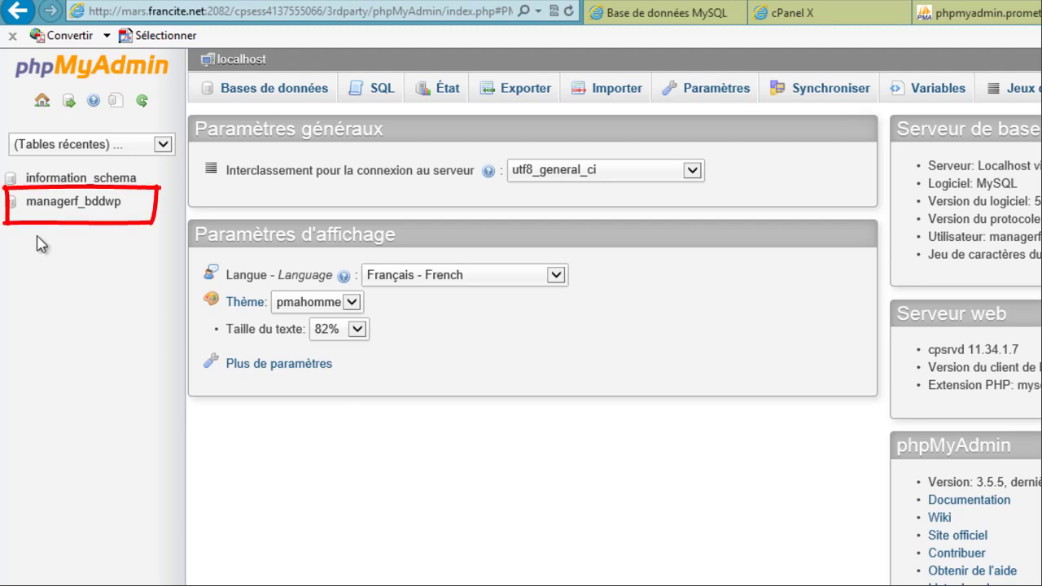
- Select managerf_bddwp in phpMyAdmin's left panel to open the still-empty database
click(98, 206)
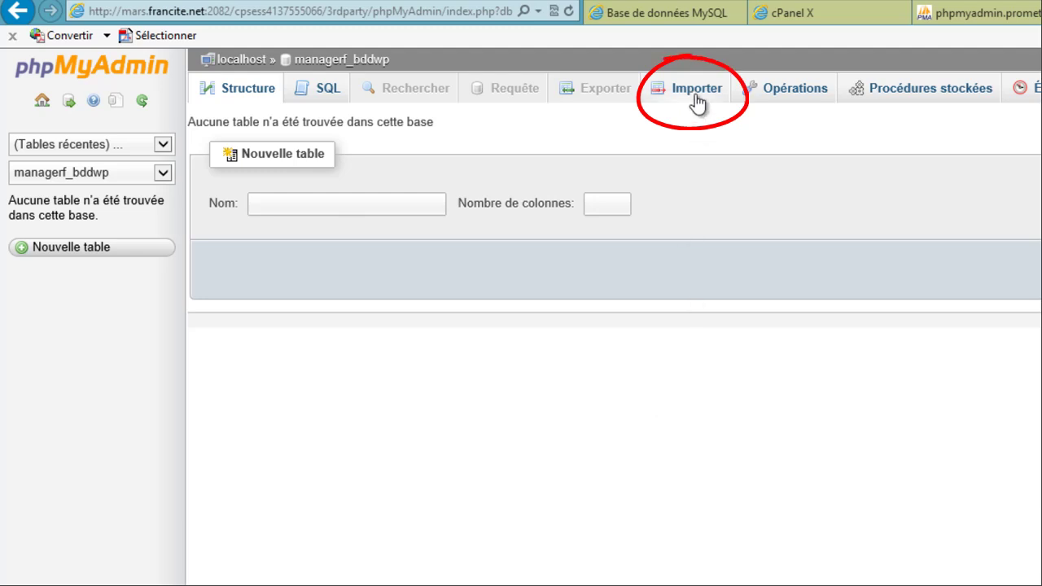
- Import wp9338.sql from Formation Promety > basedonnee into managerf_bddwp and execute the import
click(695, 100)
click(696, 96)
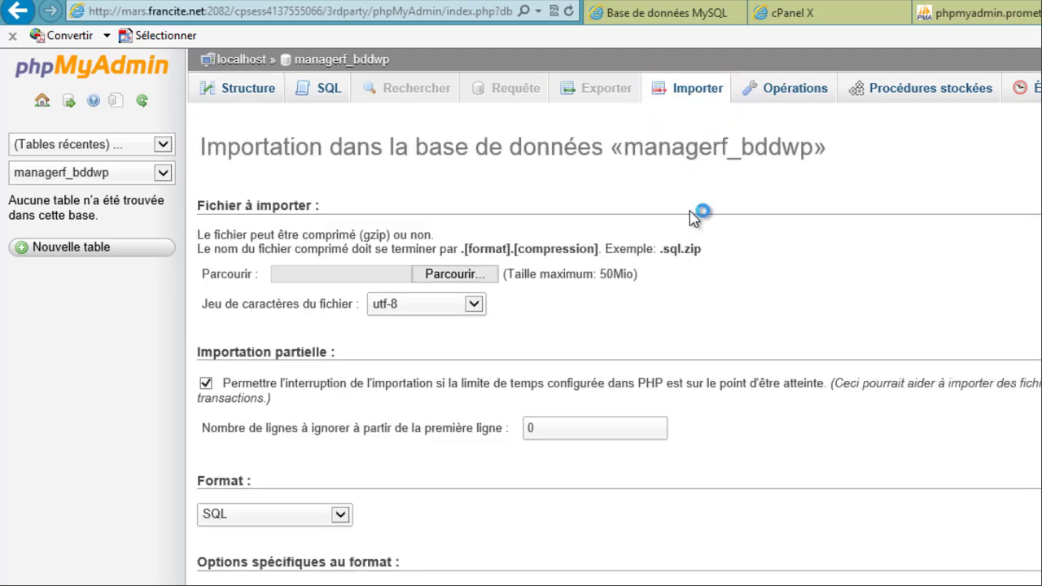
click(453, 275)
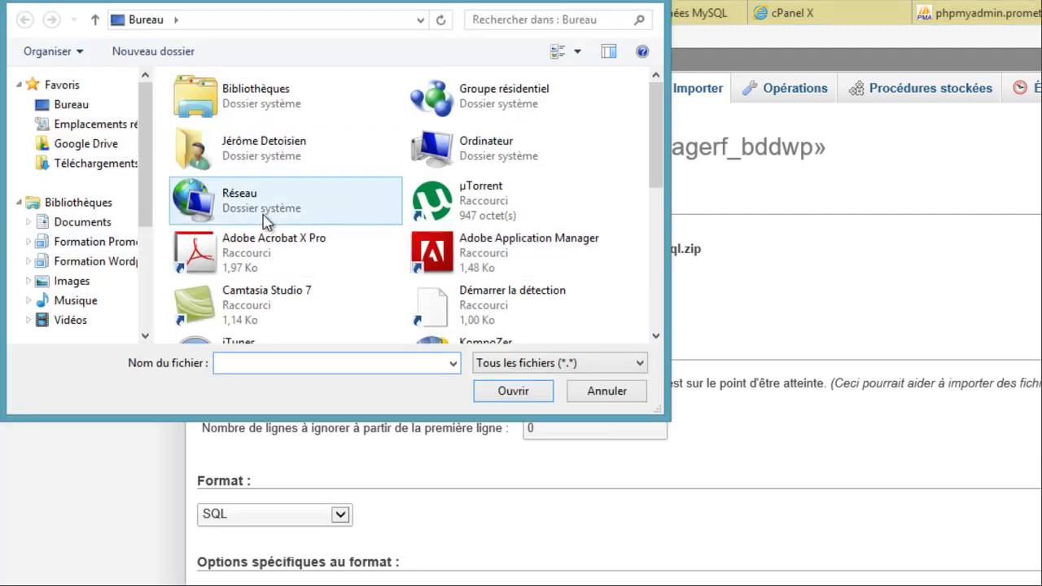
click(116, 249)
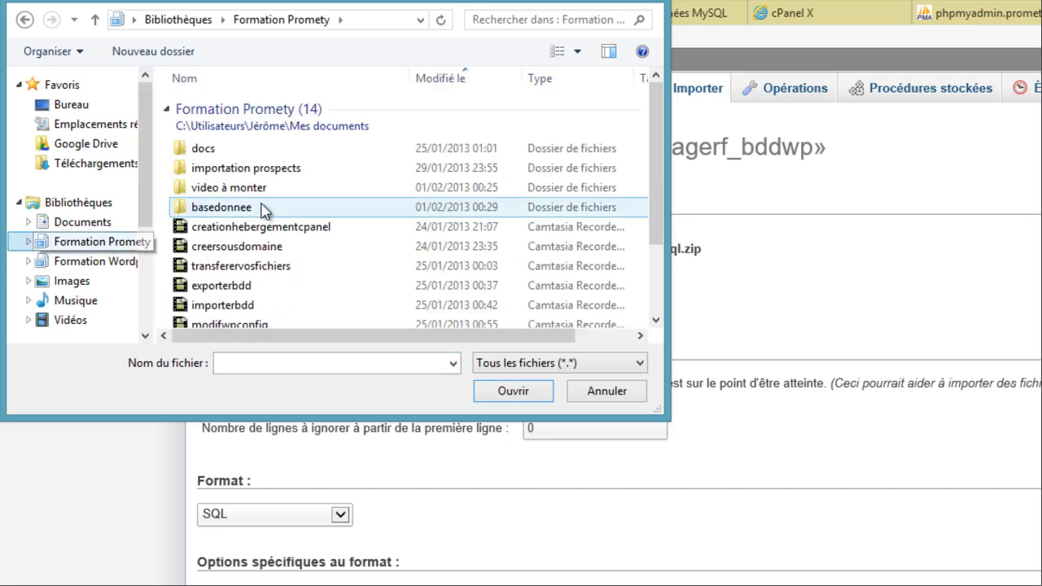
click(262, 208)
double_click(262, 209)
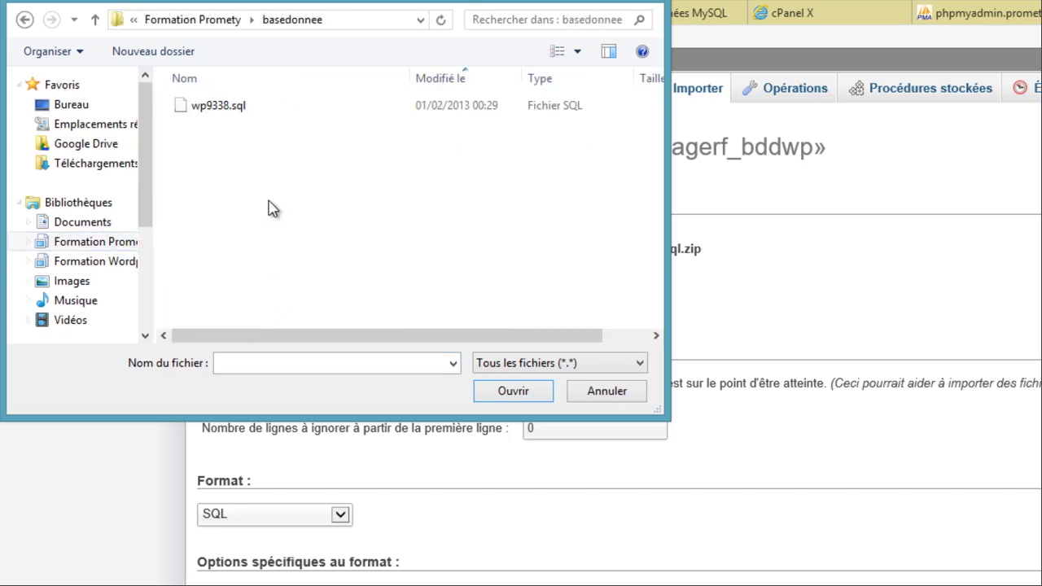
click(213, 107)
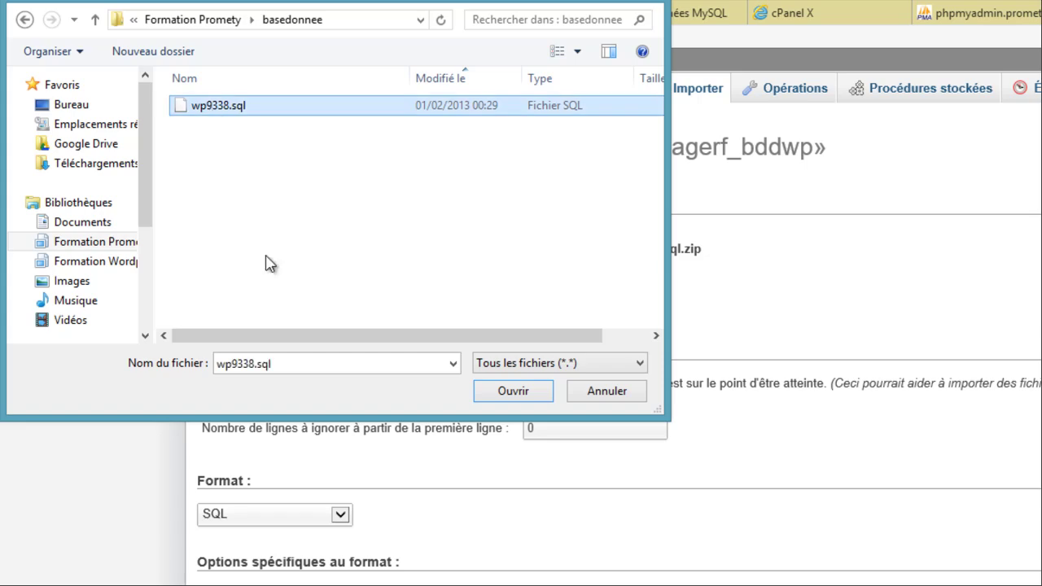
click(514, 396)
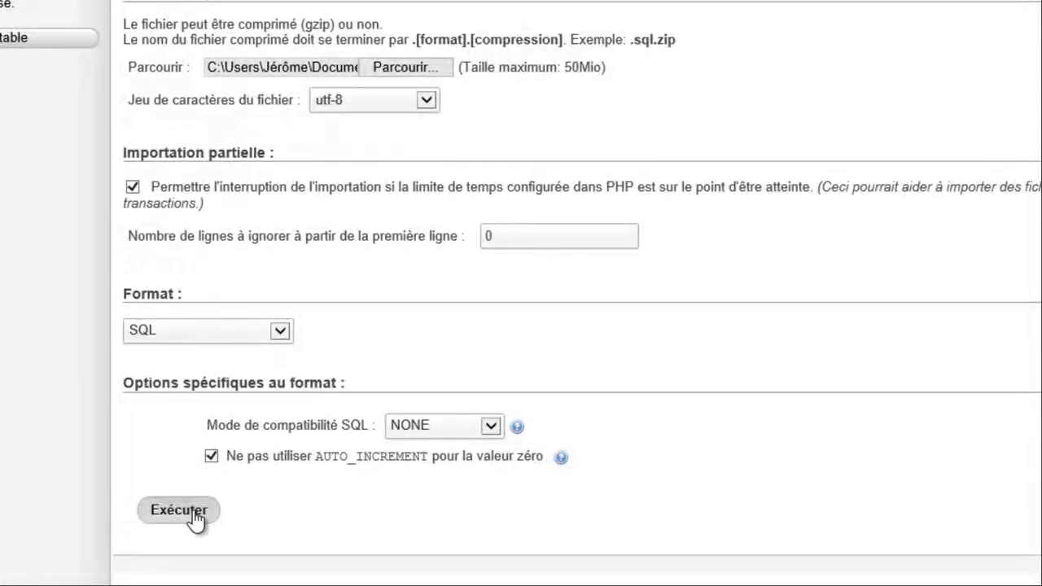
click(195, 518)
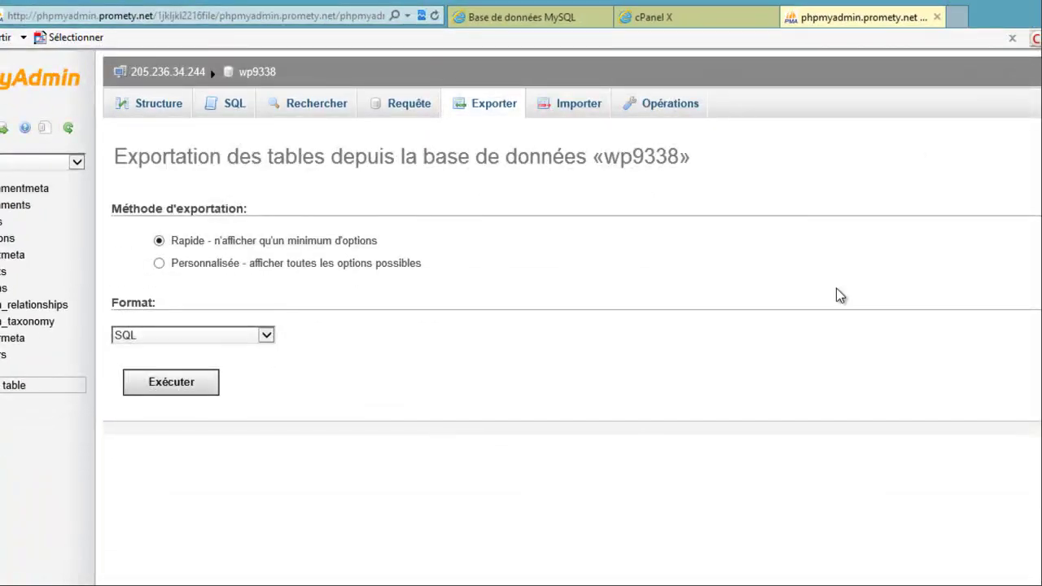
- Close the phpmyadmin.promety.net tab so the cPanel home page shows again
click(938, 18)
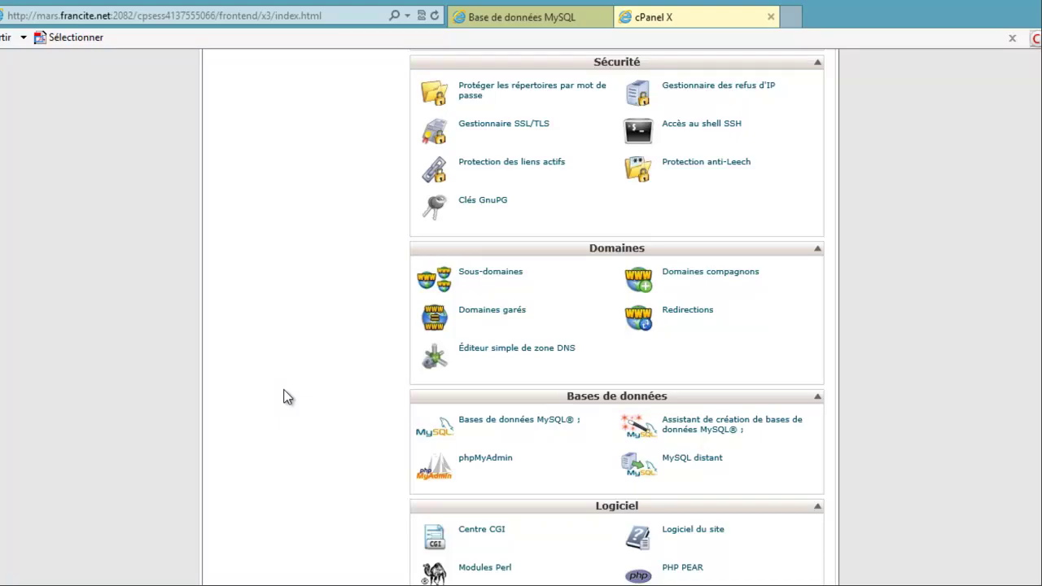
scroll(287, 396, up, 2)
- Open Gestionnaire de fichier on the Répertoire principal home directory
scroll(287, 396, up, 4)
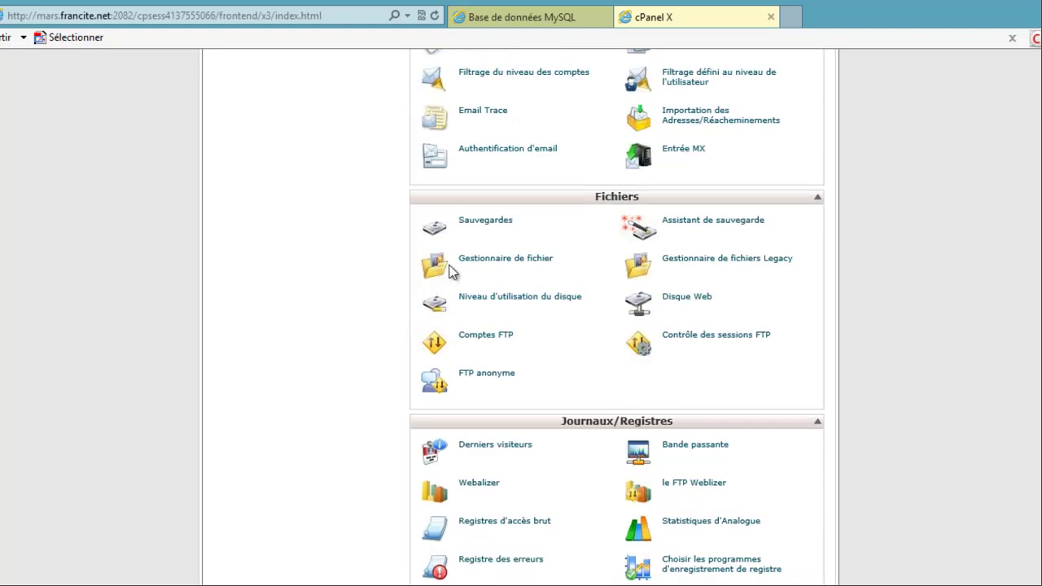
click(480, 267)
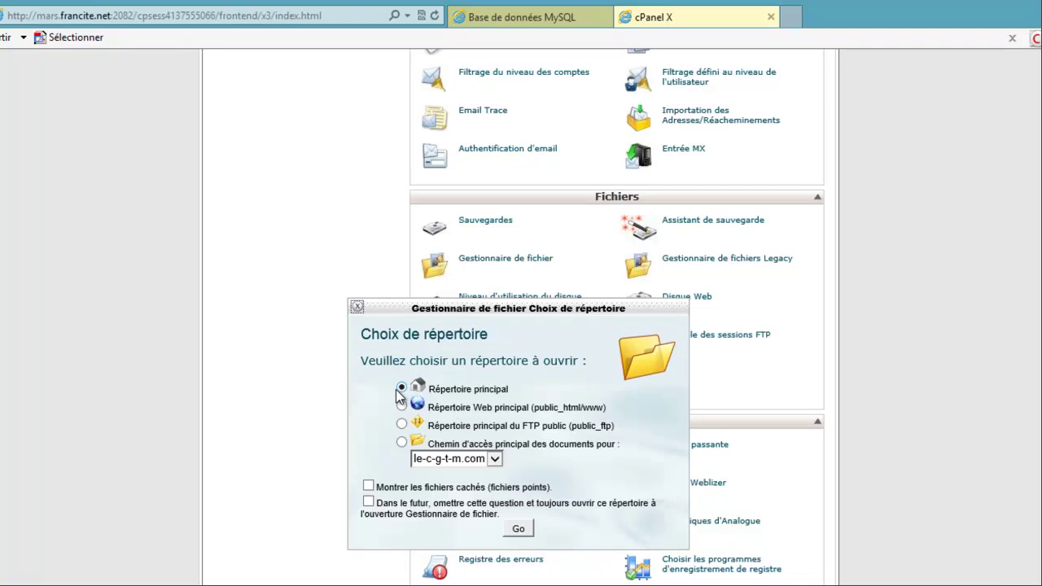
click(518, 529)
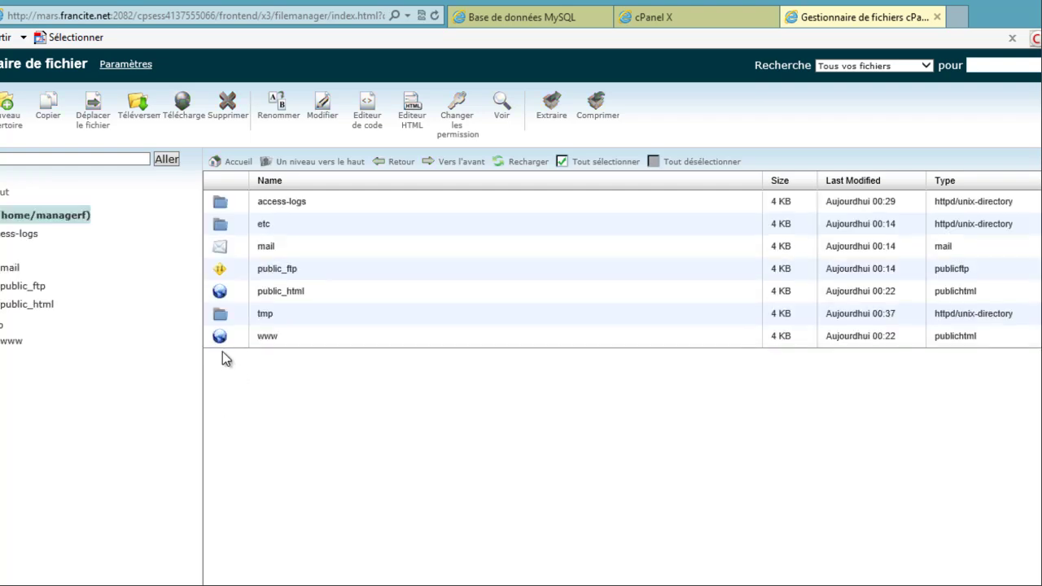
- Navigate to www/le-blog and open wp-config.php in the text editor with utf-8 encoding
double_click(222, 340)
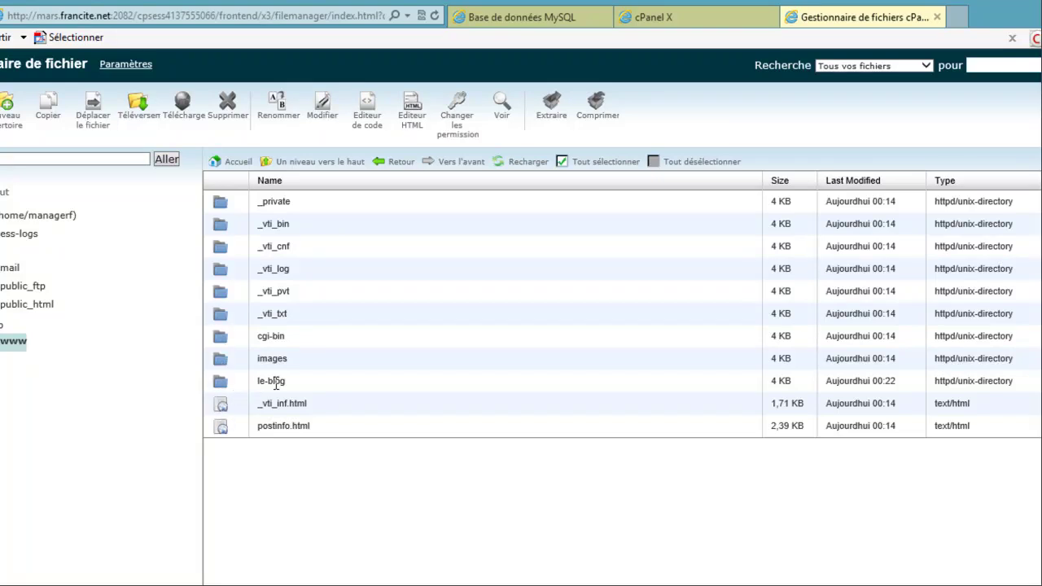
double_click(221, 381)
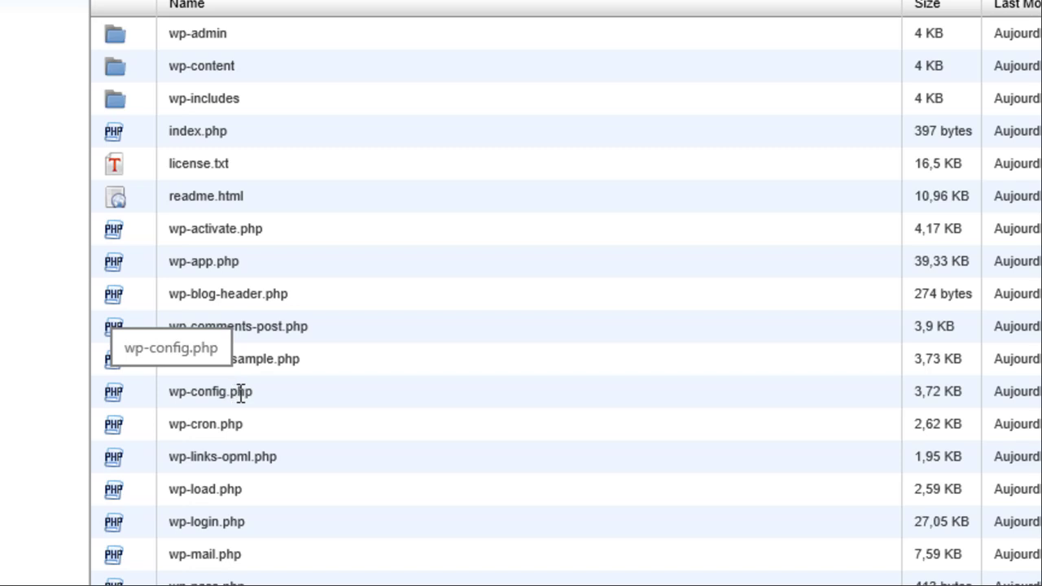
right_click(115, 394)
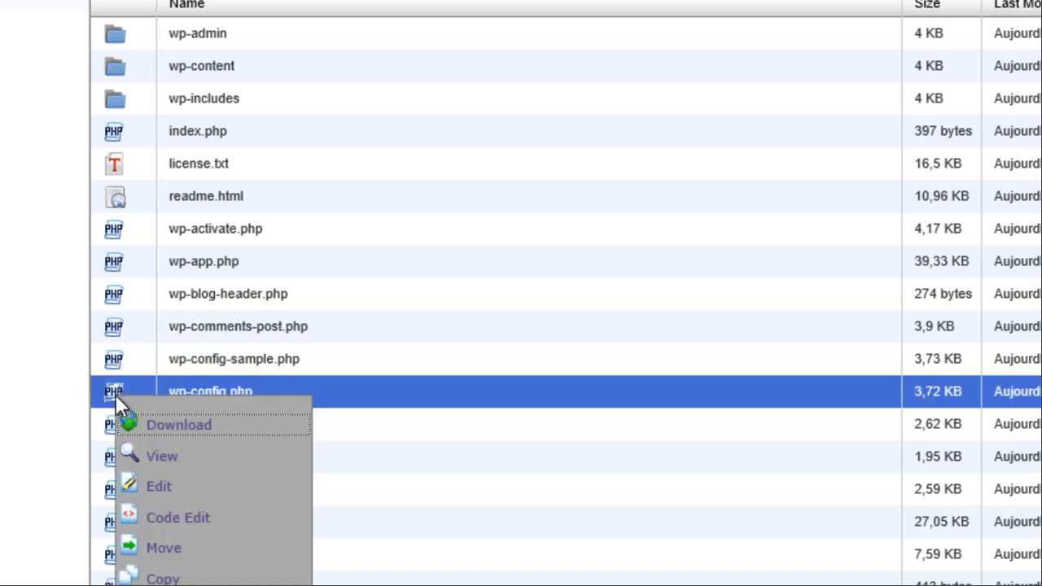
click(167, 489)
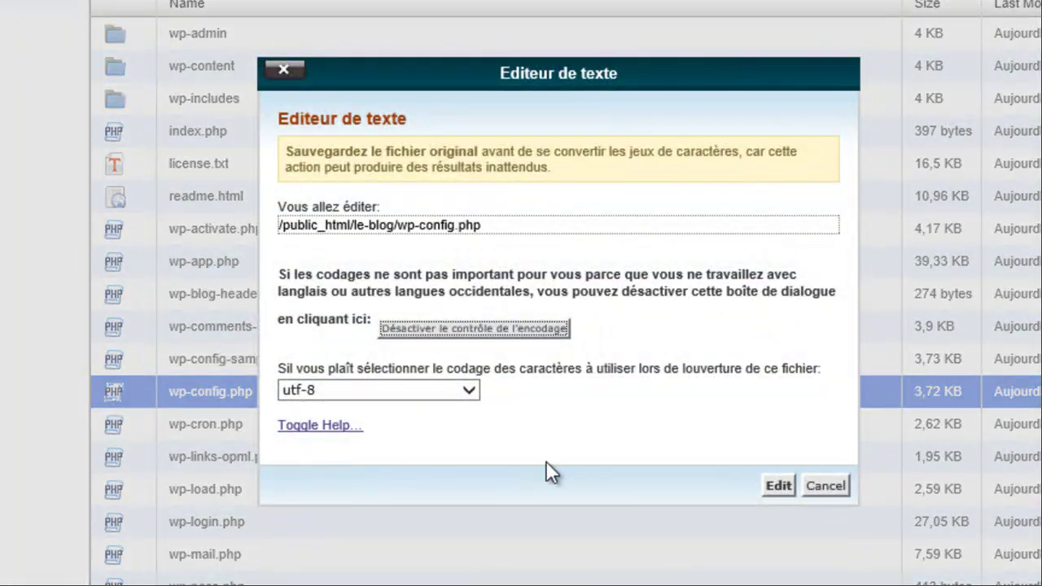
click(777, 486)
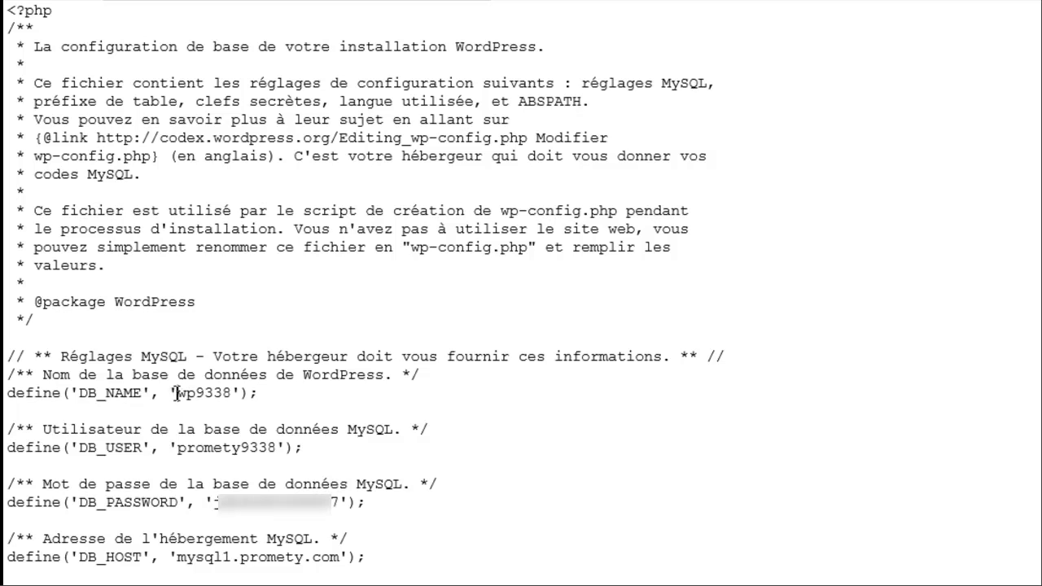
- Replace the DB_NAME value wp9338 with managerf_bddwp copied from the Word notes
drag(176, 393, 233, 393)
key(alt+Tab)
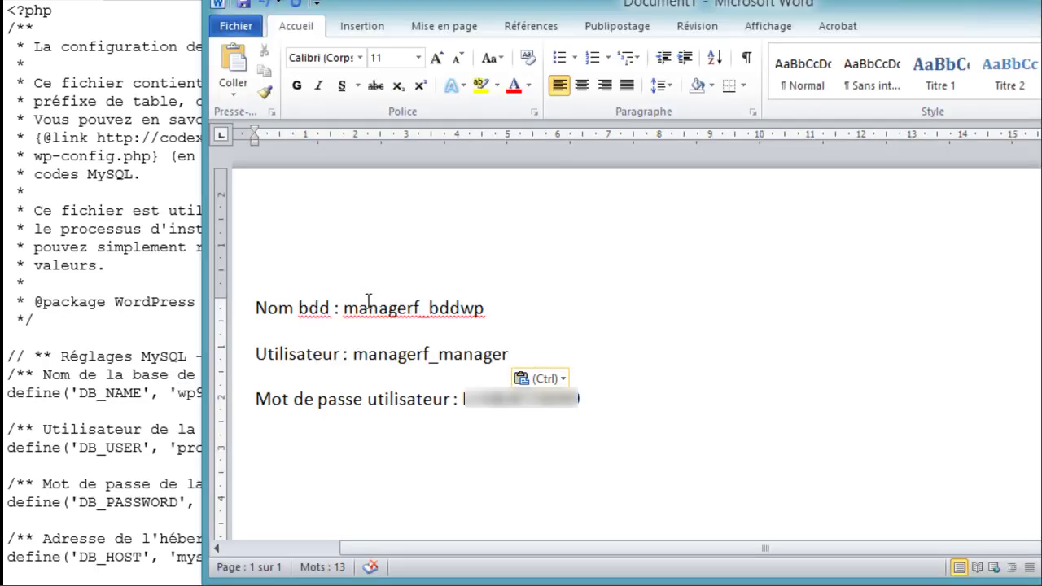
drag(346, 307, 459, 310)
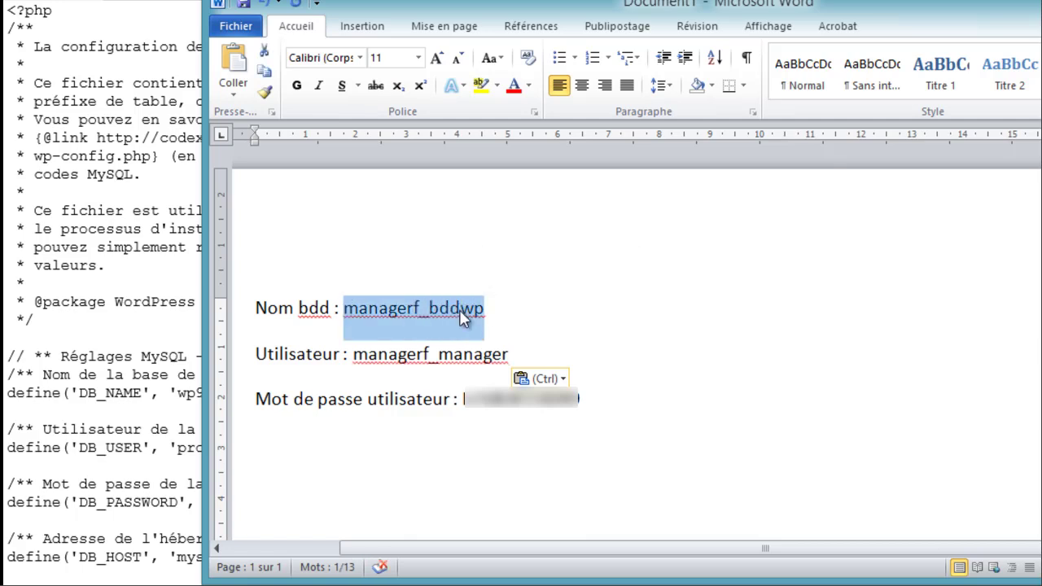
key(ctrl+c)
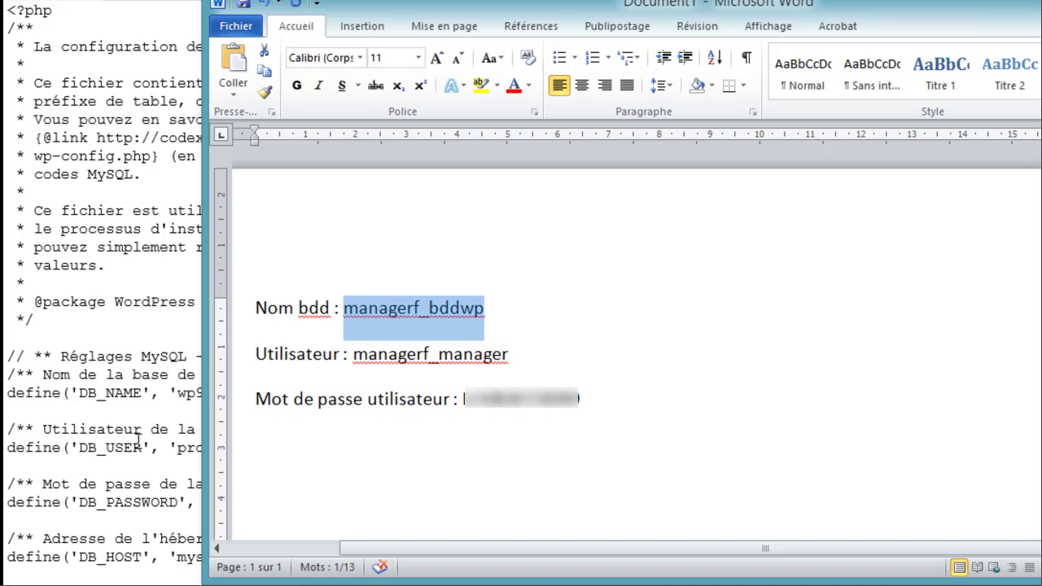
click(182, 391)
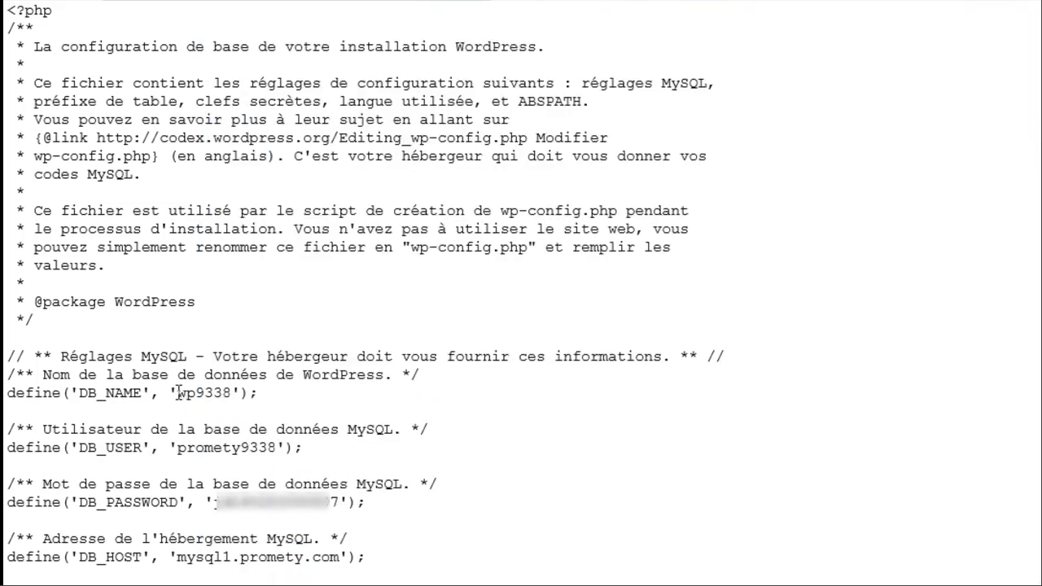
key(Delete)
key(Delete)
key(Delete)
key(Delete)
key(Delete)
key(Delete)
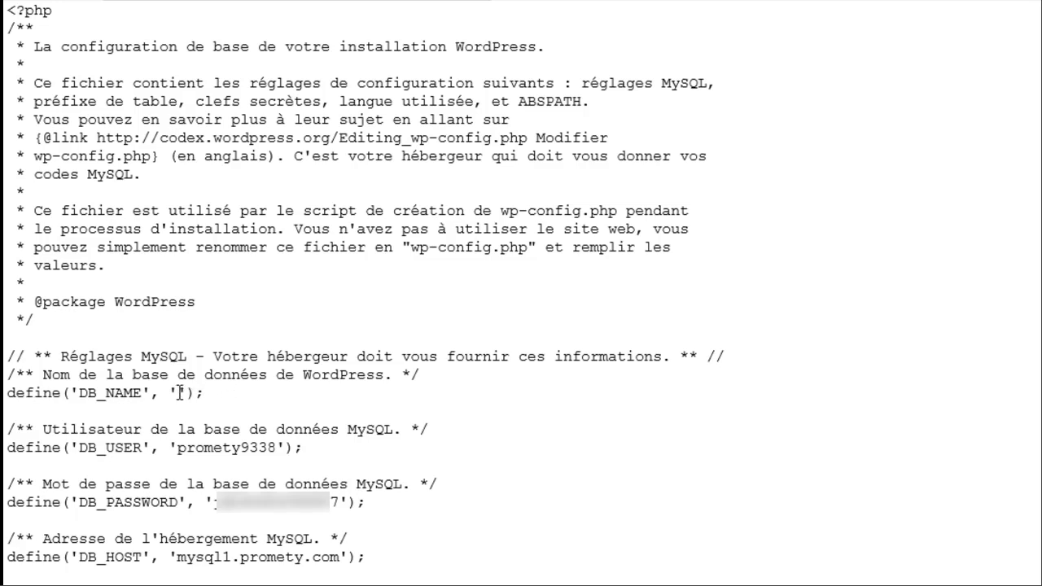
key(ctrl+v)
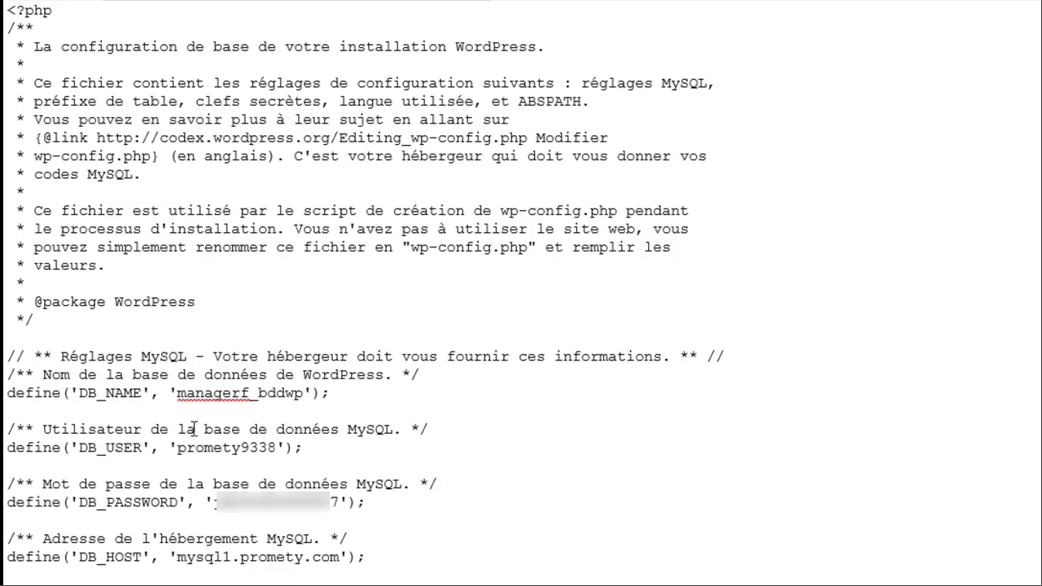
click(176, 448)
- Replace DB_USER promety9338 with managerf_manager taken from the credentials notes
key(alt+Tab)
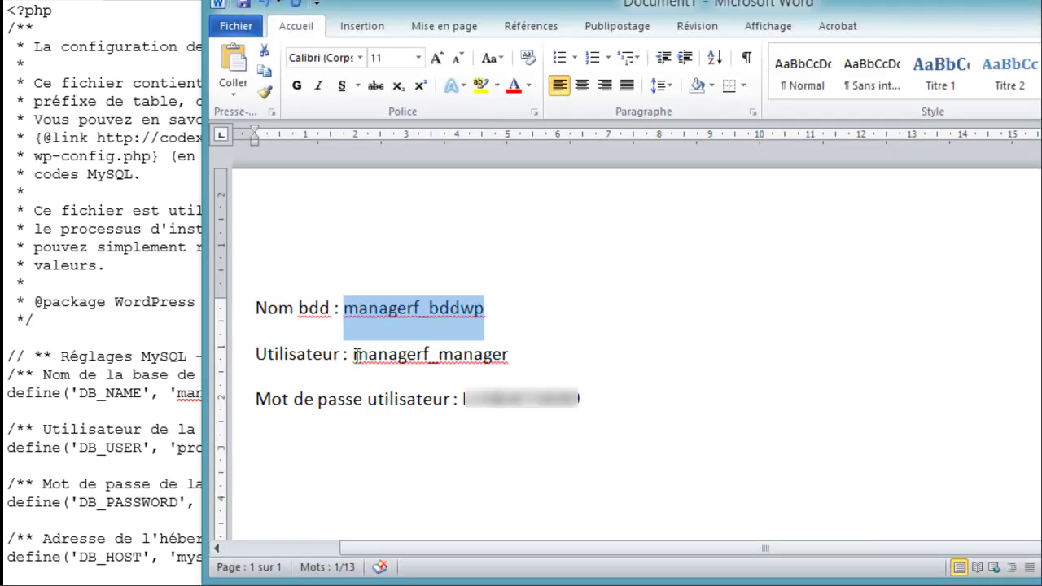
drag(354, 356, 492, 361)
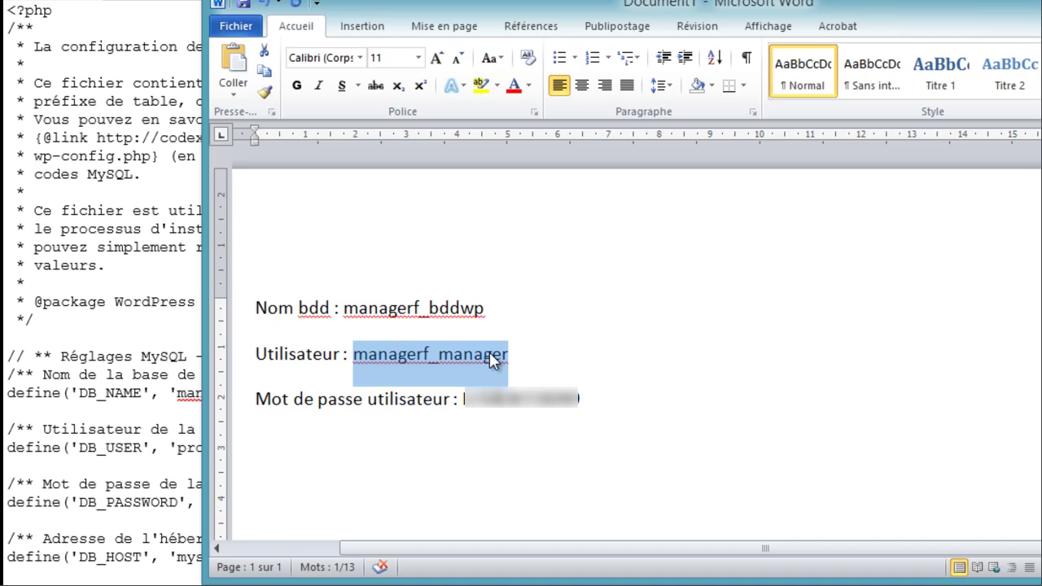
click(168, 446)
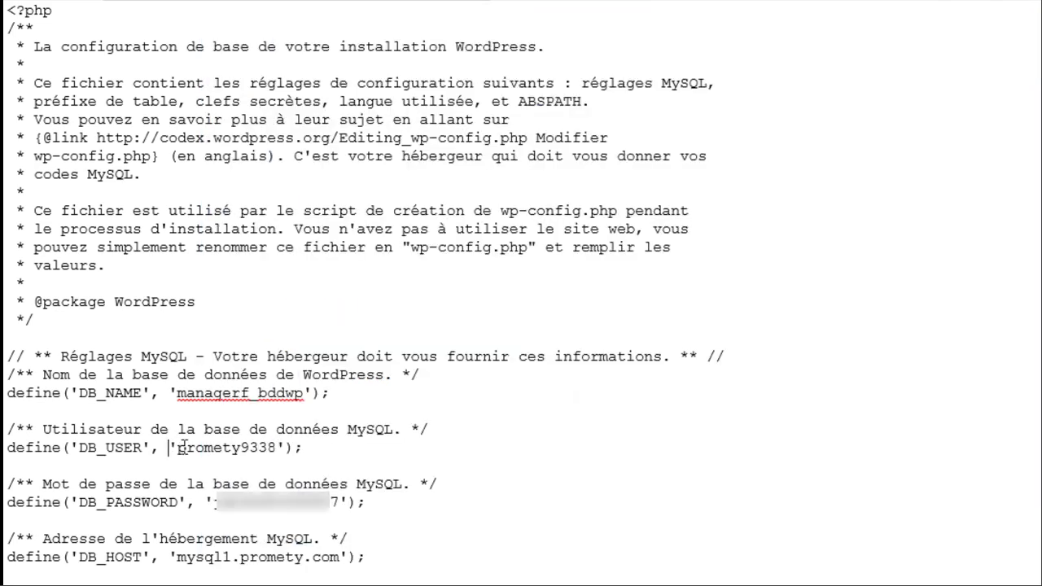
drag(176, 447, 280, 447)
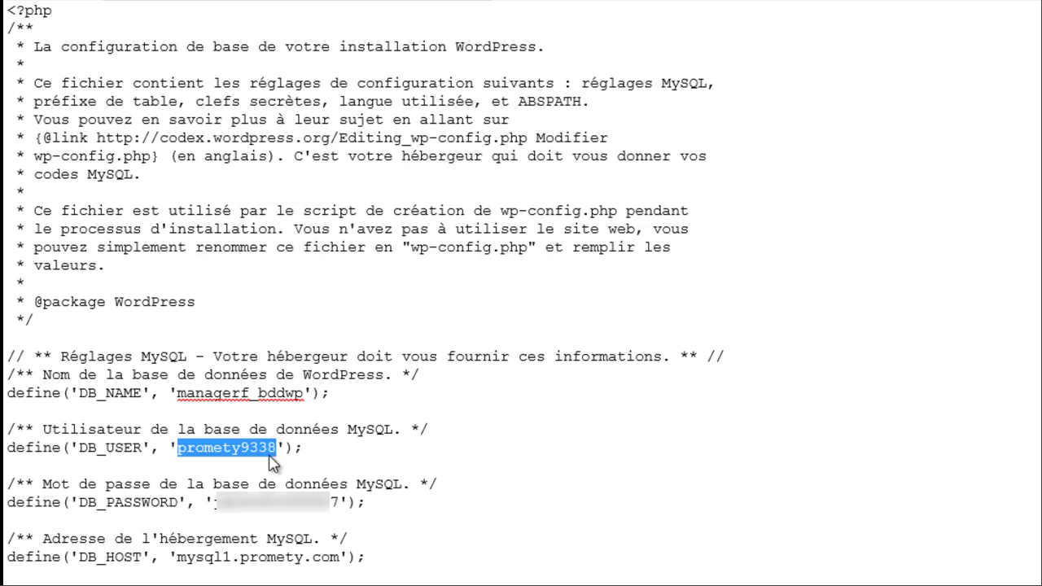
key(ctrl+v)
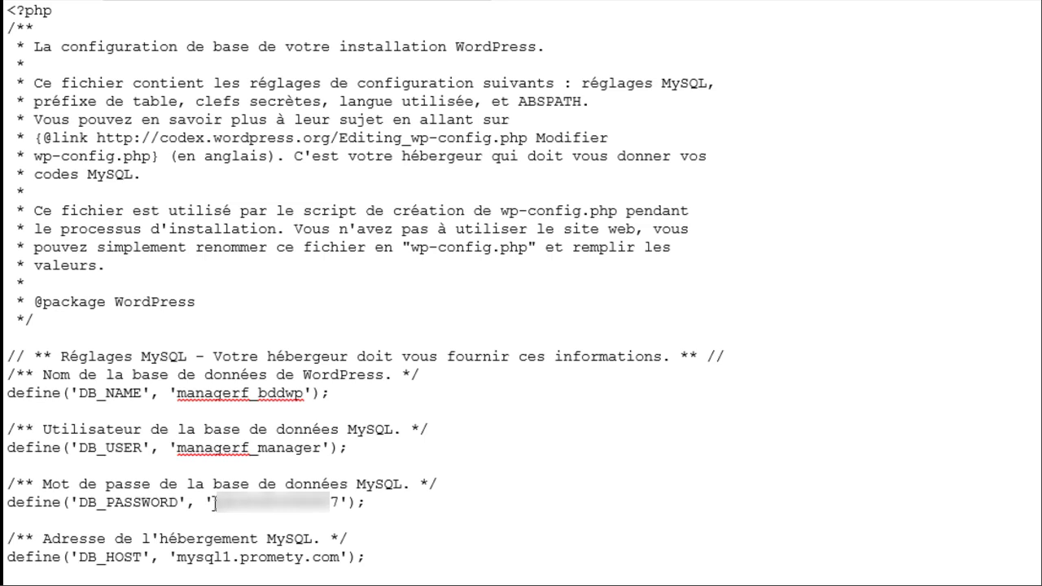
- Paste the new user password from the notes over the old DB_PASSWORD value
drag(215, 502, 231, 502)
key(alt+Tab)
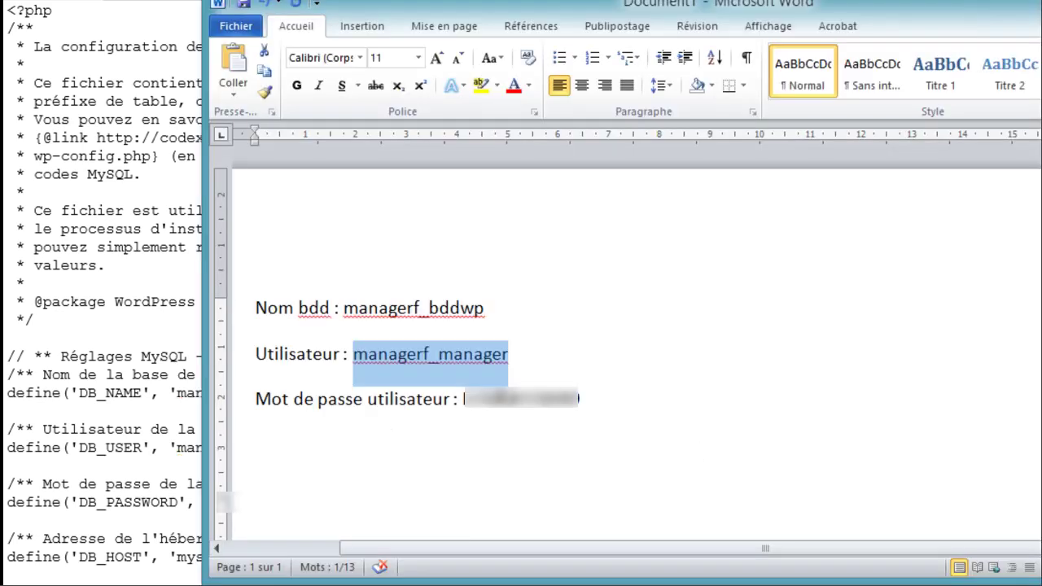
click(462, 399)
drag(462, 399, 552, 411)
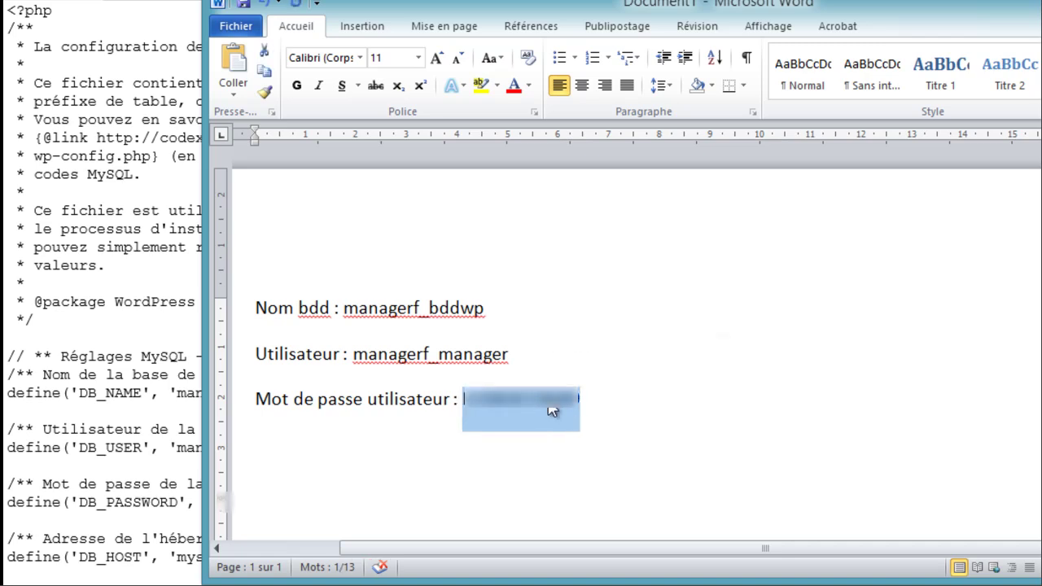
key(ctrl+c)
key(alt+Tab)
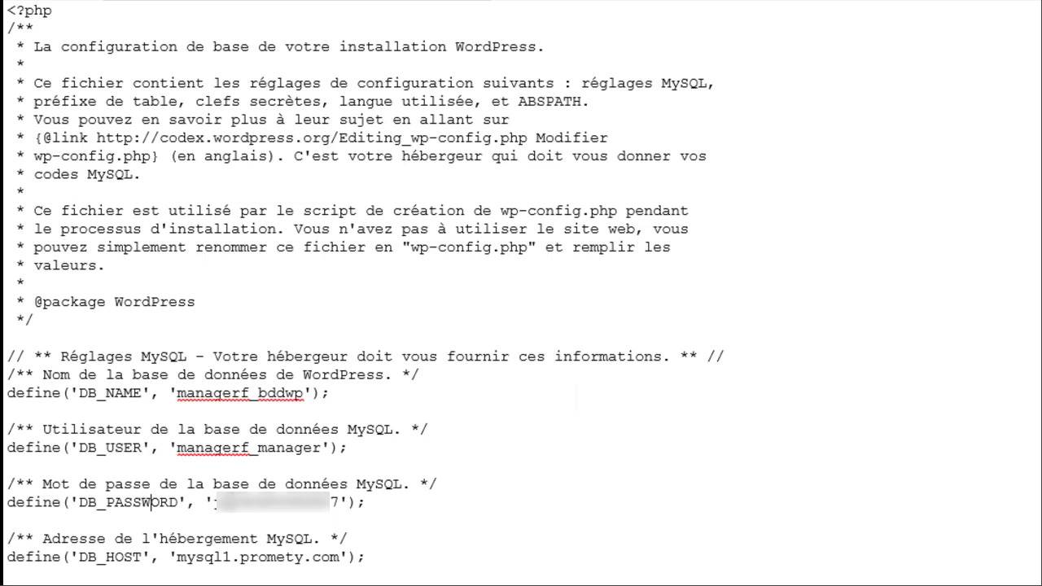
drag(214, 502, 348, 502)
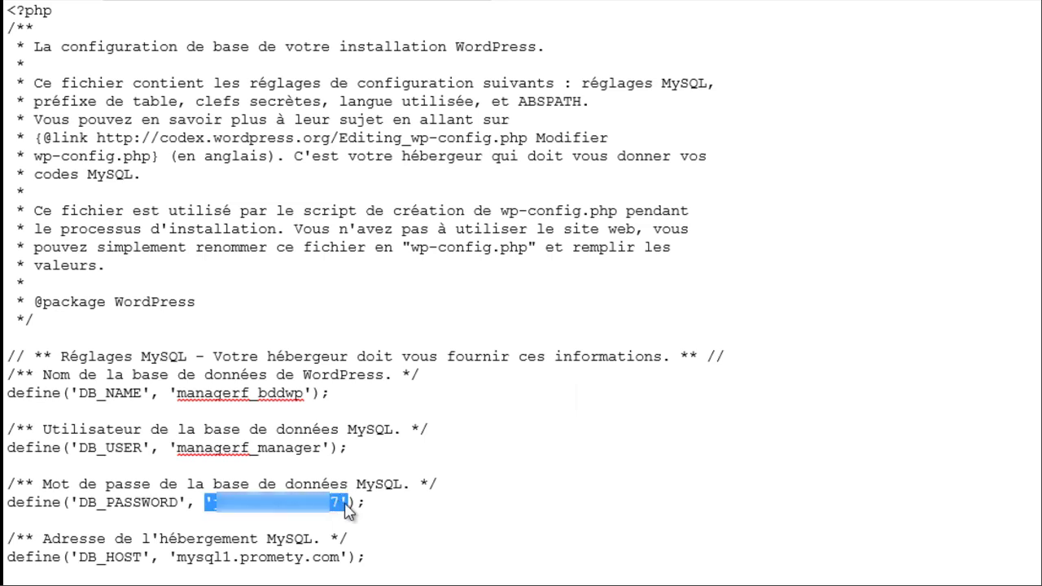
key(ctrl+v)
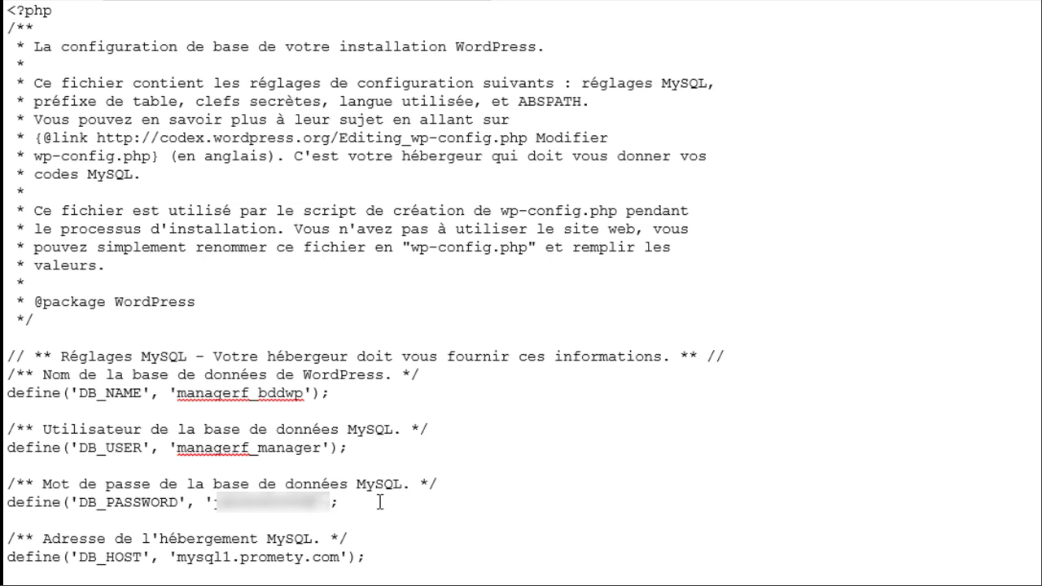
key(BackSpace)
key(BackSpace)
key(BackSpace)
key(BackSpace)
key(BackSpace)
key(BackSpace)
key(BackSpace)
key(BackSpace)
key(BackSpace)
key(BackSpace)
key(BackSpace)
key(BackSpace)
key(BackSpace)
key(BackSpace)
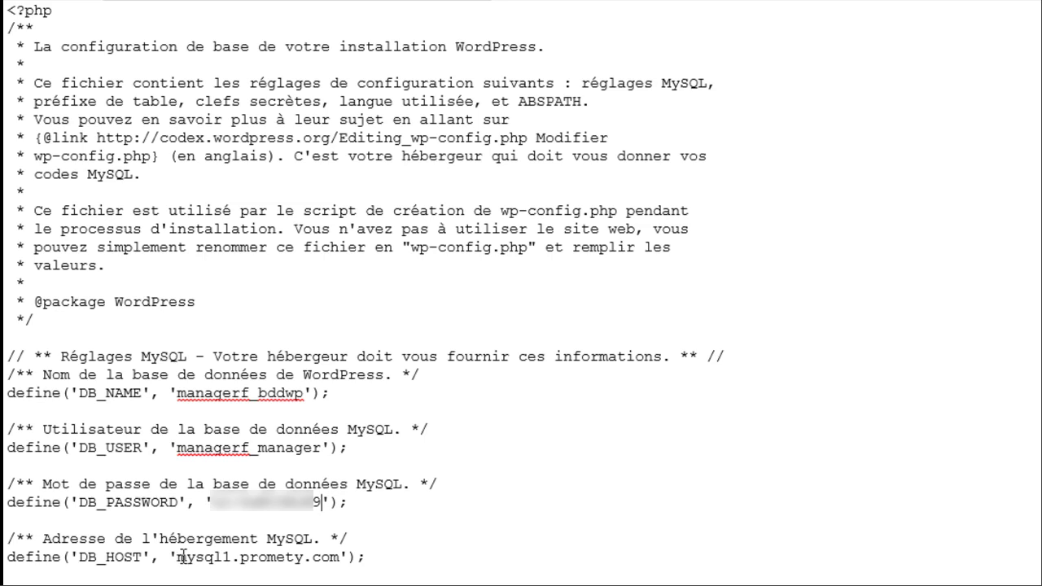
- Replace the database host mysql1.promety.com with localhost
click(179, 556)
key(Delete)
key(Delete)
key(Delete)
key(Delete)
key(Delete)
key(Delete)
key(Delete)
key(Delete)
key(Delete)
key(Delete)
key(Delete)
key(Delete)
key(Delete)
key(Delete)
key(Delete)
key(Delete)
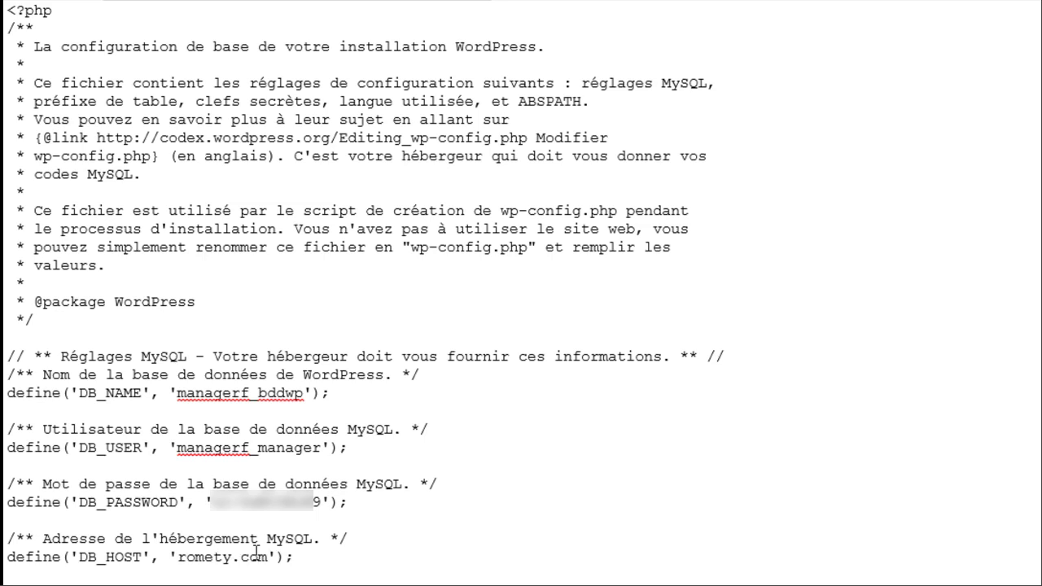
key(Delete)
key(Delete)
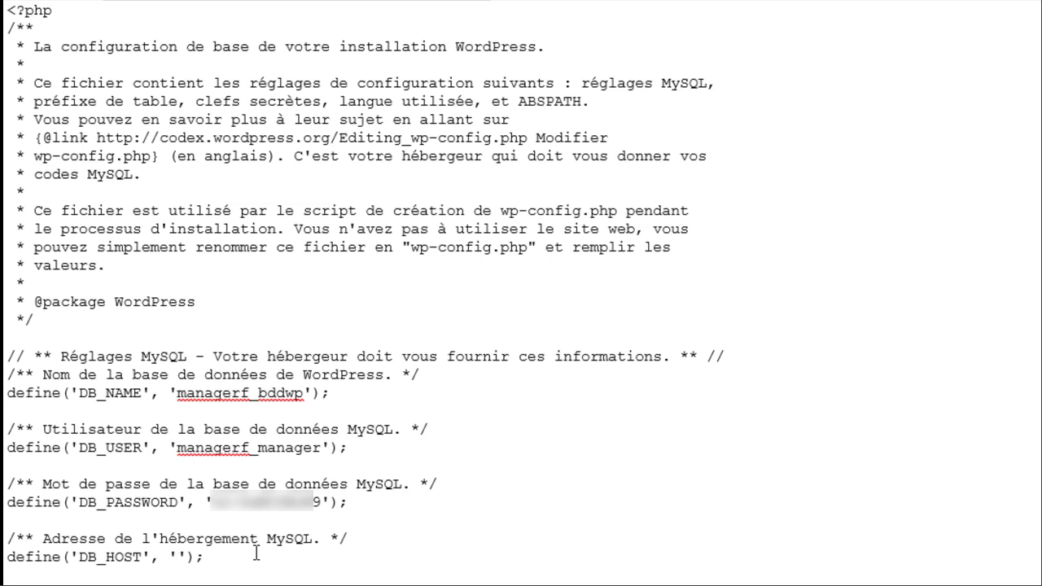
text(localhost)
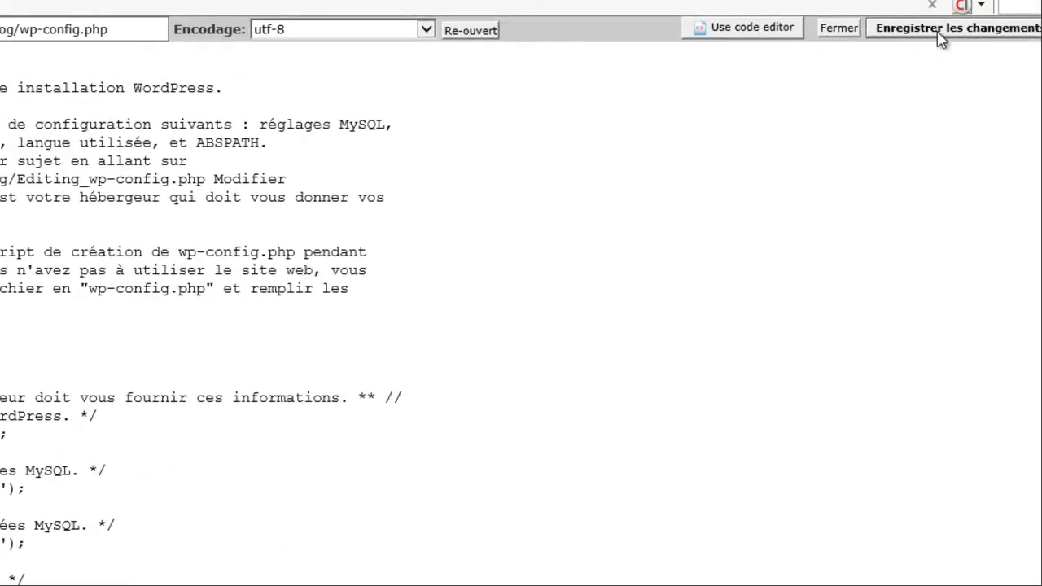
- Save wp-config.php with Enregistrer les changements, then close the editor and confirm Oui
click(940, 38)
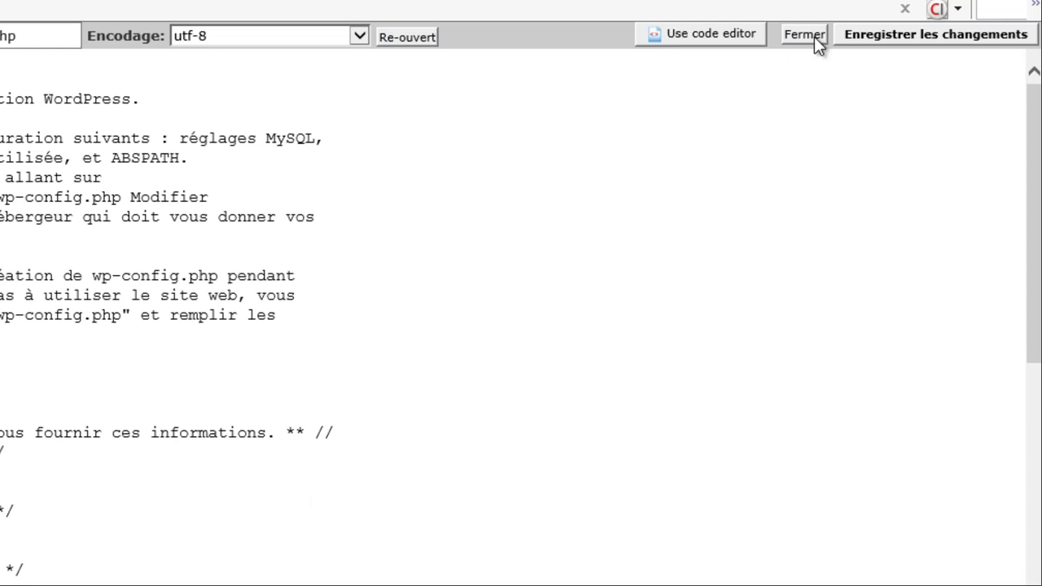
click(804, 35)
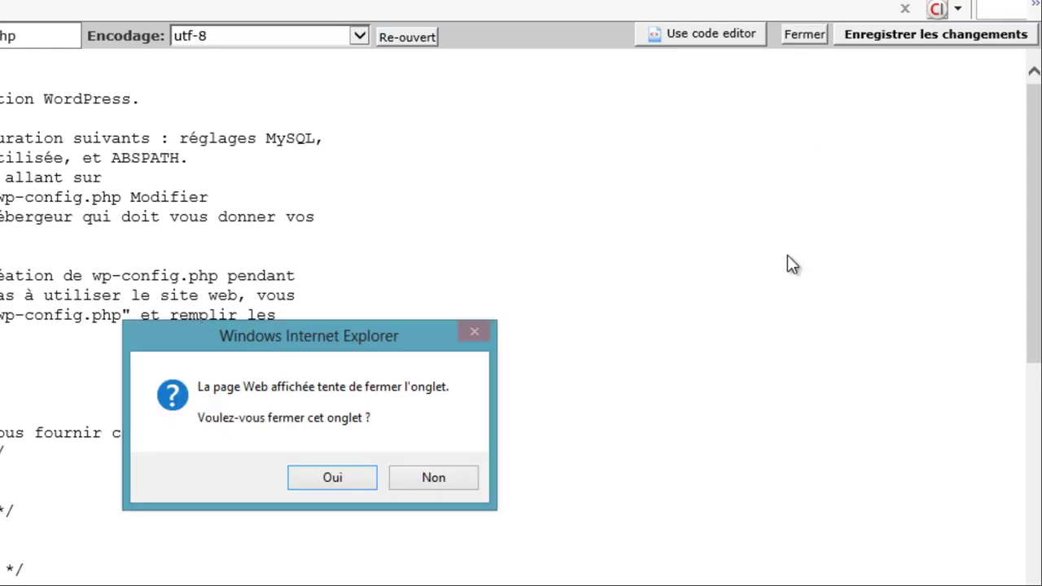
click(349, 484)
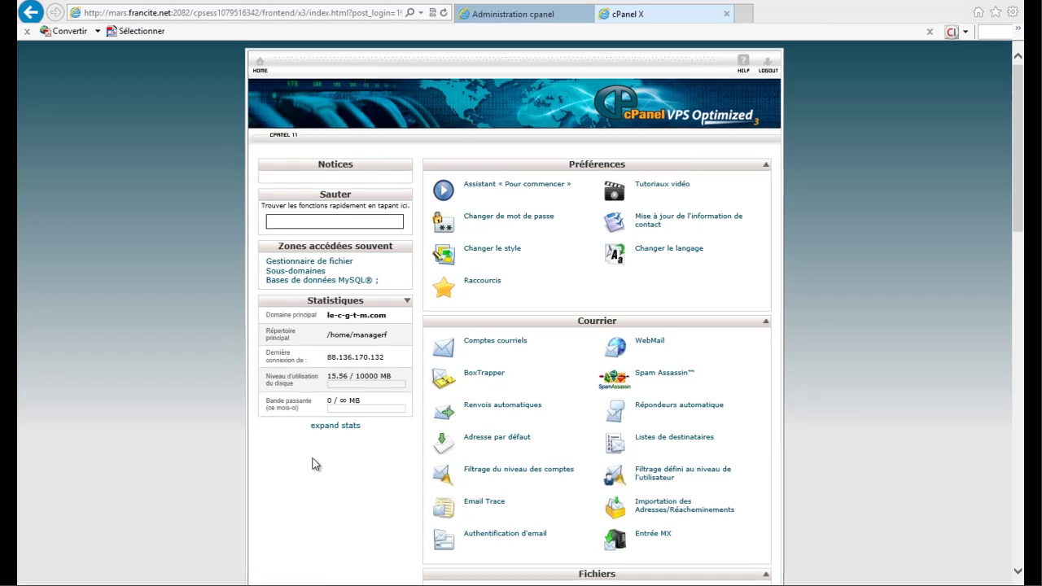
- Open the File Manager on Répertoire principal with Montrer les fichiers cachés ticked
scroll(342, 481, down, 3)
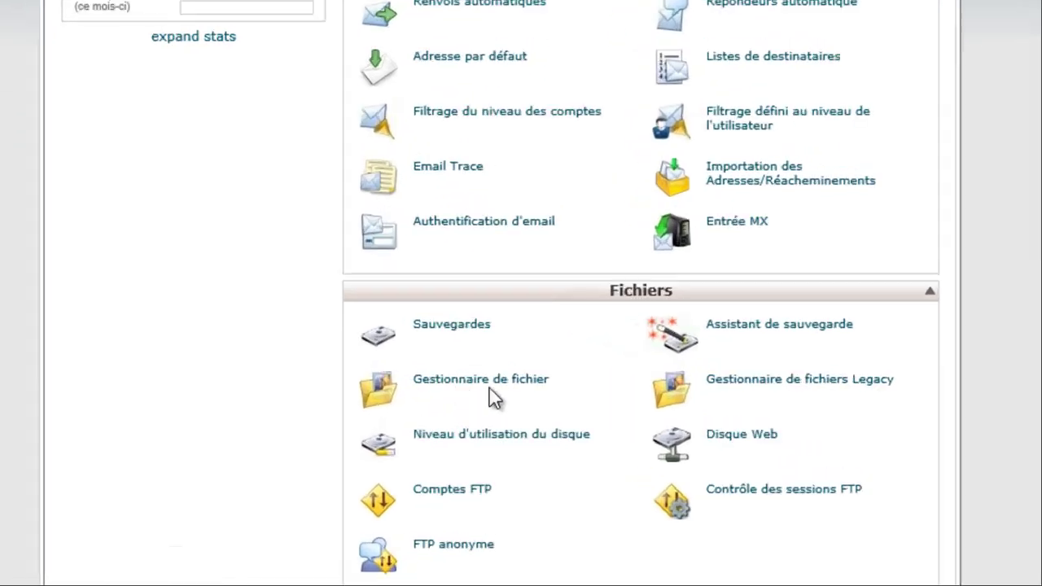
click(451, 387)
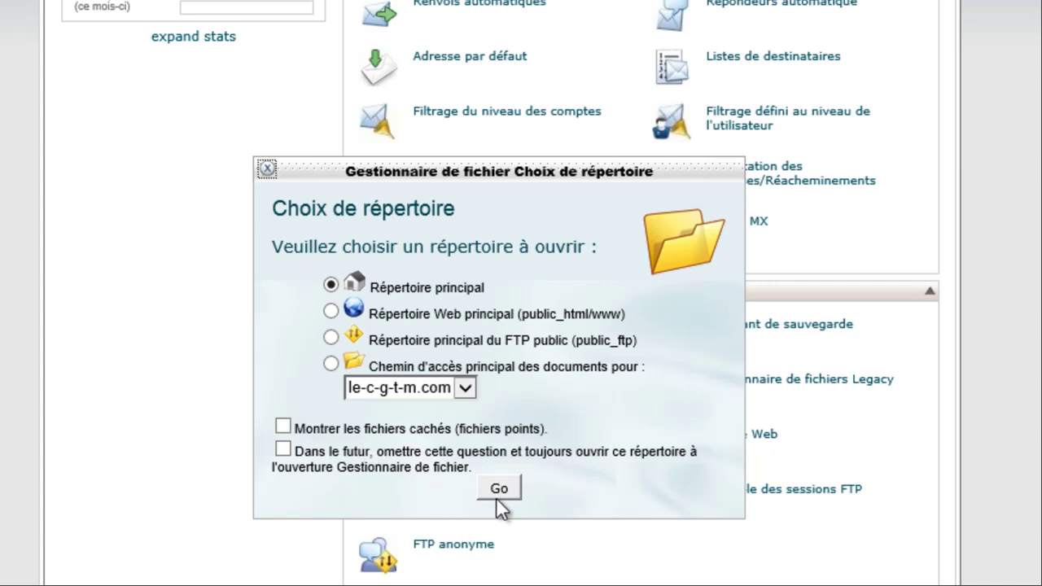
click(291, 424)
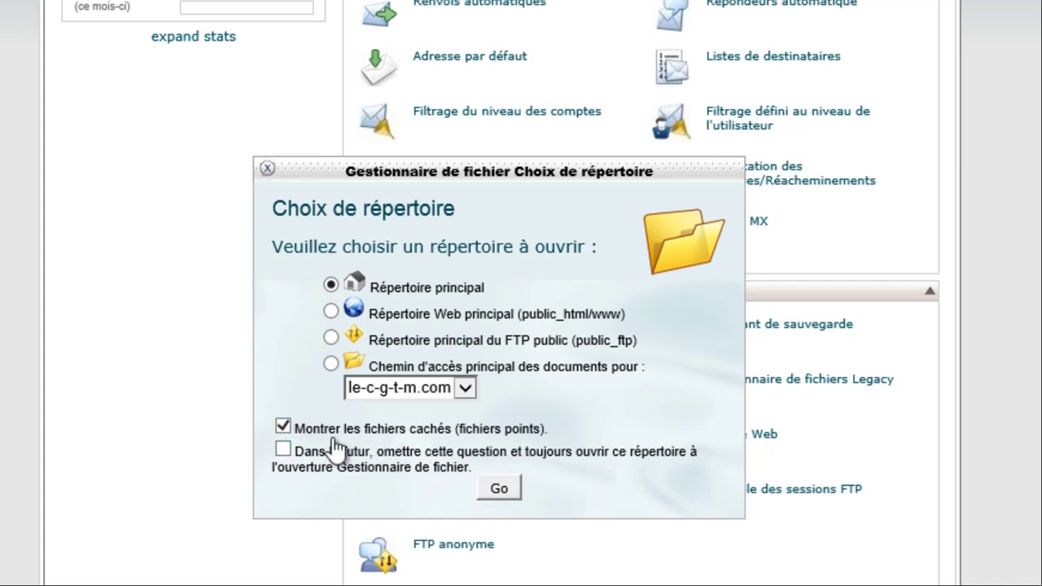
click(506, 491)
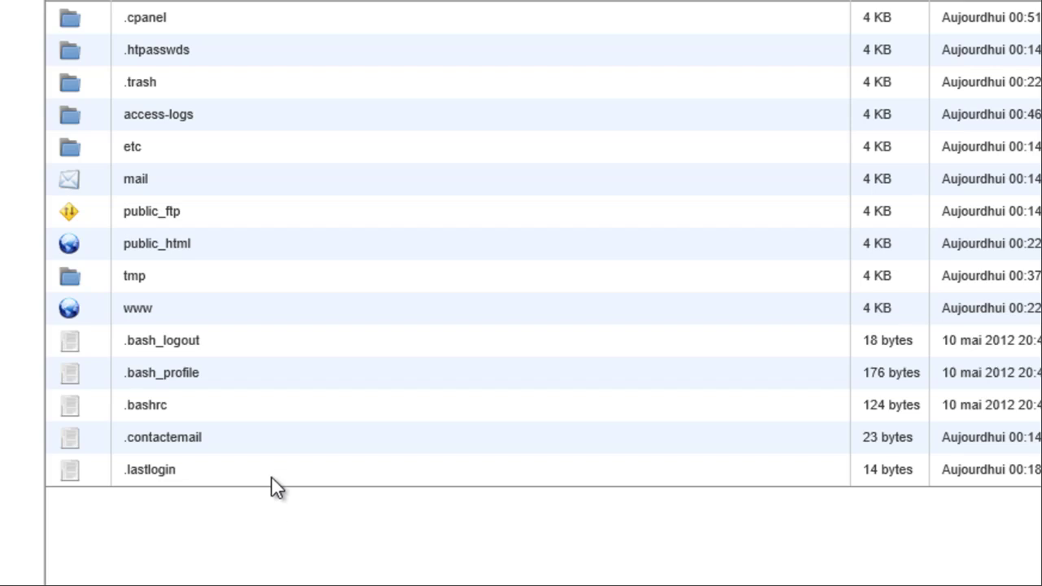
- Browse into www, then le-blog, and bring up the actions for its .htaccess file
click(69, 309)
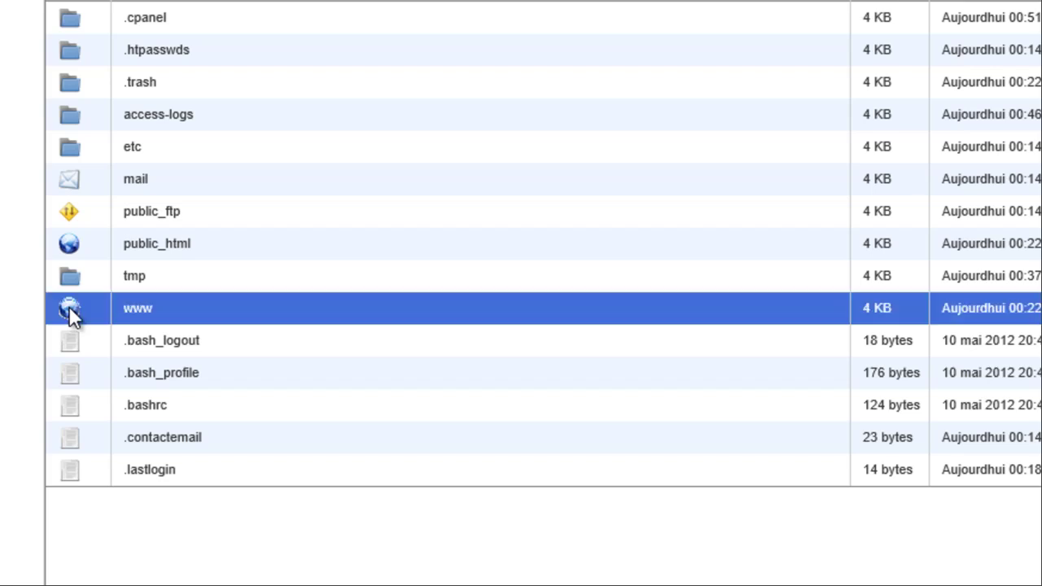
double_click(69, 308)
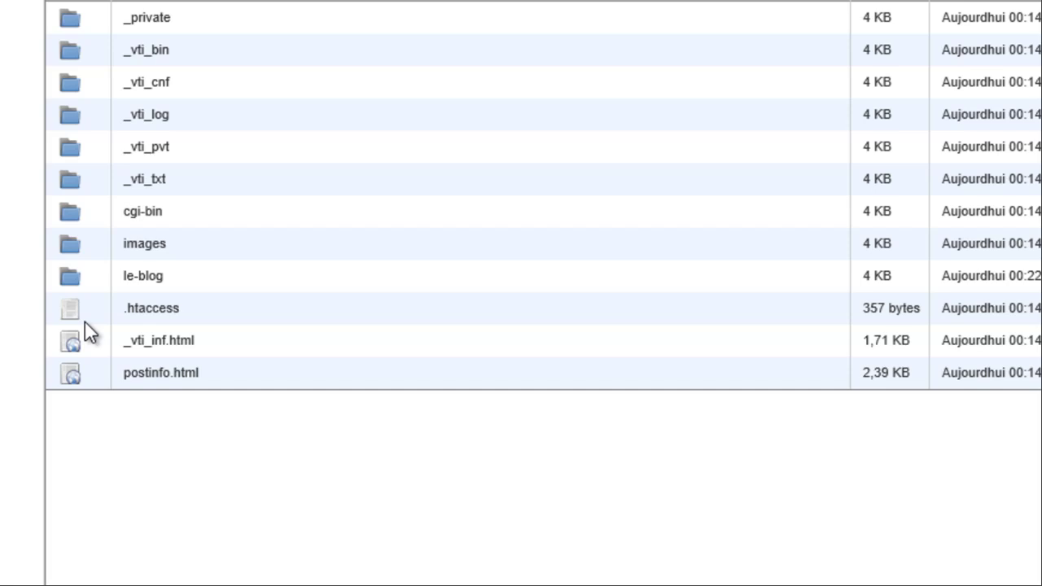
double_click(72, 280)
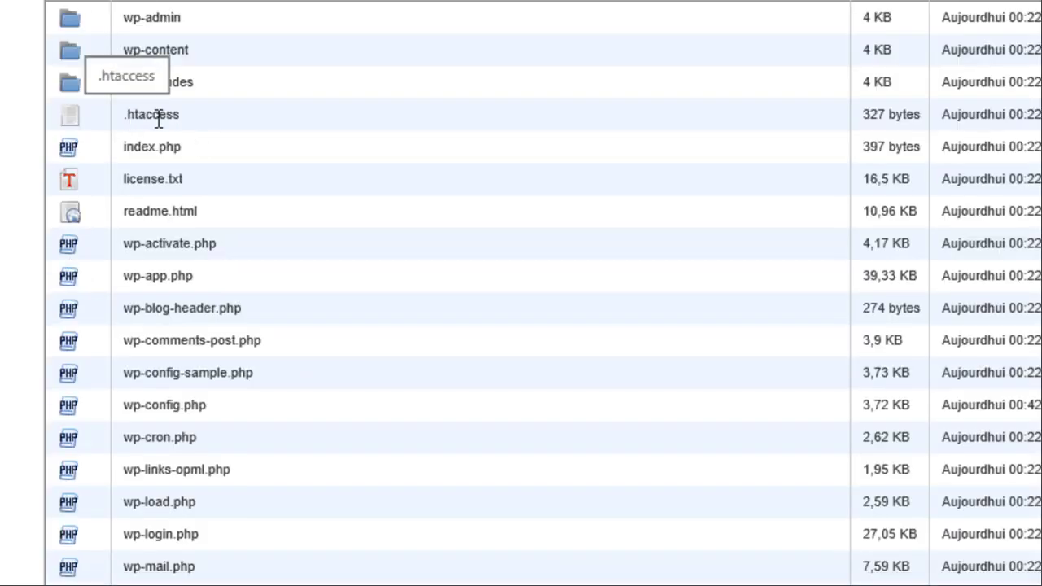
click(75, 117)
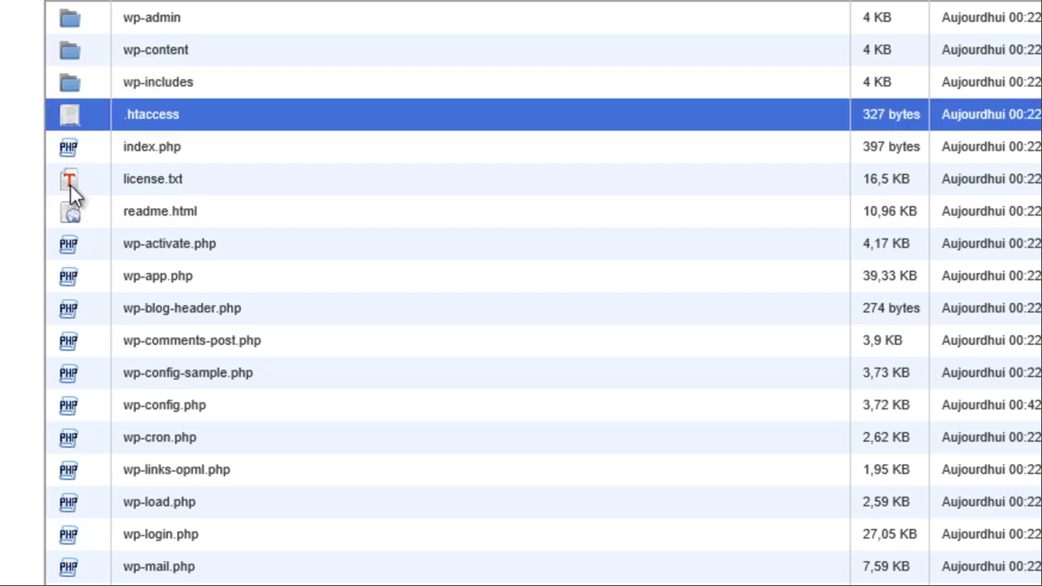
right_click(75, 121)
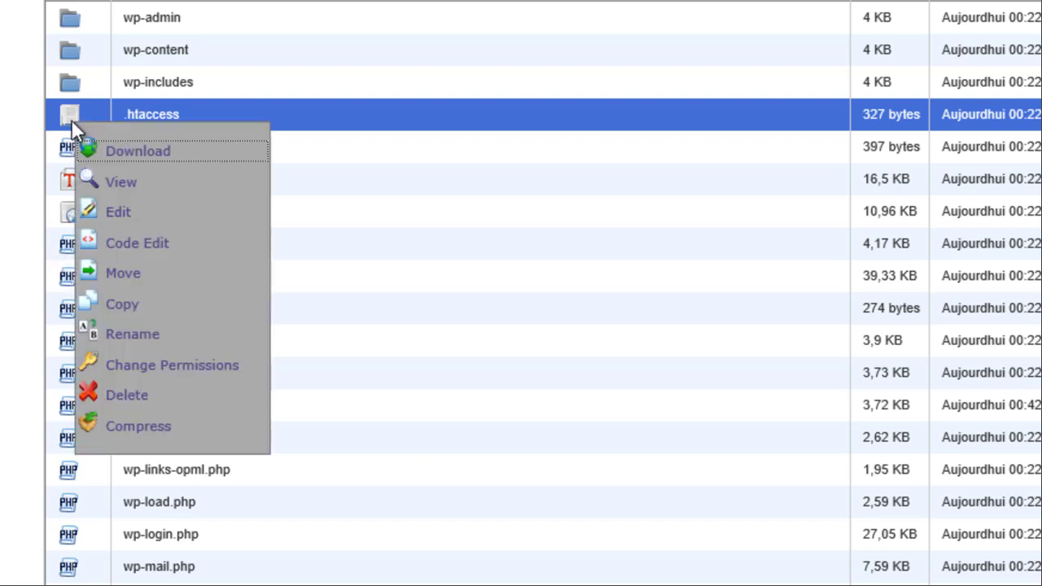
- Open /public_html/le-blog/.htaccess in the text editor with utf-8 encoding
click(123, 212)
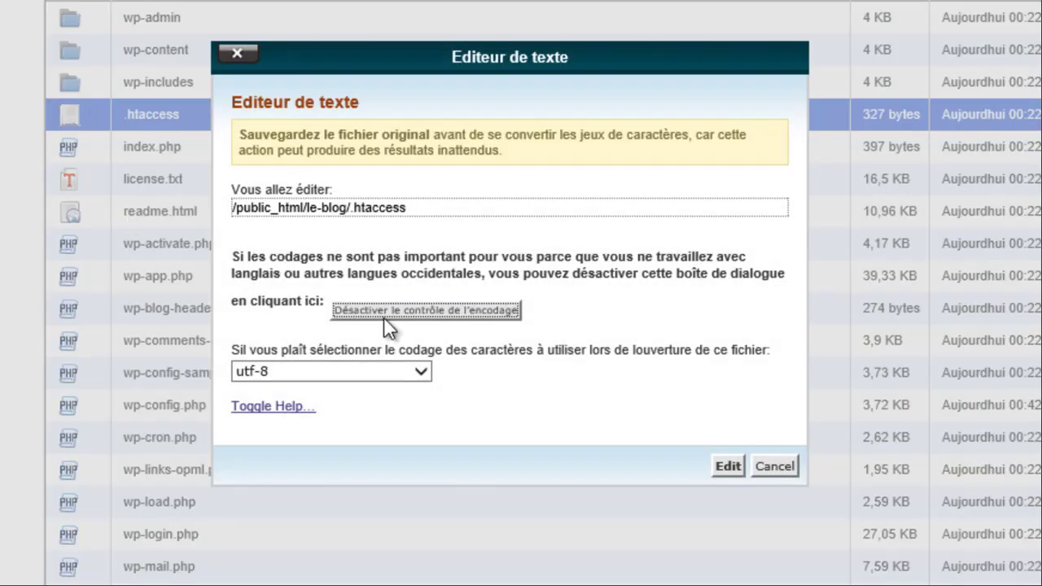
click(727, 466)
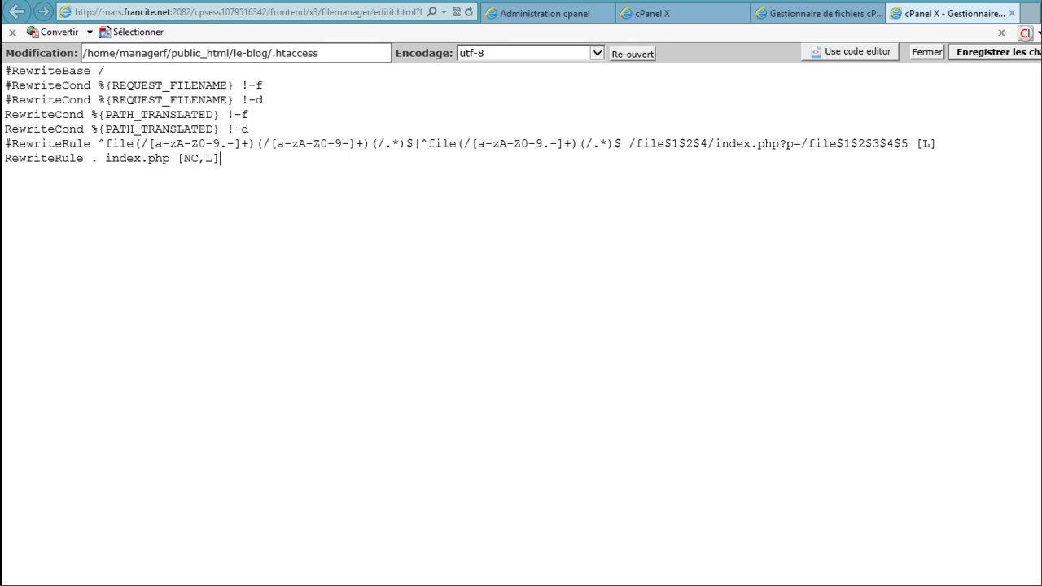
key(alt+Tab)
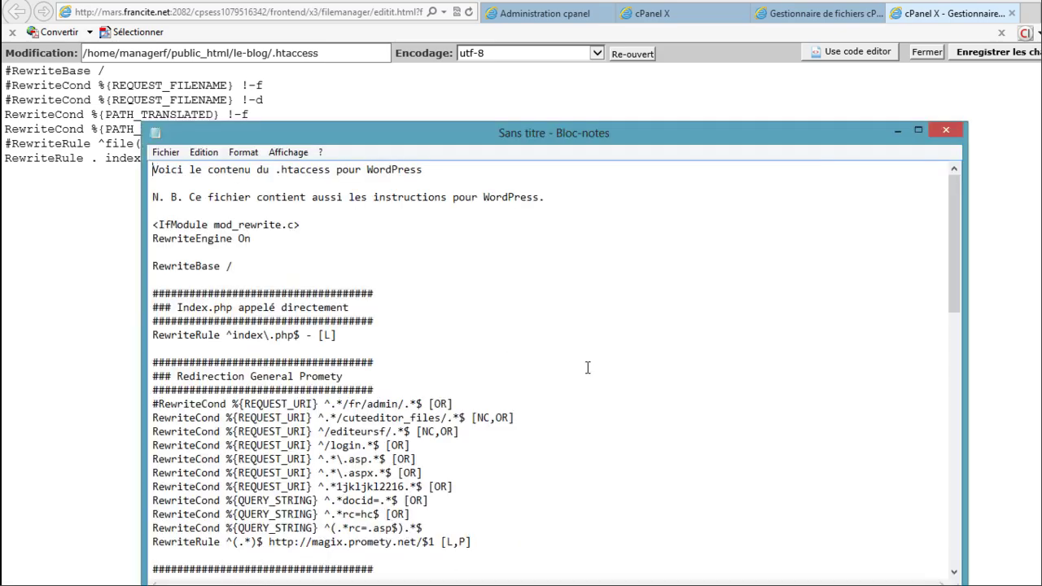
- In Notepad, select the rewrite block from <IfModule mod_rewrite.c> through </IfModule> for copying
scroll(588, 370, down, 4)
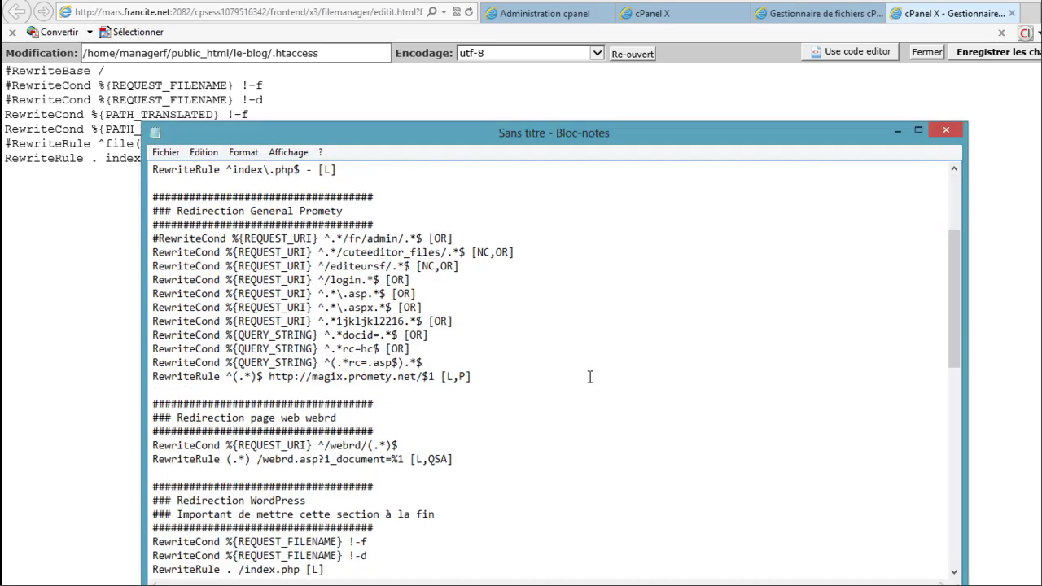
scroll(589, 376, down, 2)
scroll(588, 375, up, 6)
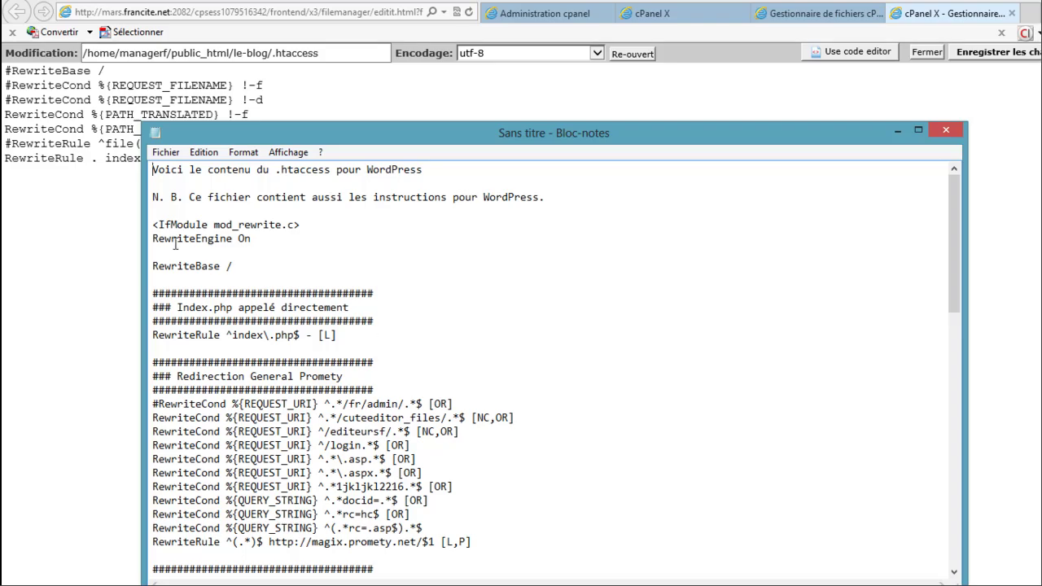
click(154, 223)
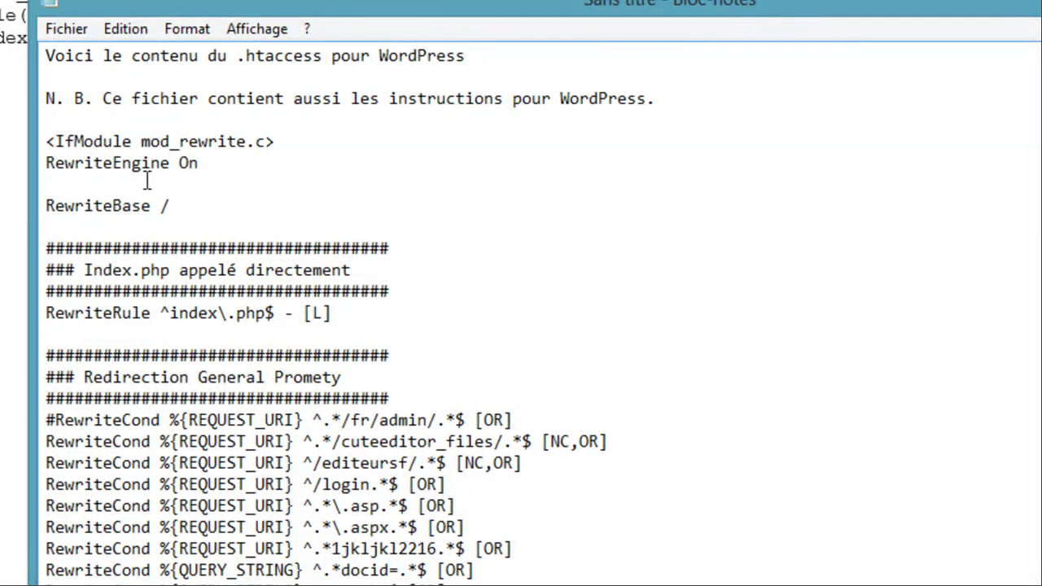
key(shift+Down)
key(shift+Down)
key(shift+Down)
key(shift+Down)
key(shift+Down)
key(shift+Down)
key(shift+Down)
key(shift+Down)
key(shift+Down)
key(shift+Down)
key(shift+Down)
key(shift+Down)
key(shift+Down)
key(shift+Down)
key(shift+Down)
key(shift+Down)
key(shift+Down)
key(shift+Down)
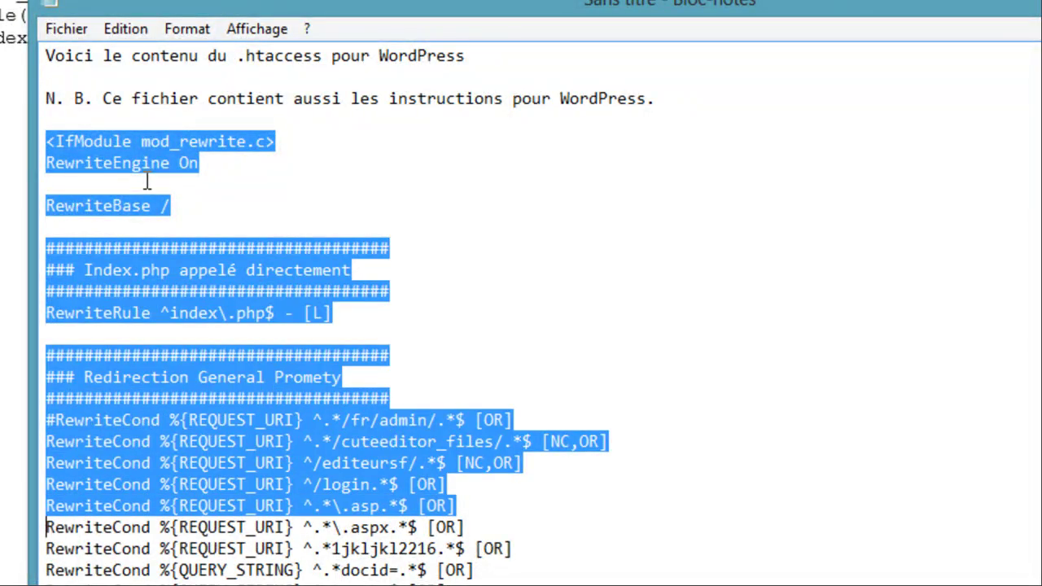
key(shift+Down)
key(ctrl+c)
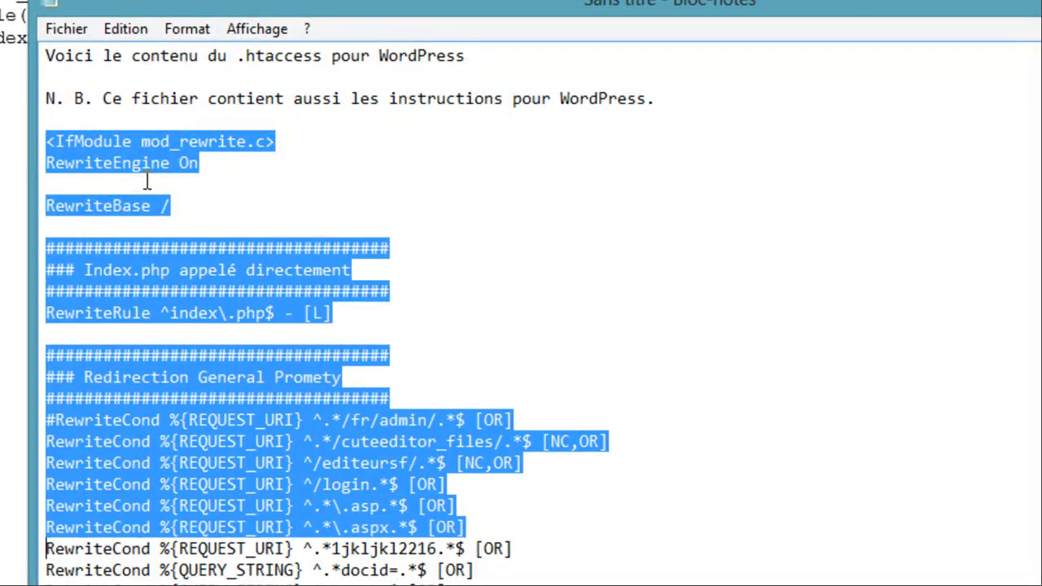
key(shift+Down)
key(shift+Down)
key(shift+Down)
key(shift+Down)
key(shift+Down)
key(shift+Down)
key(shift+Down)
key(shift+Down)
key(shift+Down)
key(shift+Down)
key(shift+Down)
key(shift+Down)
key(shift+Down)
key(shift+Down)
key(shift+Down)
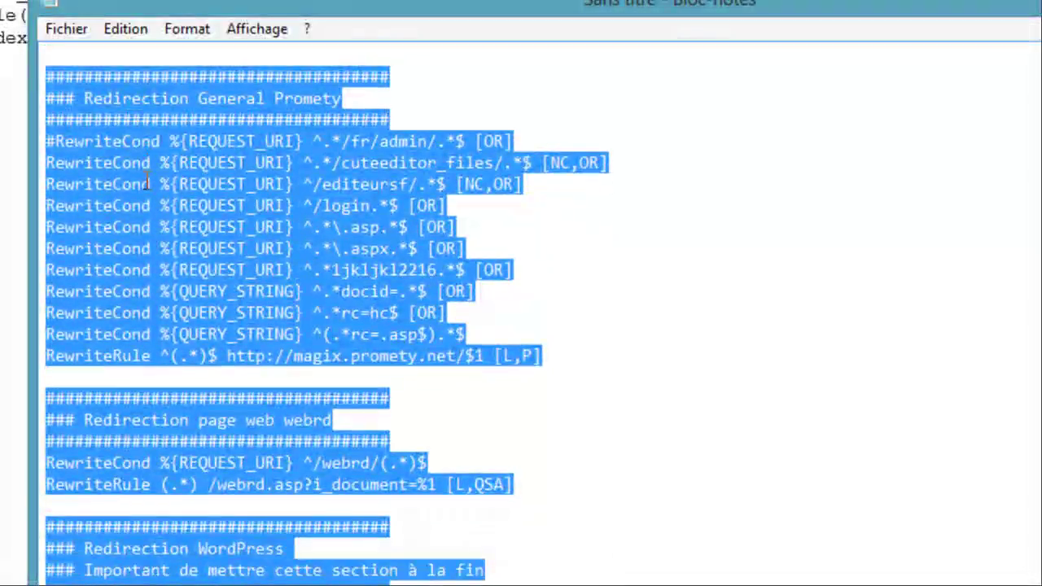
key(shift+Down)
key(shift+Down)
key(shift+Down)
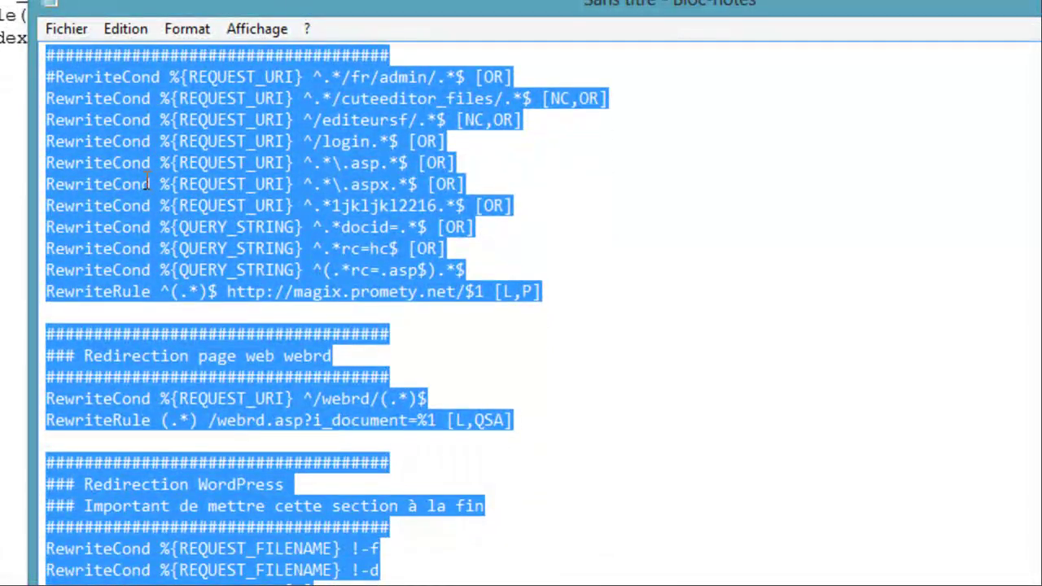
key(shift+Down)
key(shift+Down)
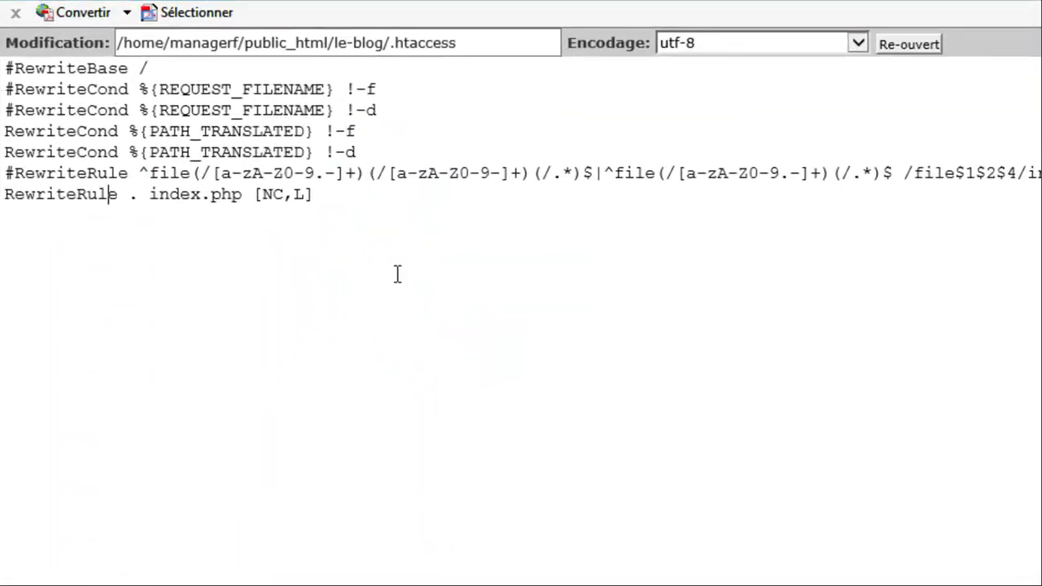
- Replace the le-blog .htaccess text with the copied WordPress rules, save, and close the editor tab
key(ctrl+a)
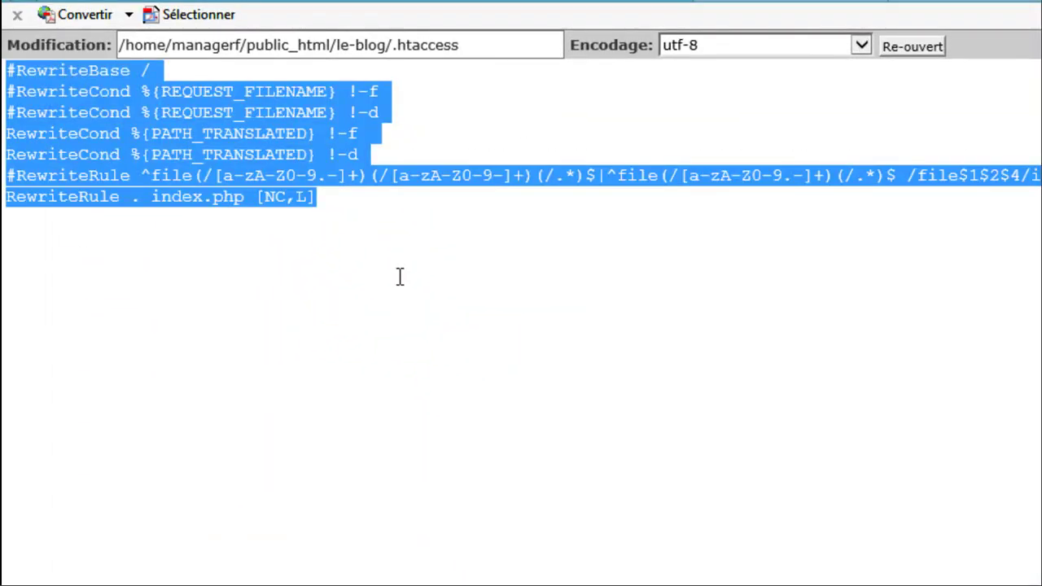
key(ctrl+v)
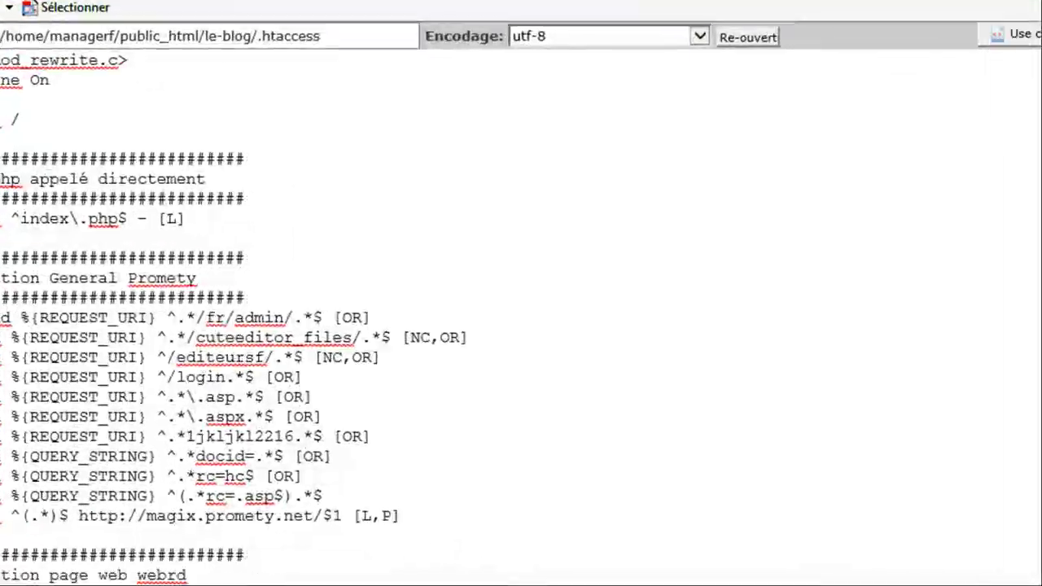
click(949, 25)
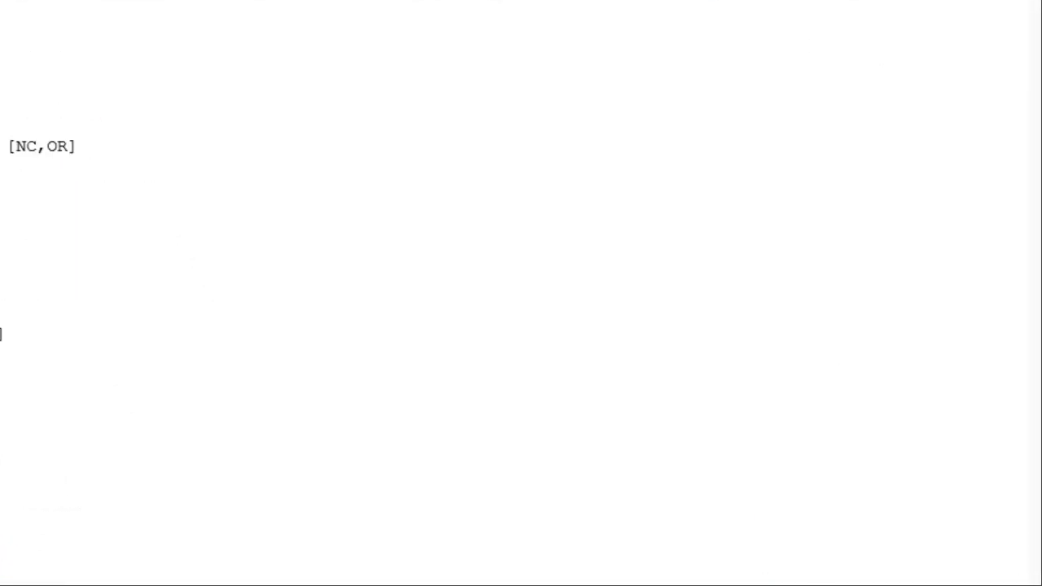
click(785, 19)
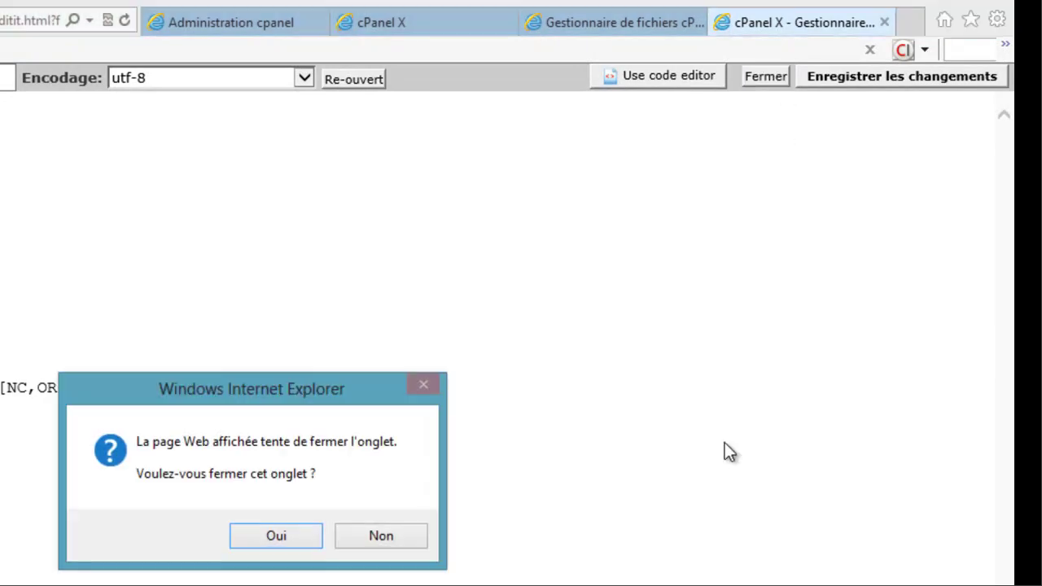
click(272, 542)
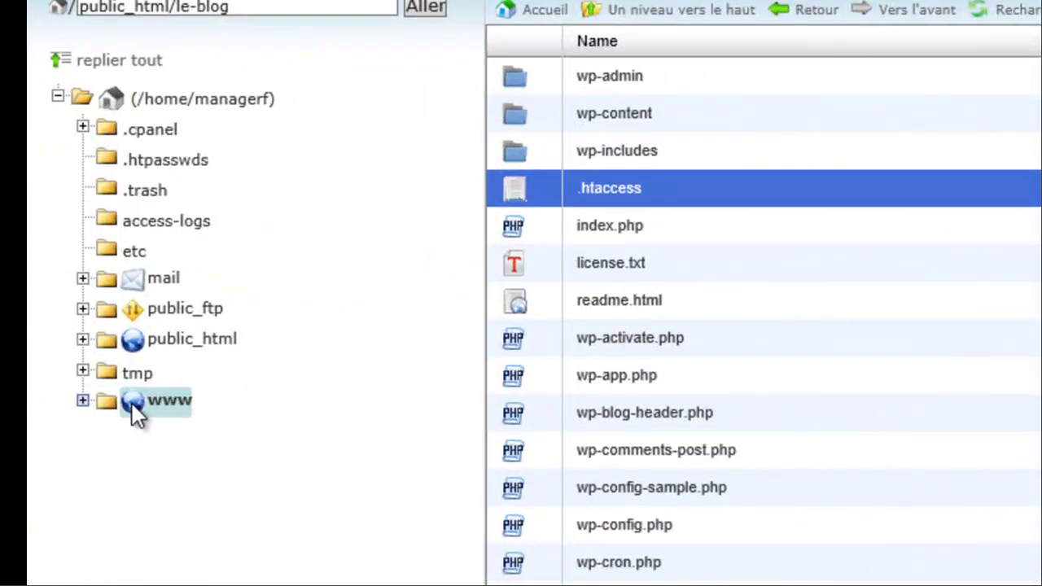
- Open the root .htaccess in www (public_html) in the text editor
click(132, 403)
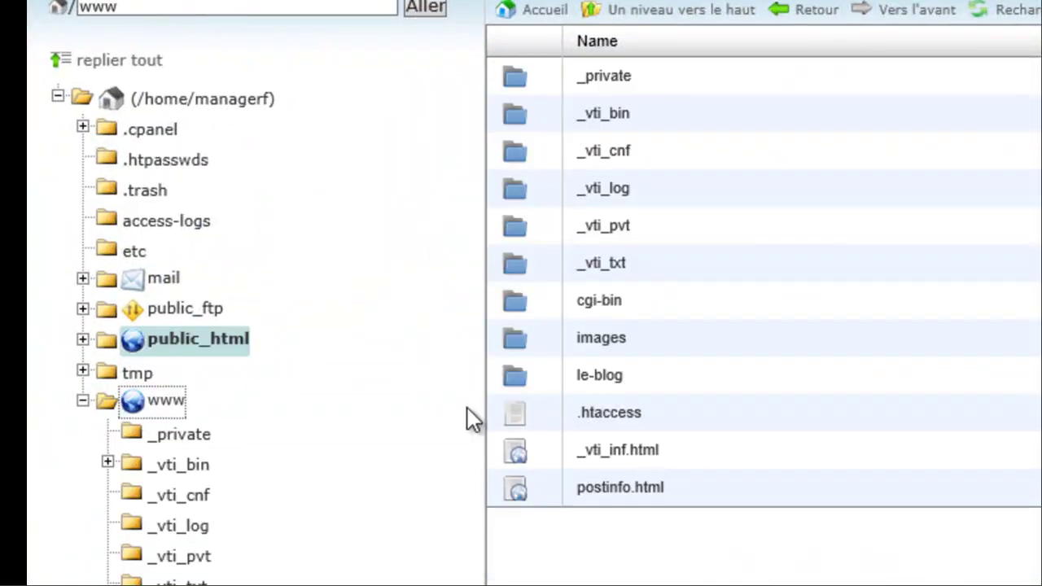
right_click(521, 431)
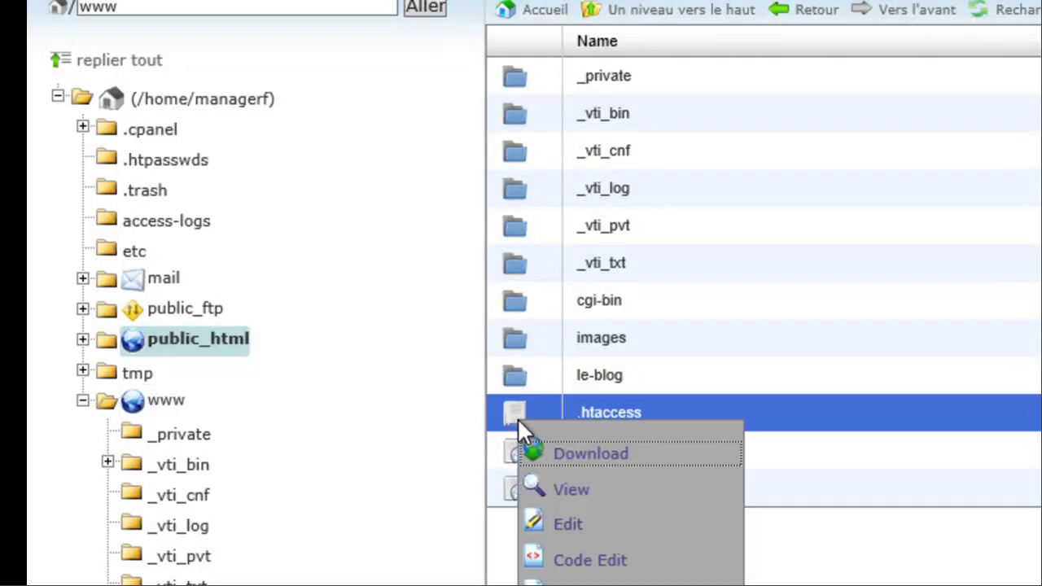
click(573, 523)
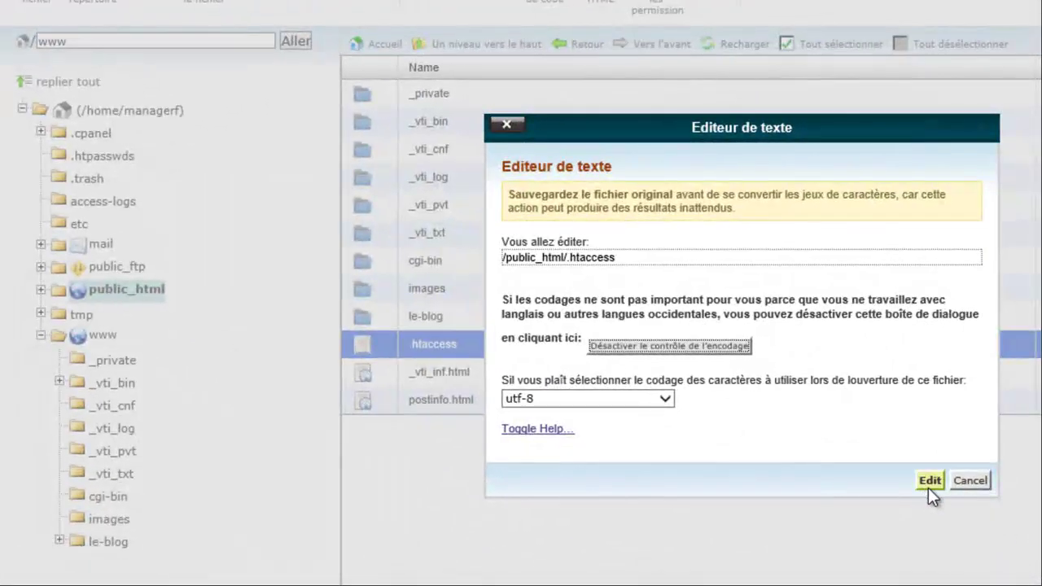
click(931, 481)
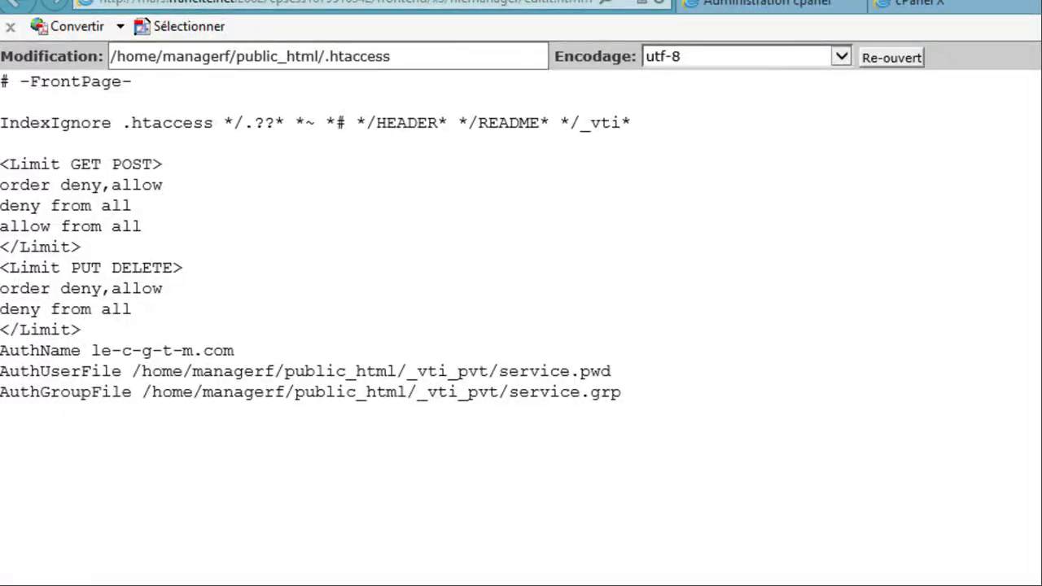
- In the prepared rules text, select the <IfModule mod_rewrite.c> block through the closing </IfModule>
key(alt+Tab)
scroll(756, 582, down, 7)
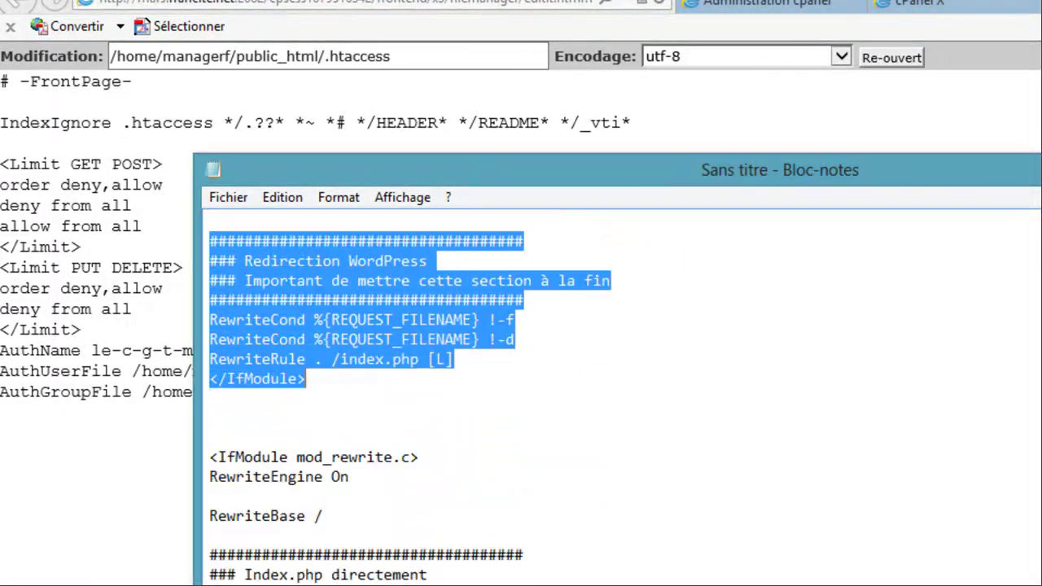
scroll(732, 574, down, 1)
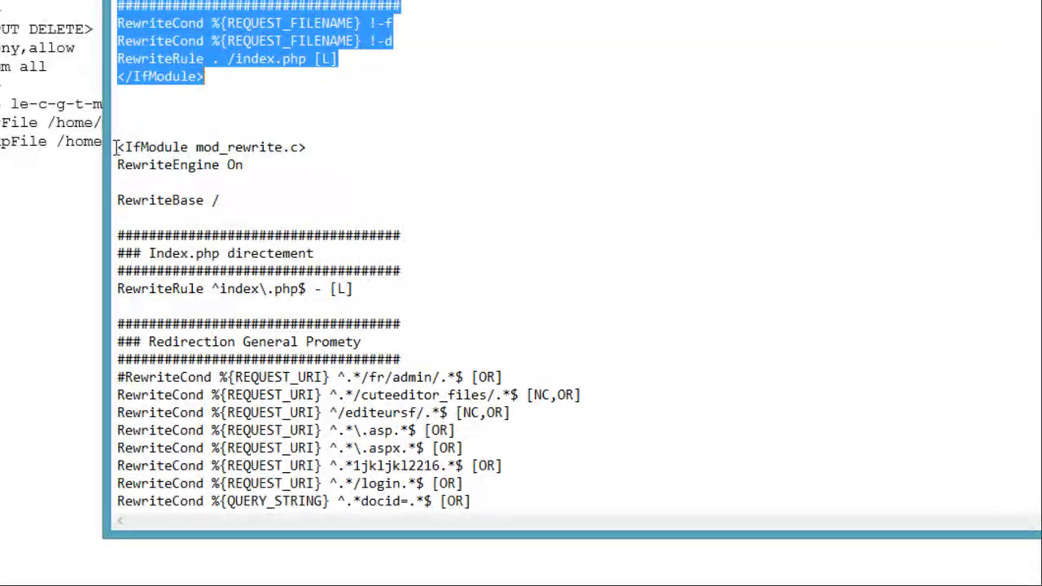
click(115, 149)
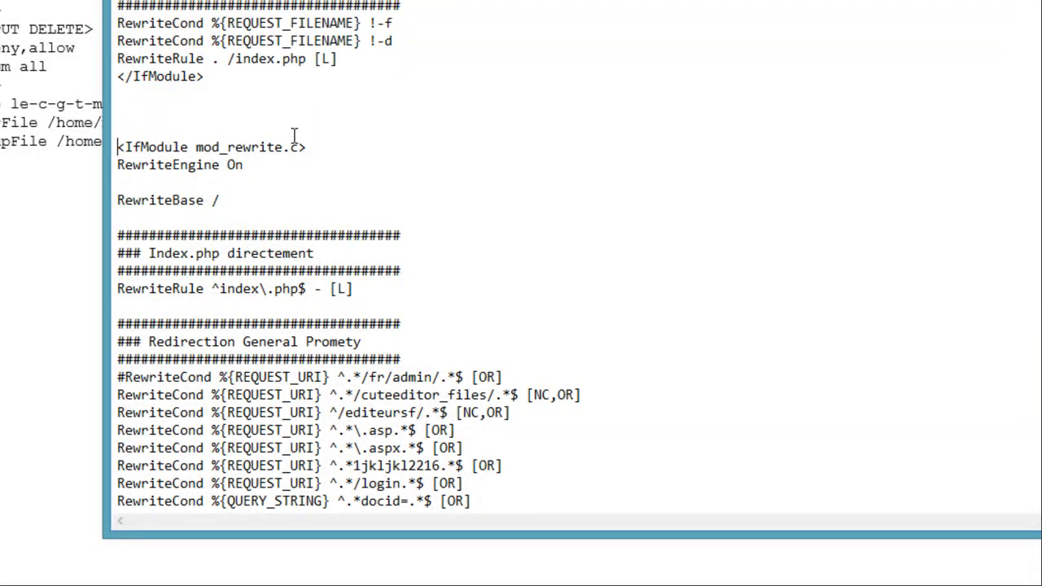
key(shift+Down)
key(shift+Down)
key(shift+Down)
key(shift+Down)
key(shift+Down)
key(shift+Down)
key(shift+Down)
key(shift+Down)
key(shift+Down)
key(shift+Down)
key(shift+Down)
key(shift+Down)
key(shift+Down)
key(shift+Down)
key(shift+Down)
key(shift+Down)
key(shift+Down)
key(shift+Down)
key(shift+Down)
key(shift+Down)
key(ctrl+c)
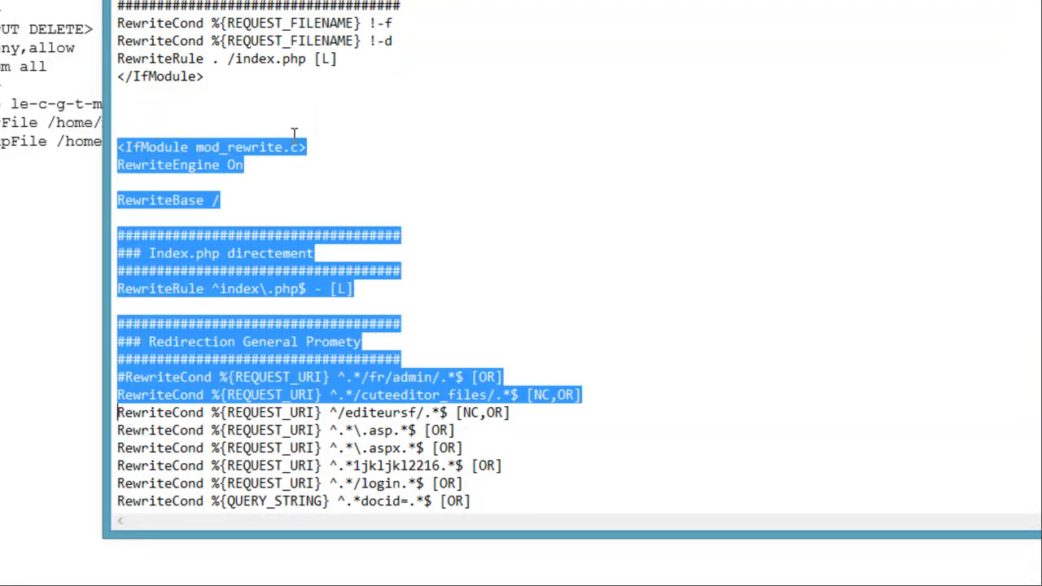
key(shift+Down)
key(shift+Down)
key(shift+Down)
key(shift+Down)
key(shift+Down)
key(shift+Down)
key(shift+Down)
key(shift+Down)
key(shift+Down)
key(shift+Down)
key(shift+Down)
key(shift+Down)
key(shift+Down)
key(shift+Down)
key(shift+Down)
key(shift+Down)
key(shift+Down)
key(shift+Down)
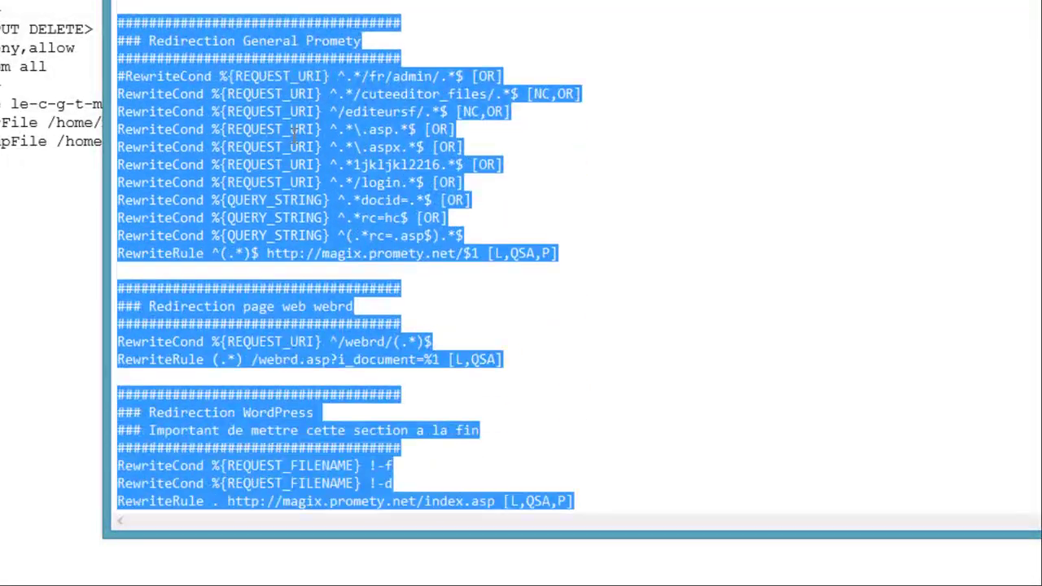
key(shift+Right)
key(shift+Right)
key(shift+Right)
key(shift+Right)
key(shift+Right)
key(shift+Right)
key(shift+Right)
key(shift+Right)
key(shift+Right)
key(shift+Right)
key(shift+Right)
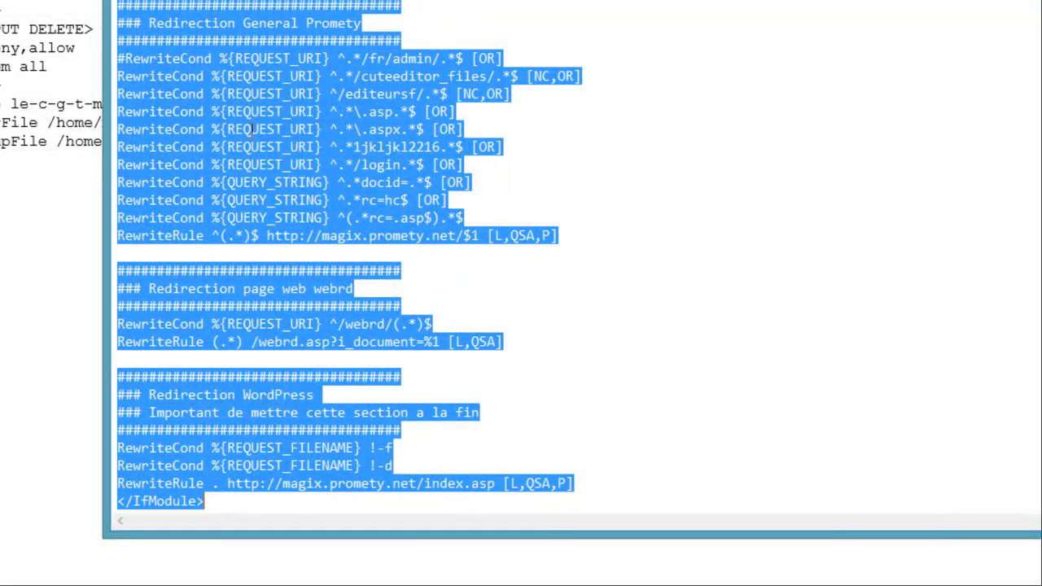
key(Delete)
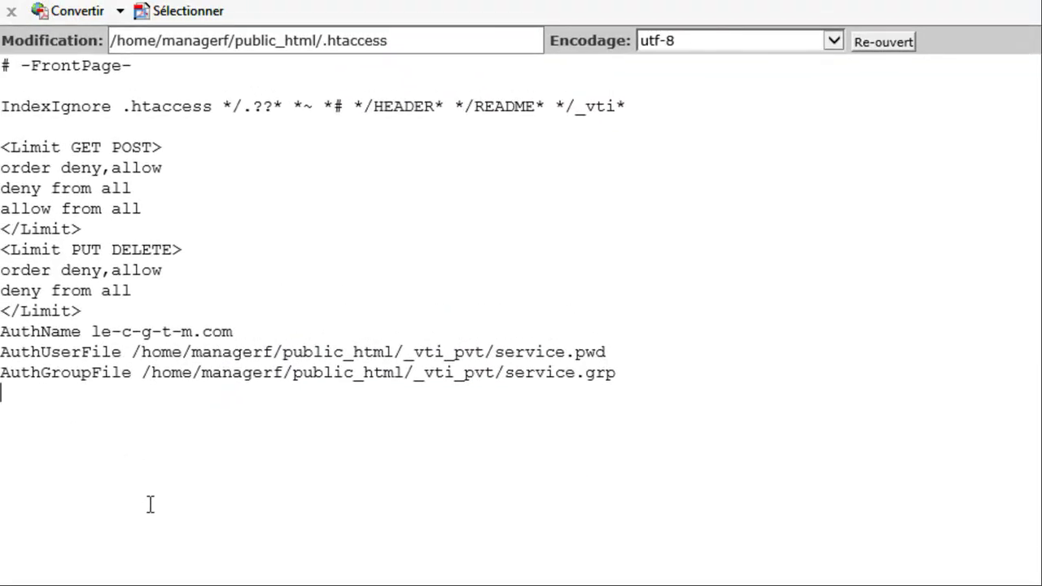
- Replace the root .htaccess text with the copied rules, save it, and close the editor tab
key(ctrl+a)
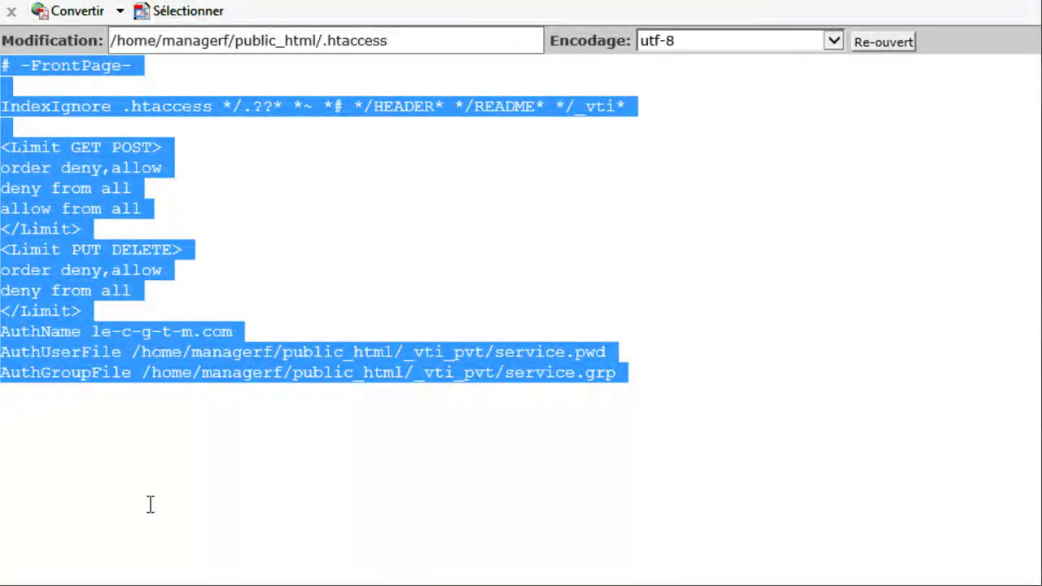
key(ctrl+v)
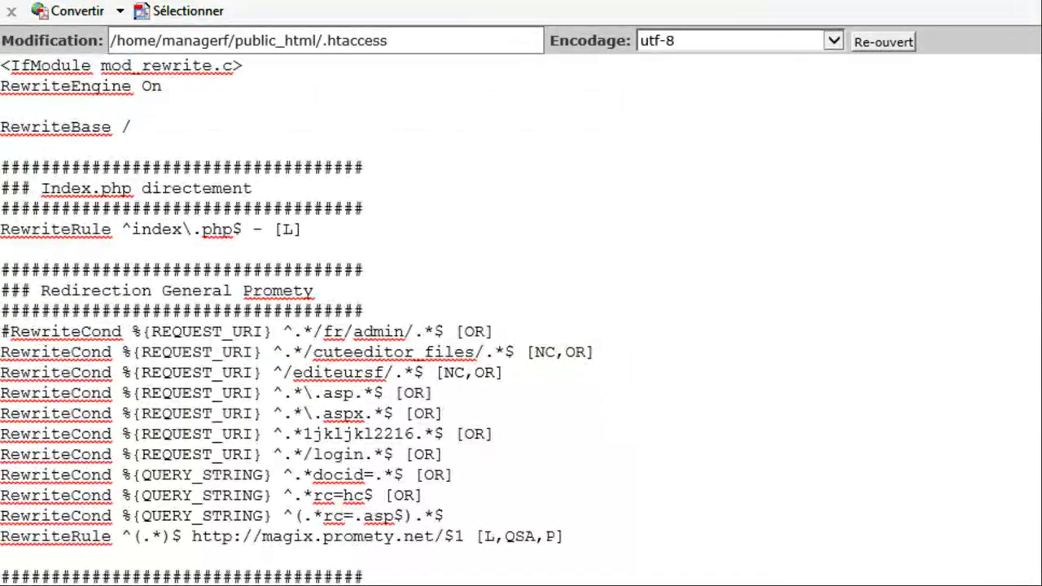
click(826, 80)
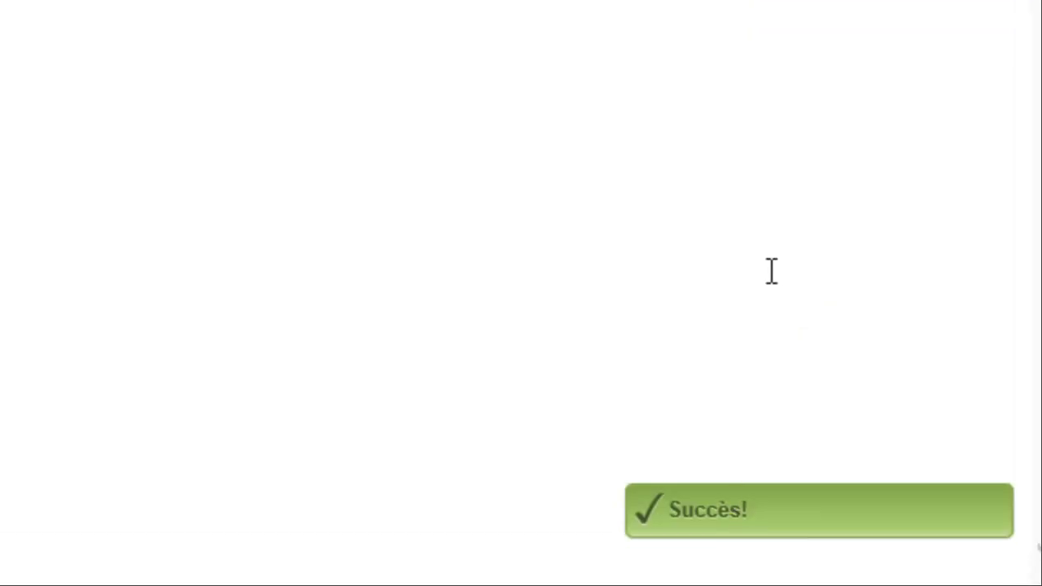
click(706, 69)
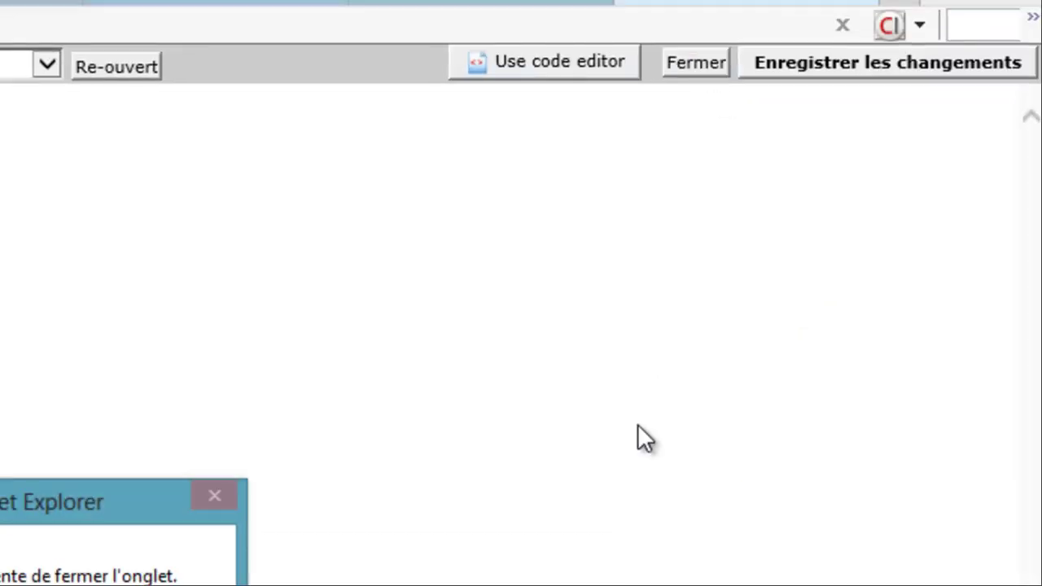
click(314, 497)
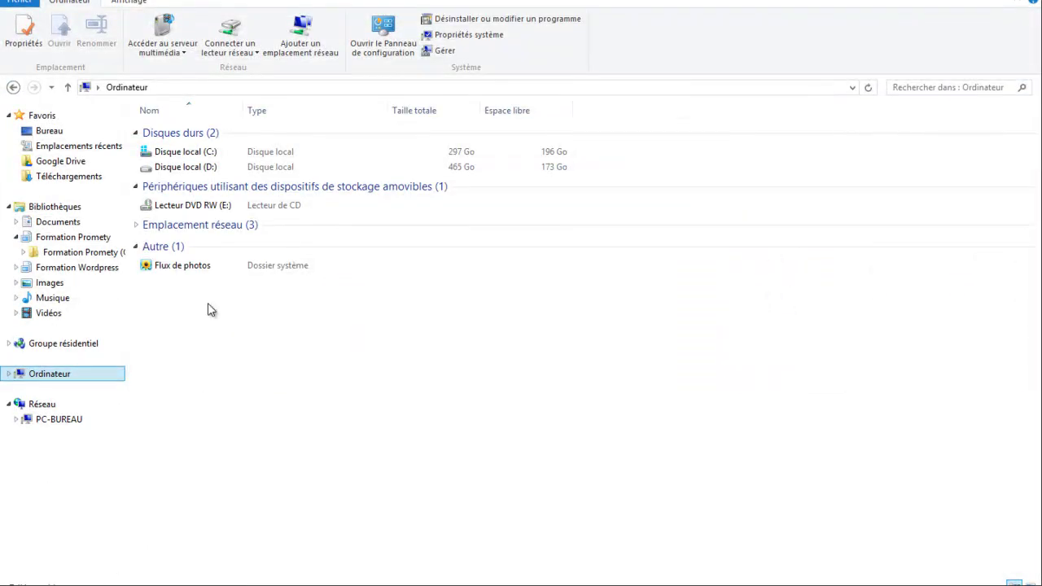
- Browse to the C:\Windows\System32\Drivers\etc folder
click(209, 154)
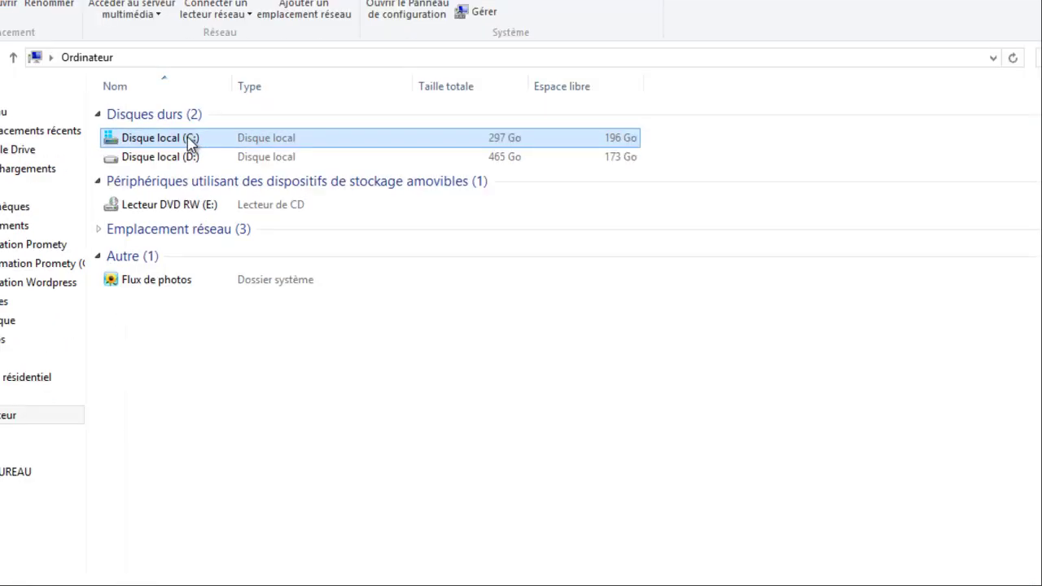
double_click(209, 153)
click(208, 163)
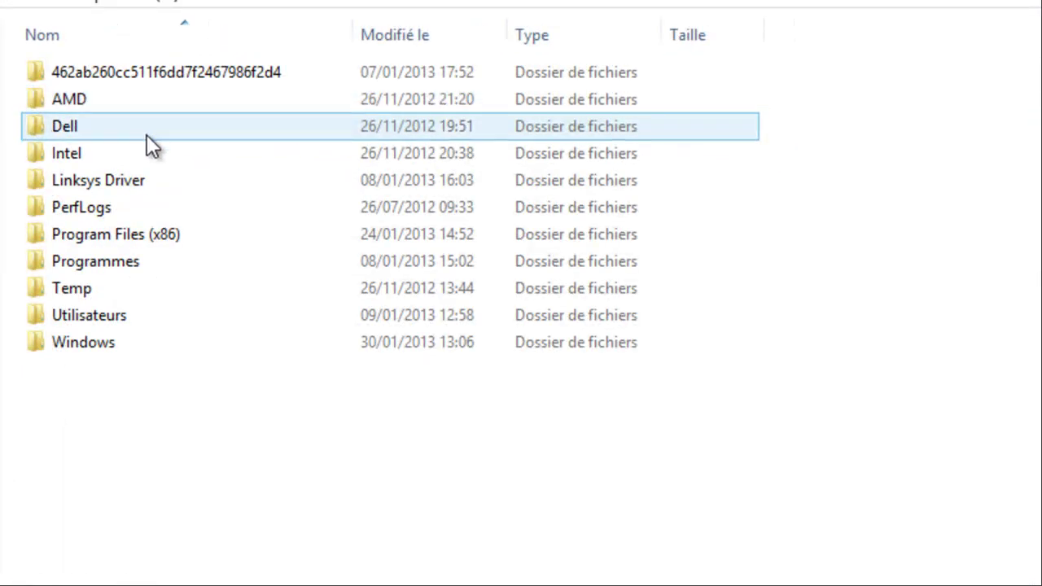
click(109, 353)
double_click(109, 353)
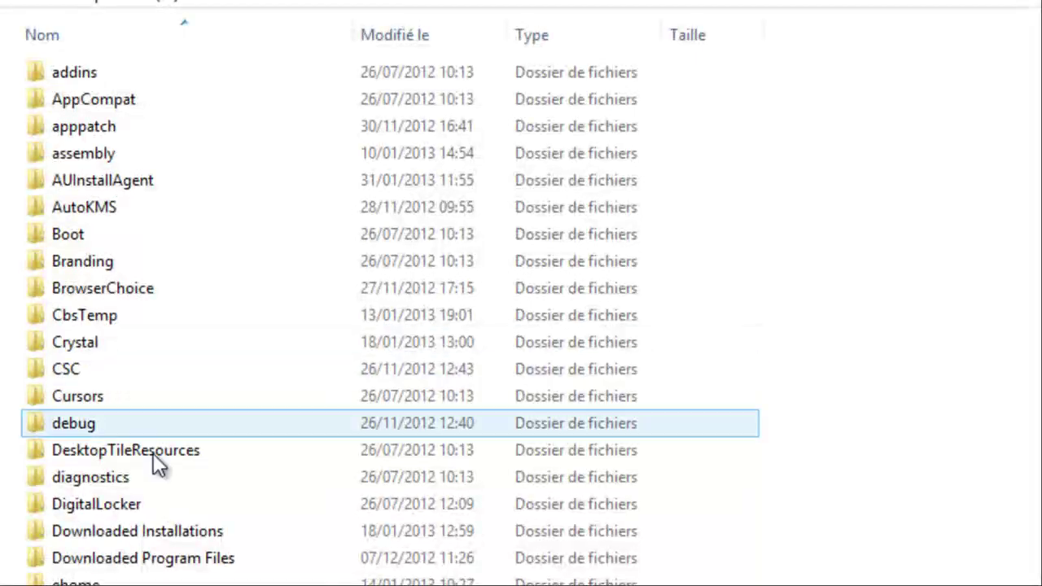
scroll(158, 570, down, 4)
scroll(158, 570, down, 5)
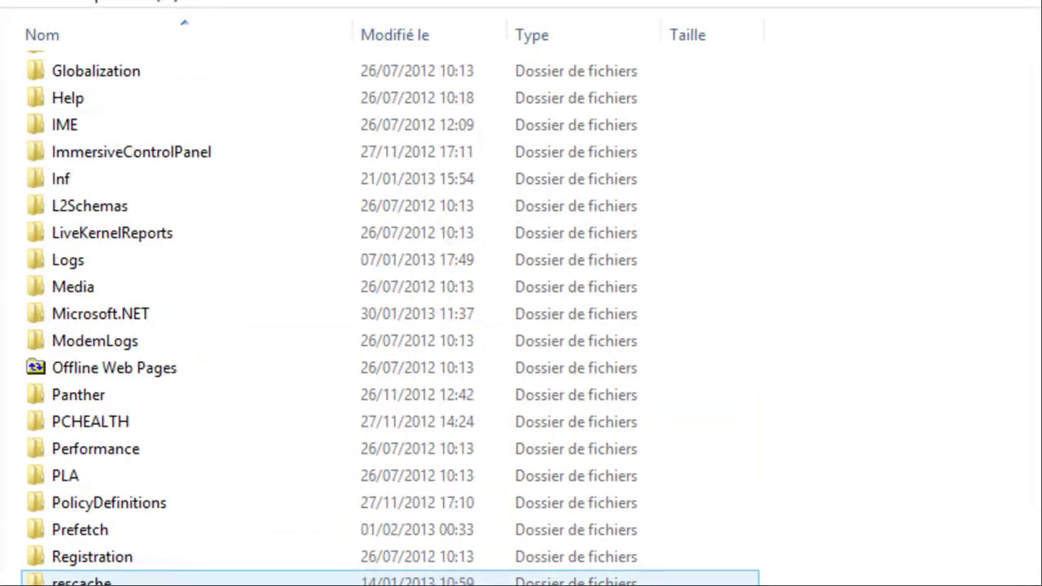
double_click(160, 562)
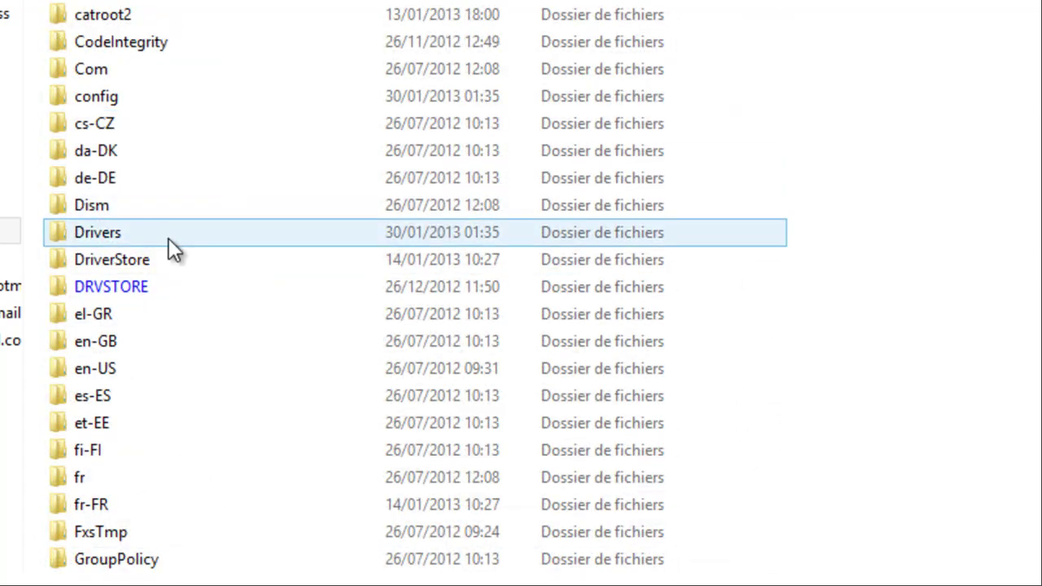
double_click(162, 235)
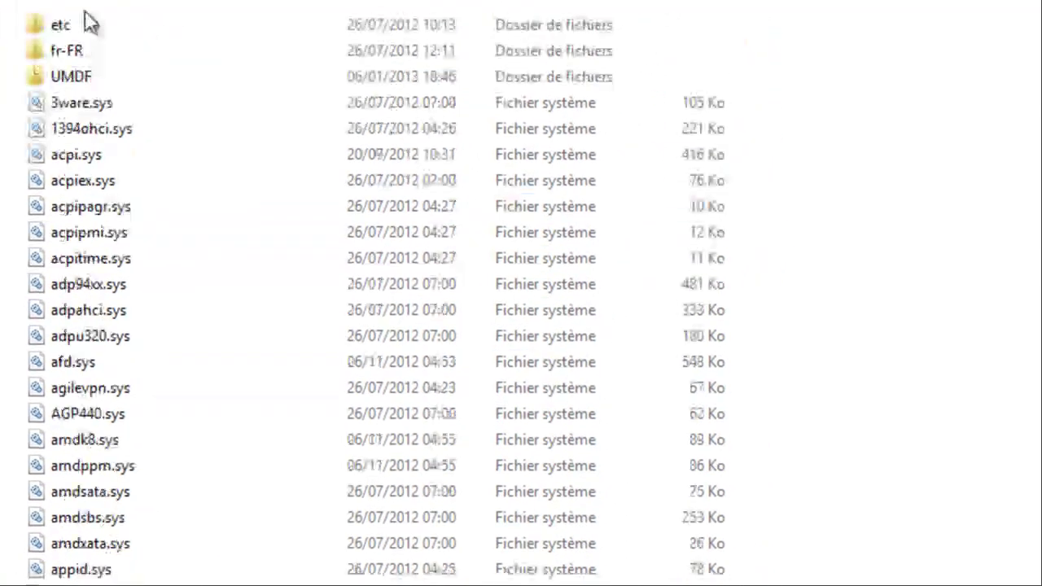
double_click(79, 81)
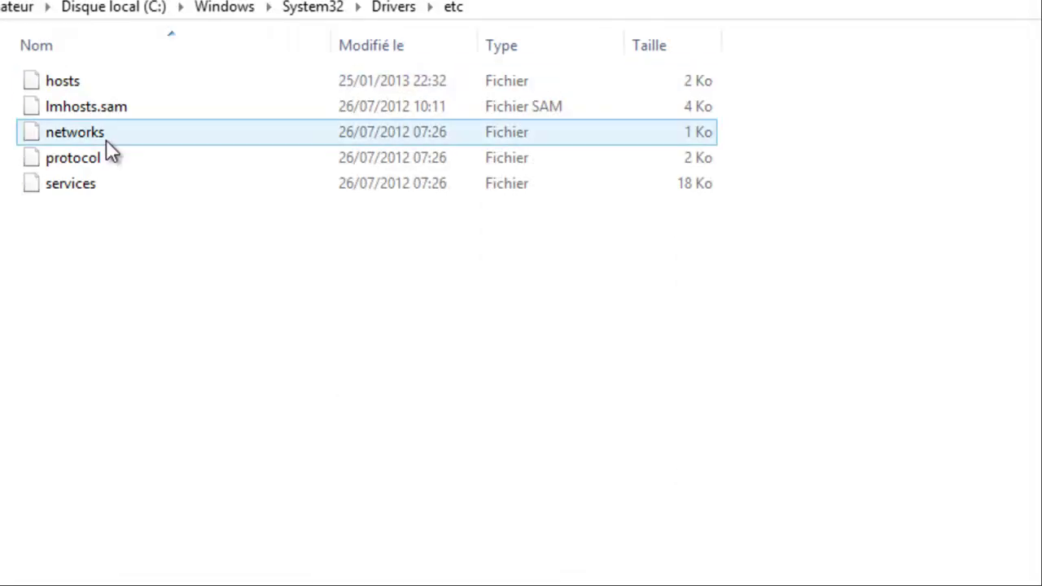
- Open the hosts file with Bloc-notes via Ouvrir avec
right_click(68, 86)
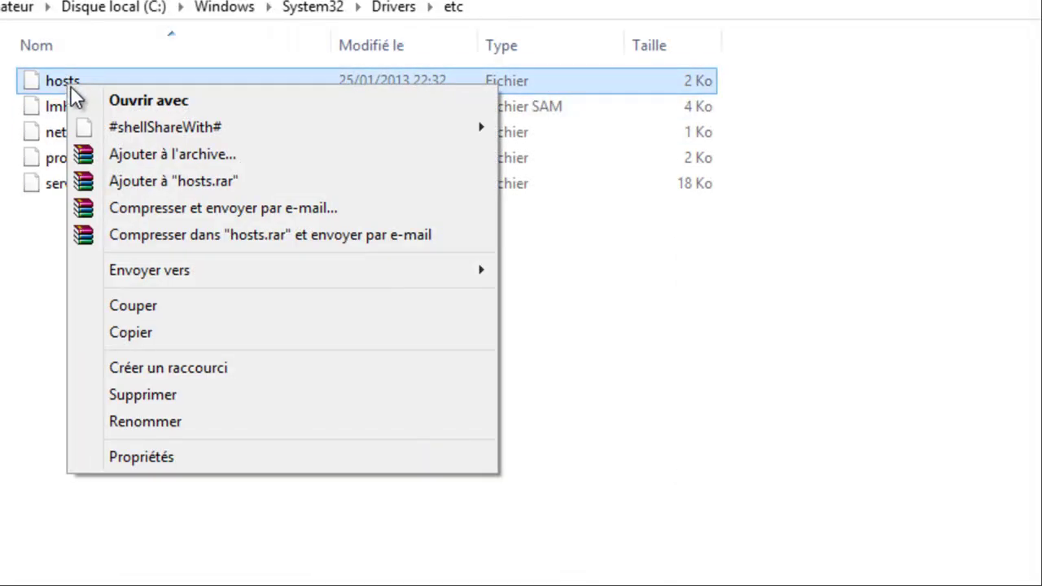
click(196, 107)
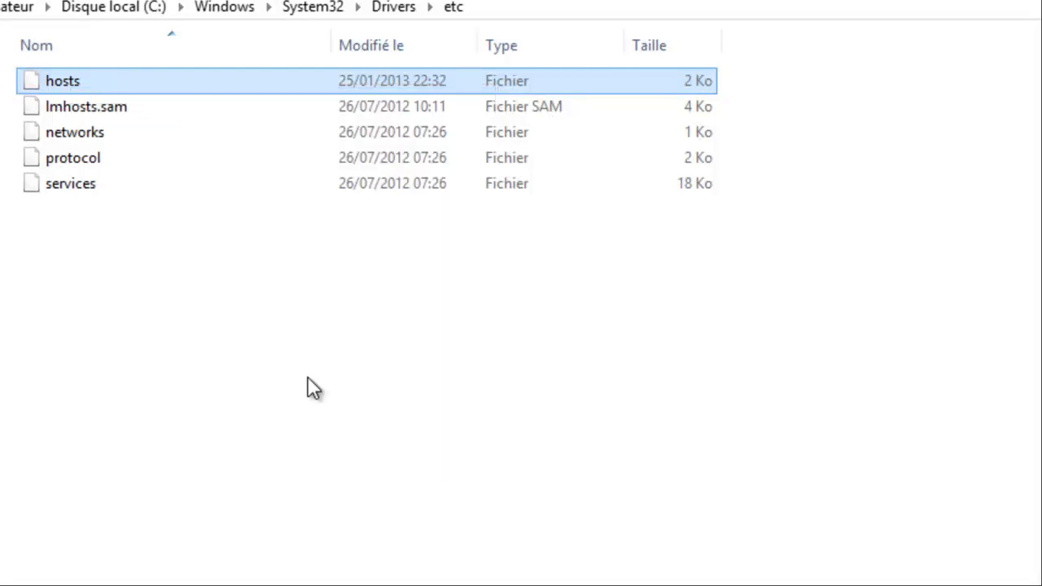
scroll(650, 329, down, 2)
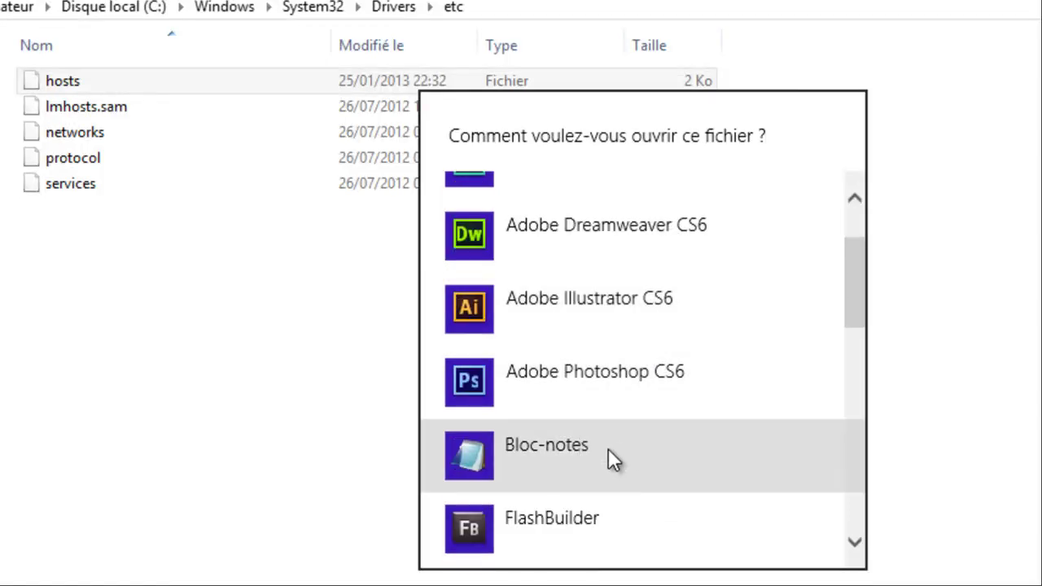
click(608, 450)
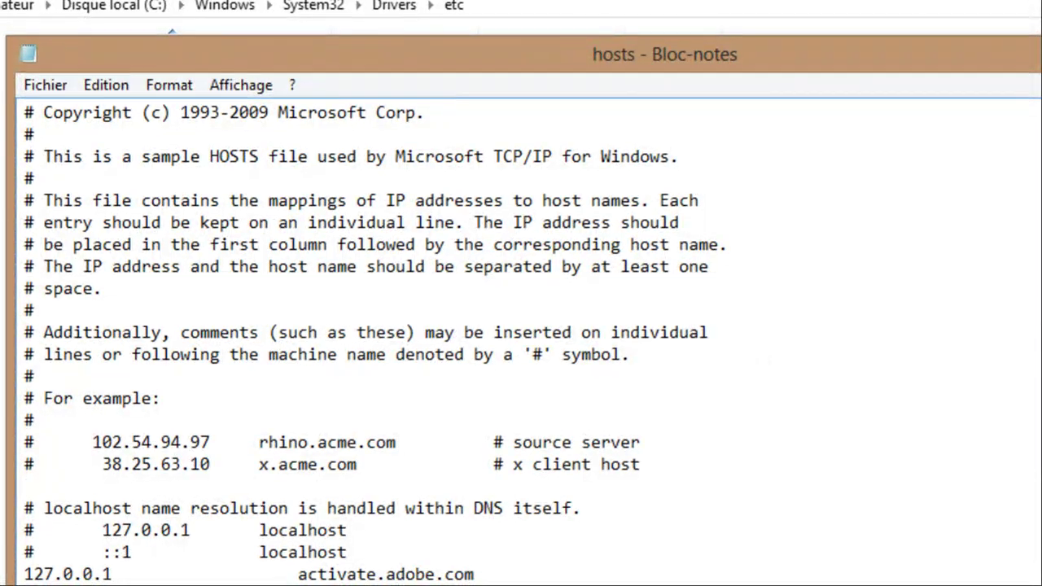
- Append the line '205.236.34.222 managerfrance.le-c-g-t-m.com' to hosts and save it on closing
key(Return)
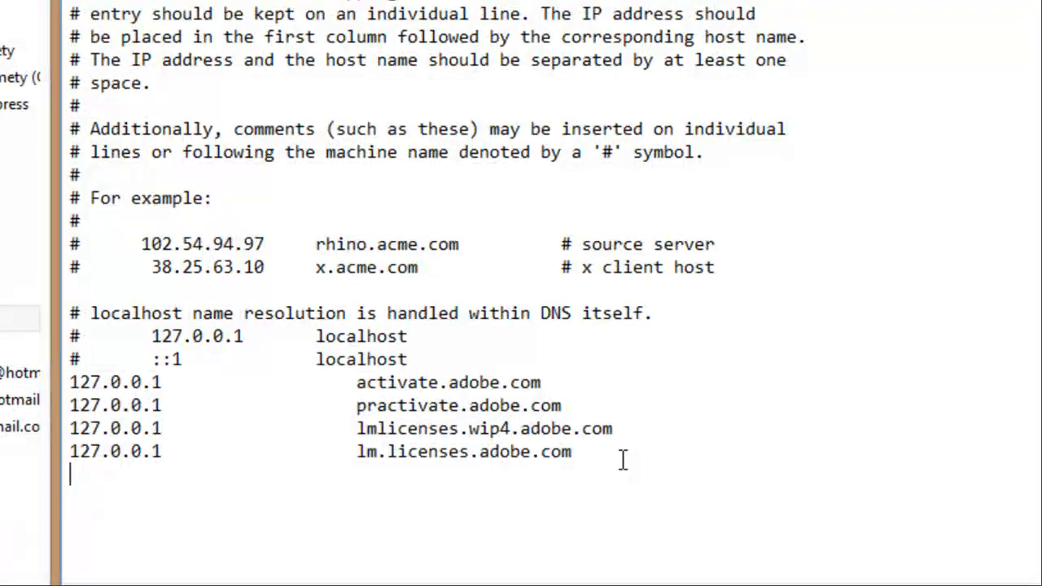
text(205.2)
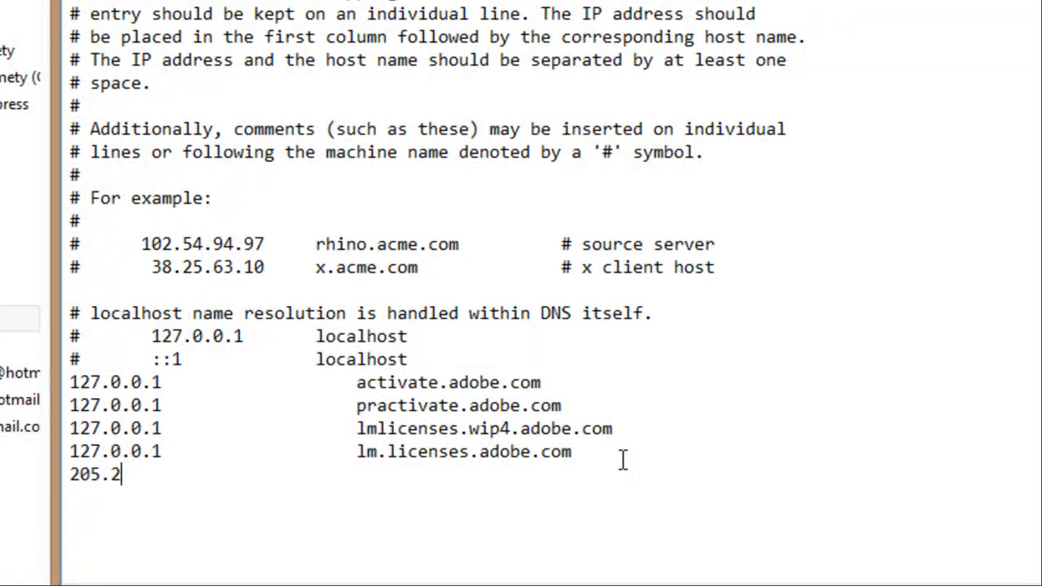
text(36.34.222)
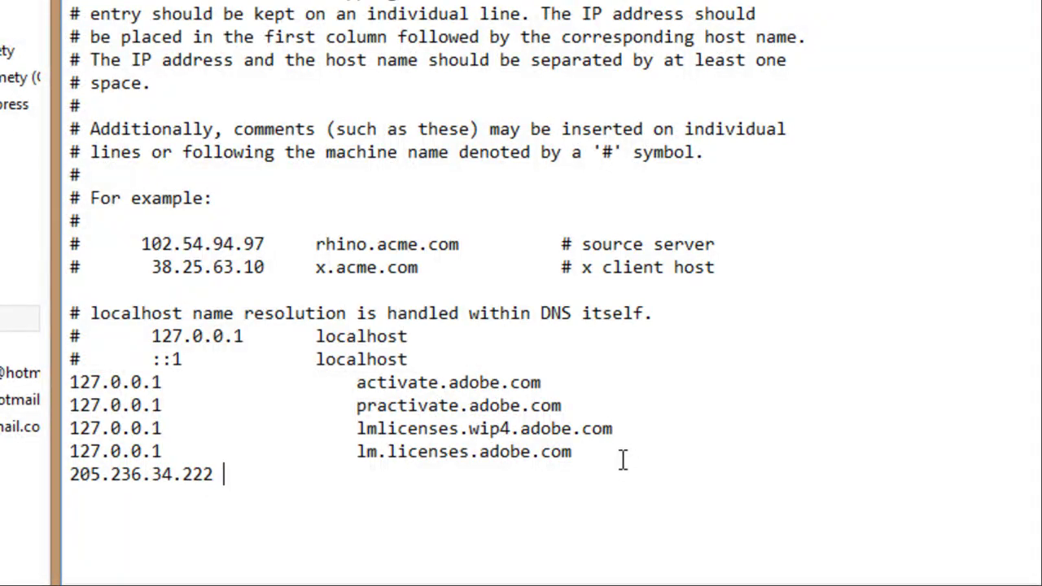
text(manag)
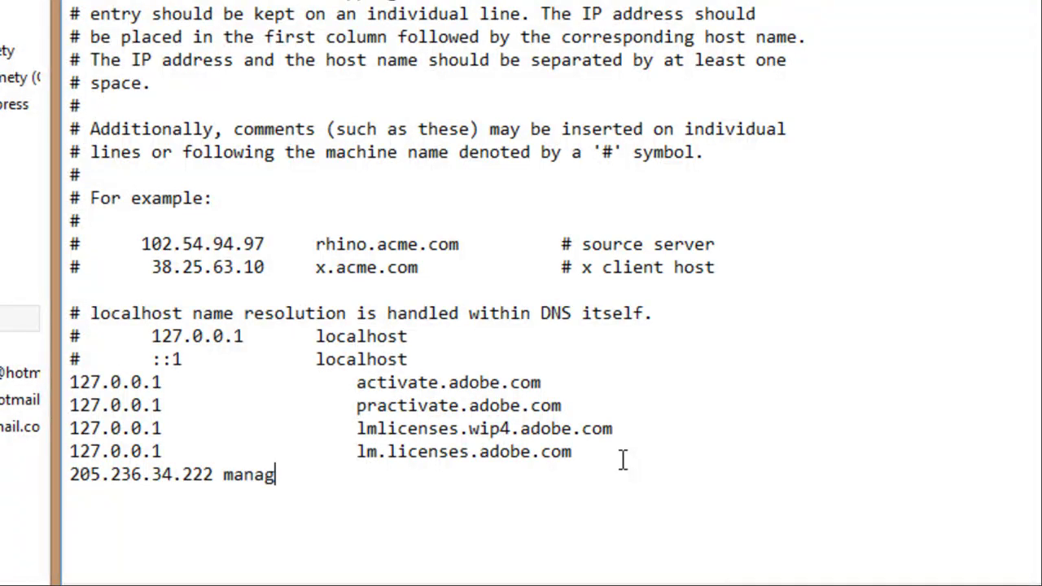
text(erfrance)
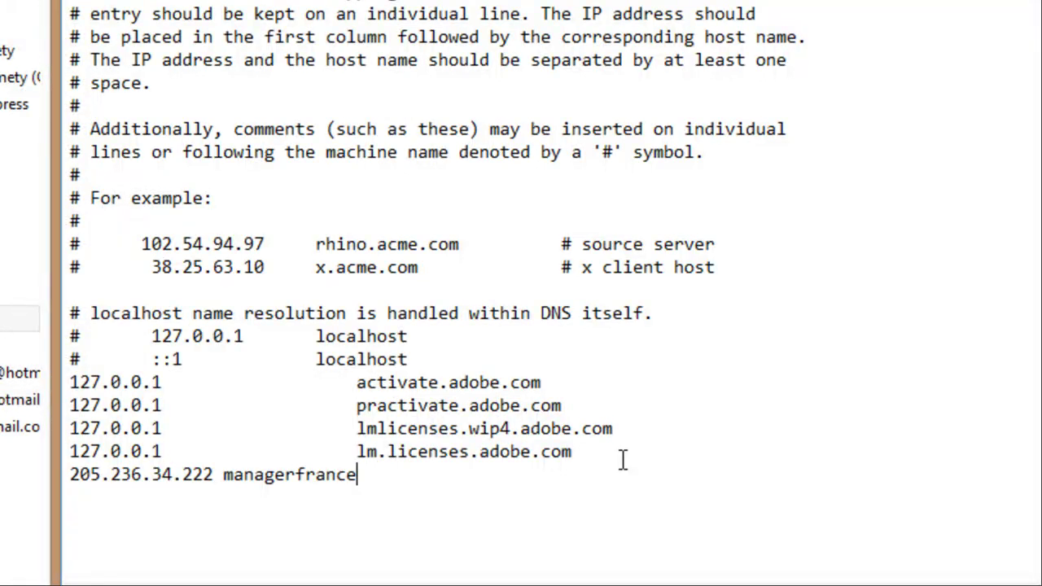
text(.le)
text(-c-g-t-m)
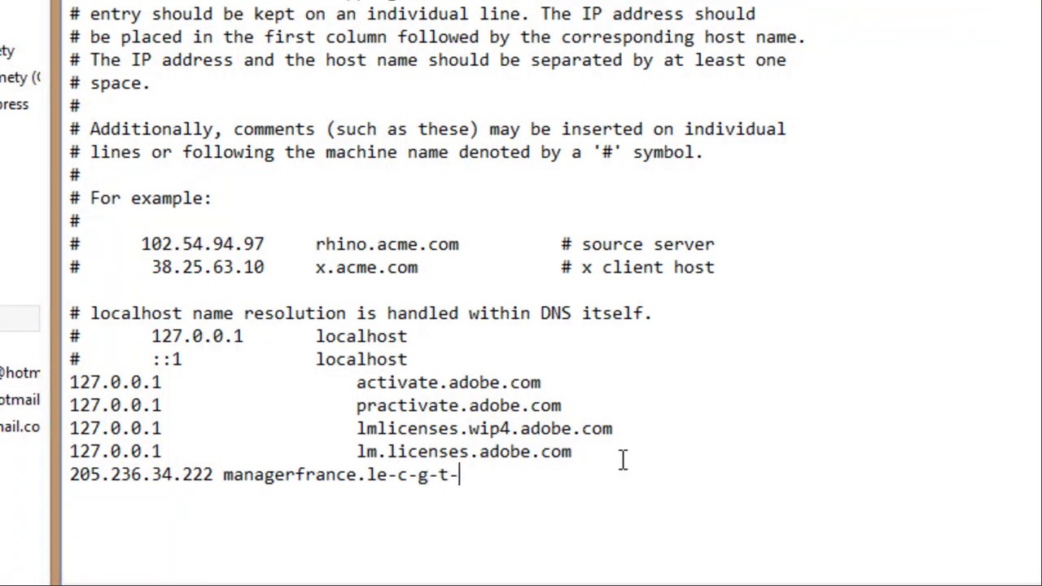
text(.com)
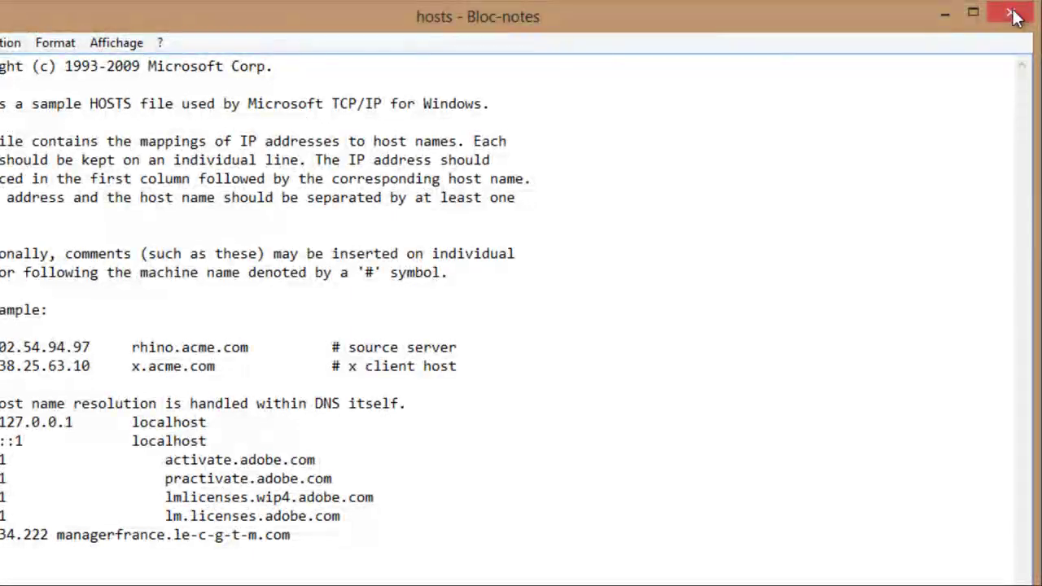
click(1009, 13)
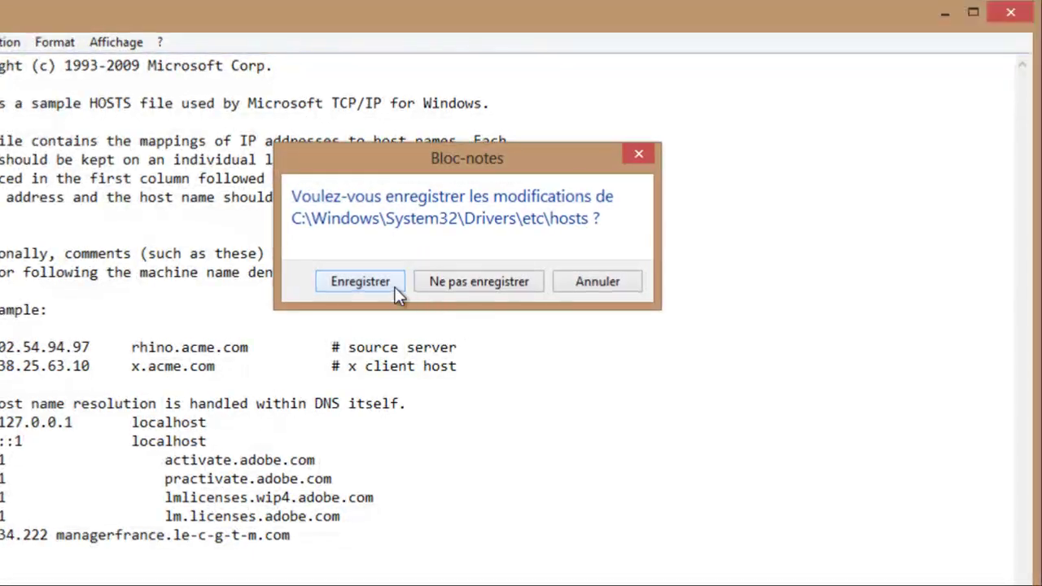
click(394, 285)
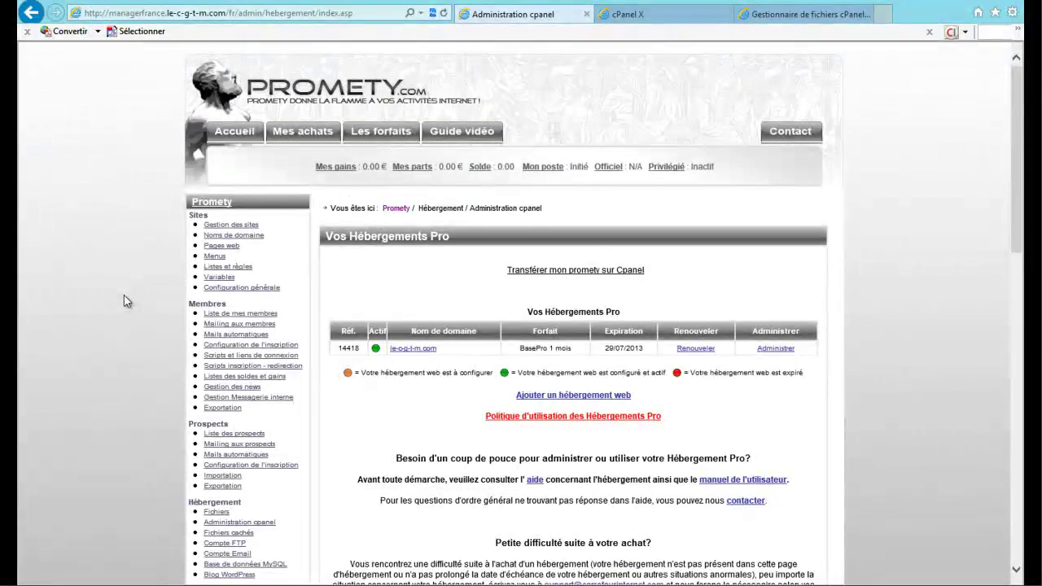
- Start a new browser session and browse to managerfrance.le-c-g-t-m.com
key(alt)
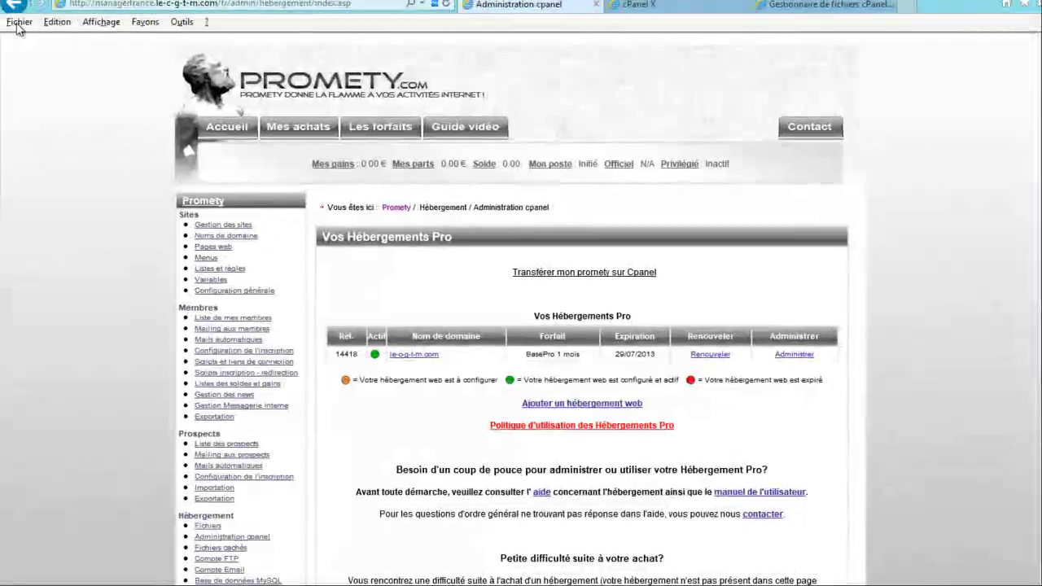
click(31, 41)
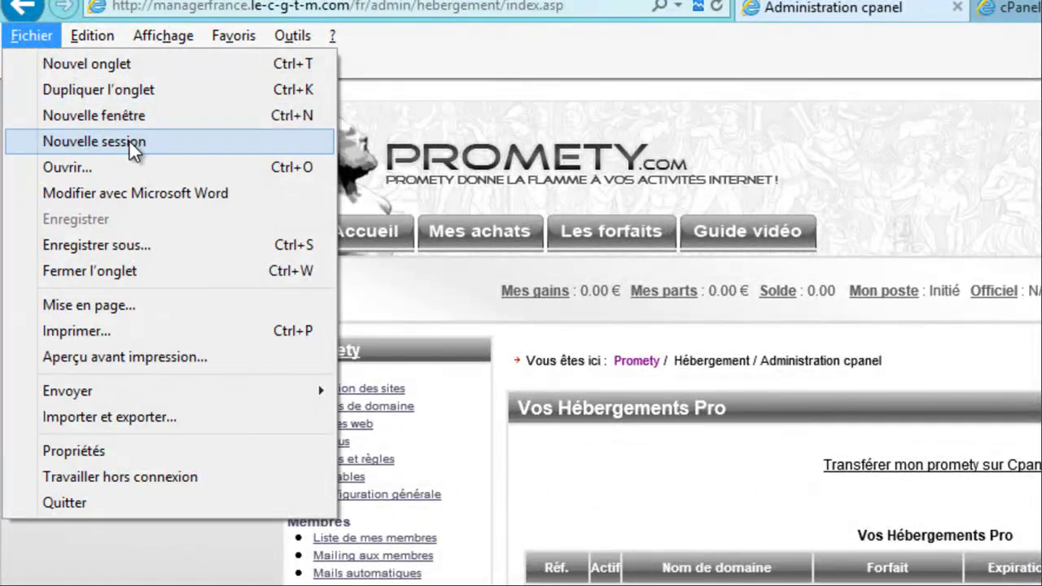
click(129, 141)
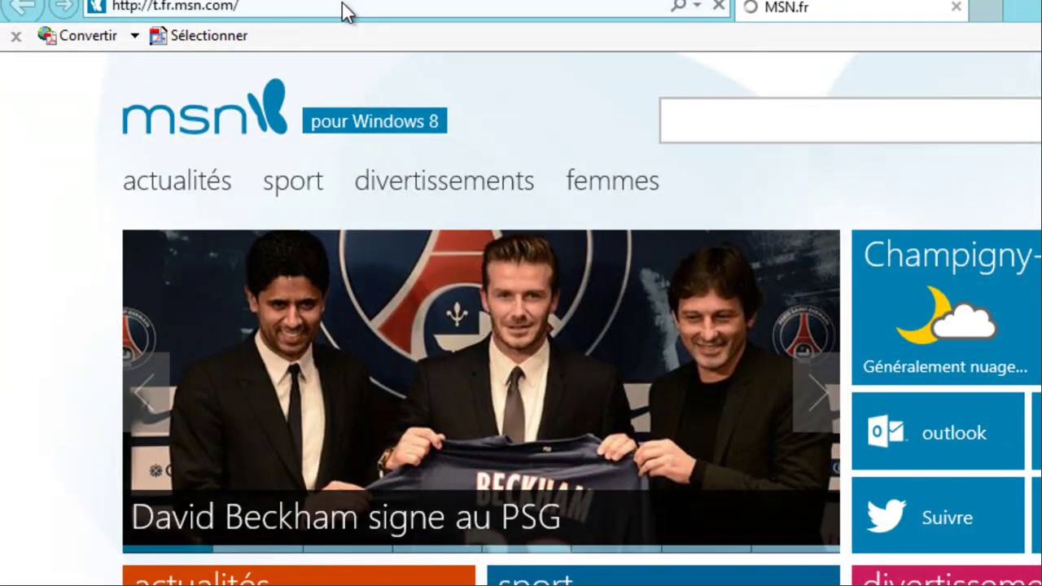
click(343, 5)
text(manager)
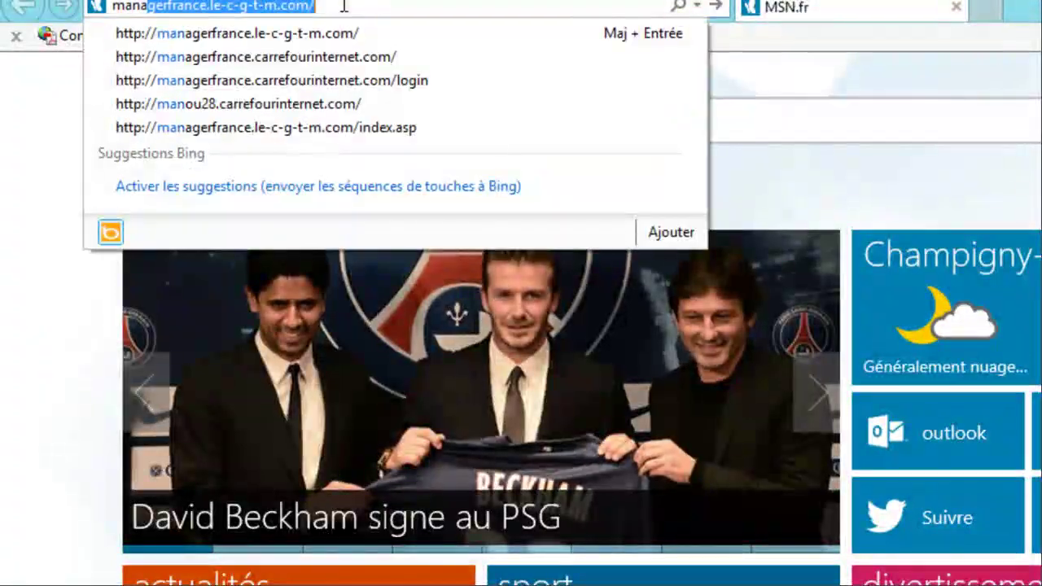
text(france.)
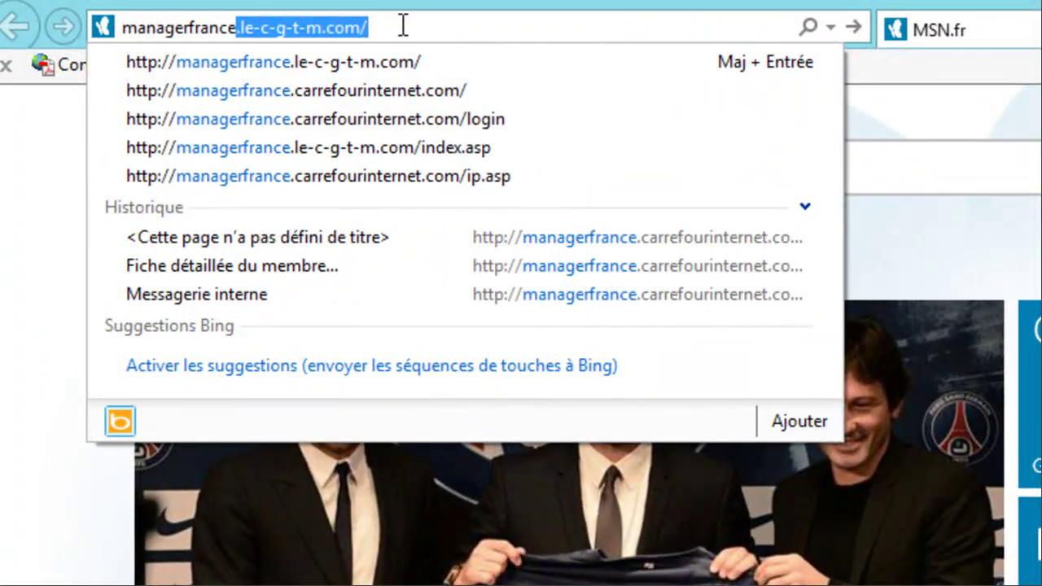
key(End)
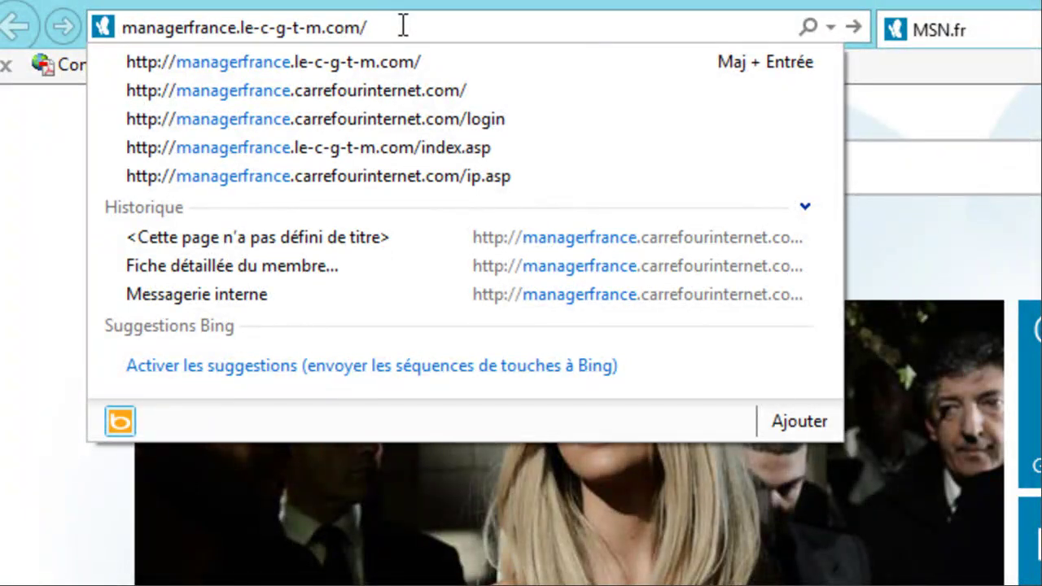
key(Return)
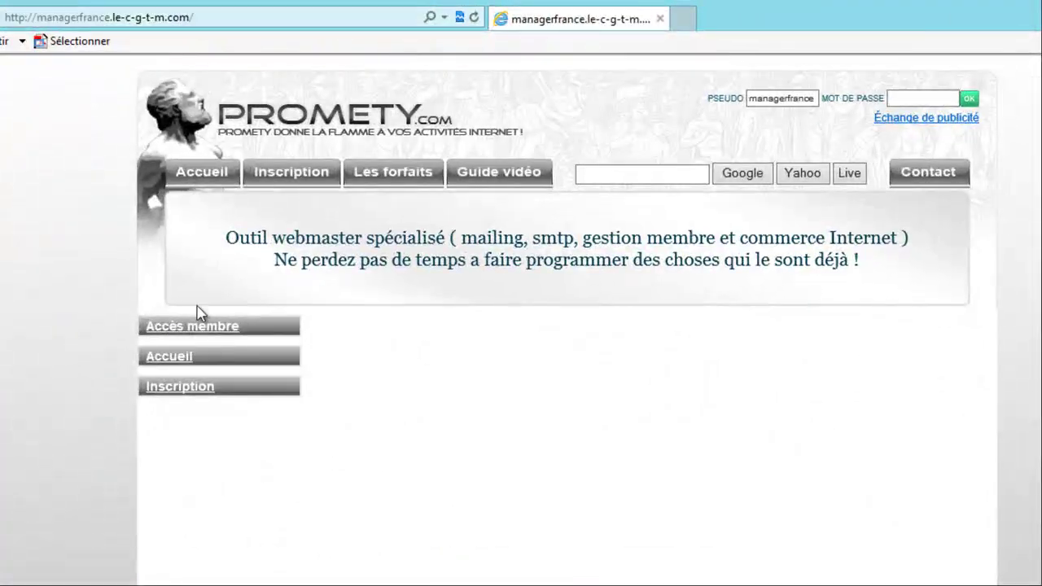
- Sign in to Promety's member area with the account password
click(196, 330)
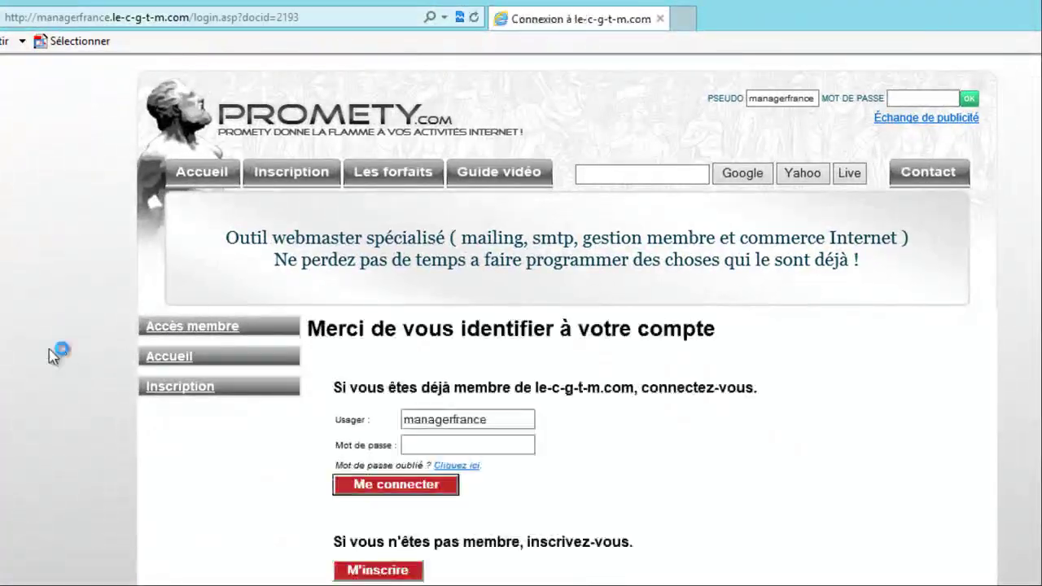
click(494, 445)
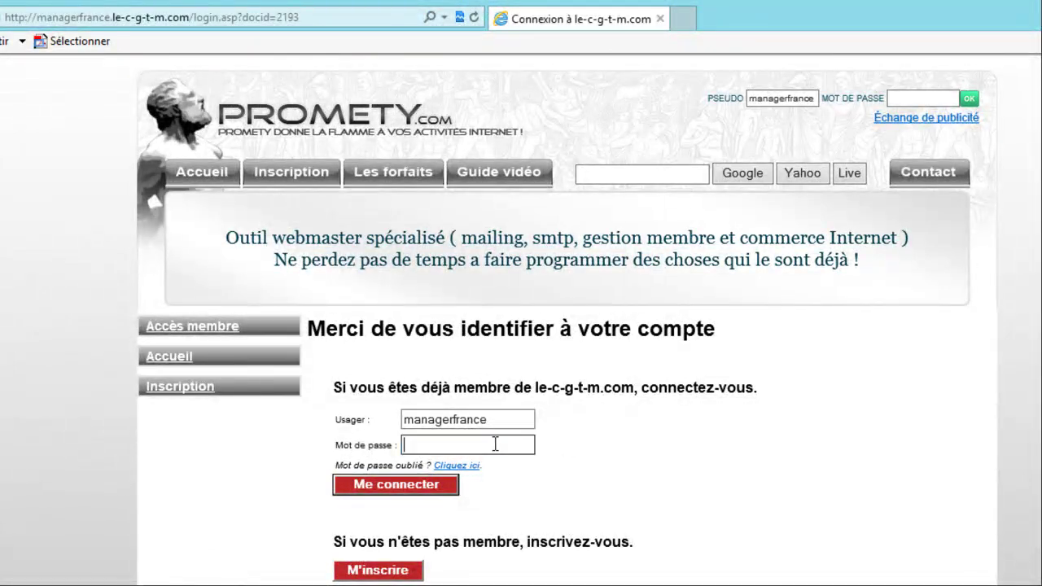
text(a*************)
key(Return)
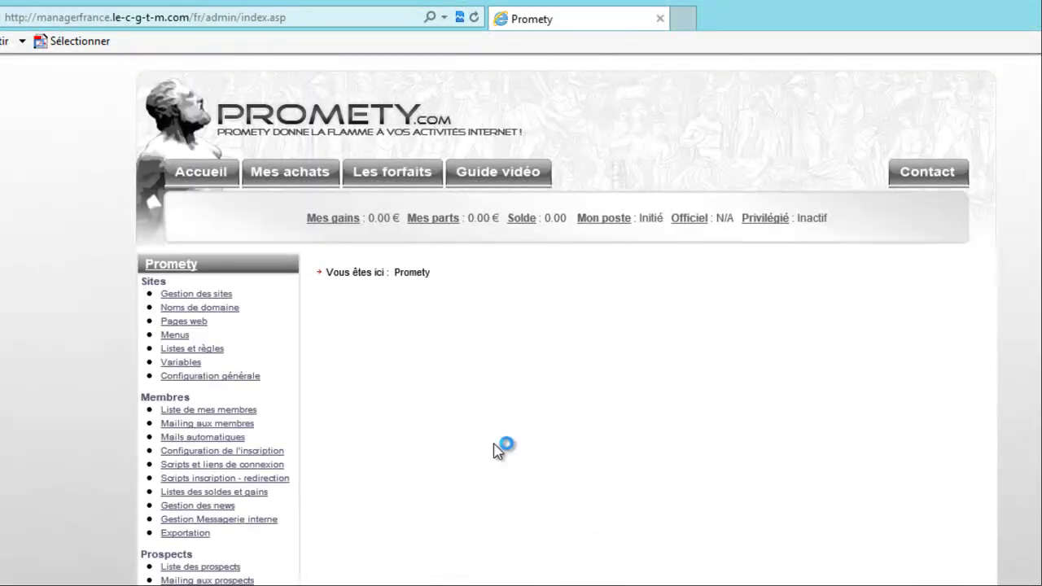
- Replace /fr/admin/index.asp in the address with le-blog/
click(210, 19)
click(210, 20)
drag(190, 18, 302, 18)
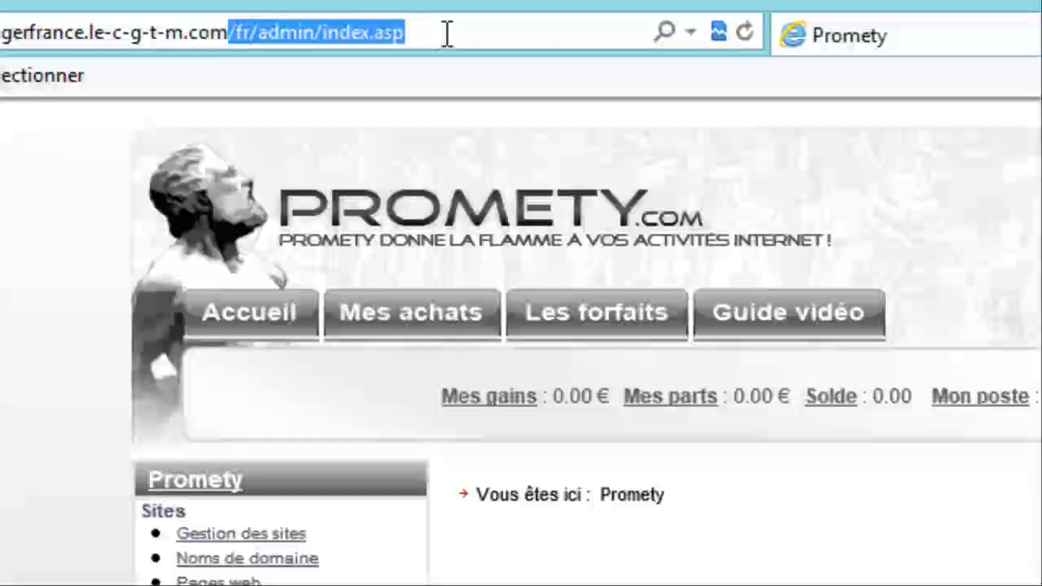
key(BackSpace)
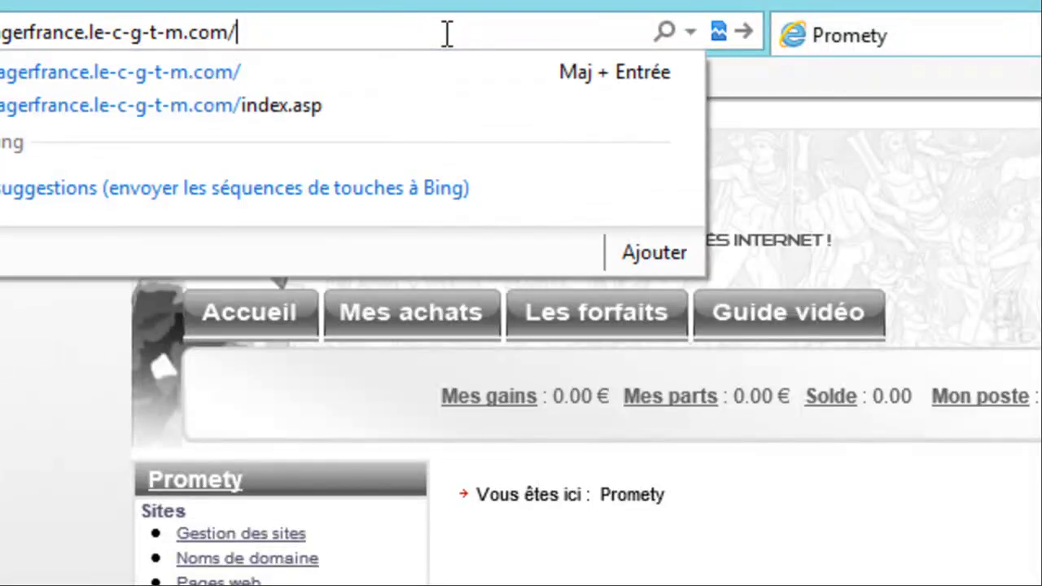
text(le)
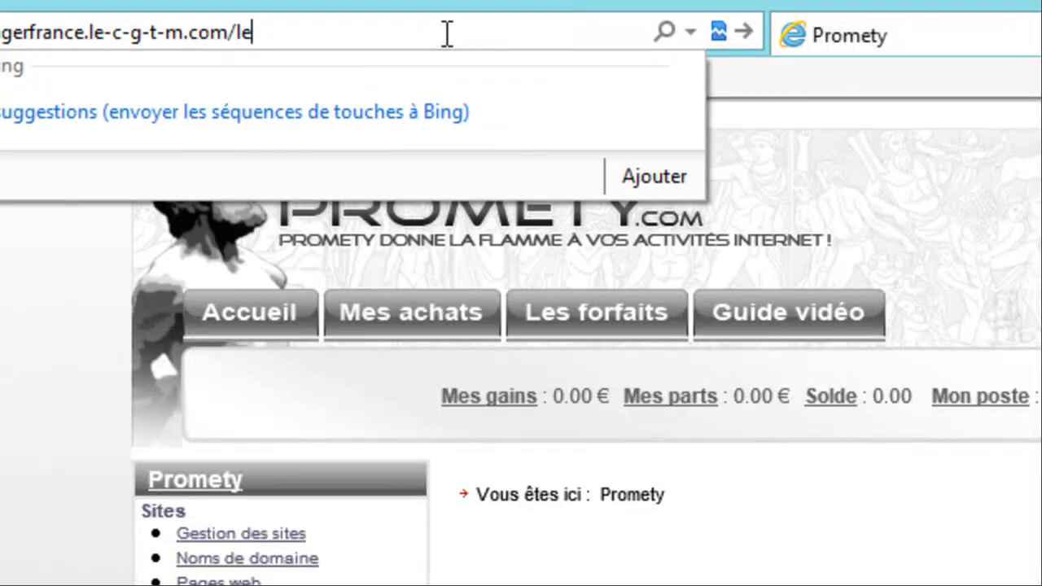
text(-blo)
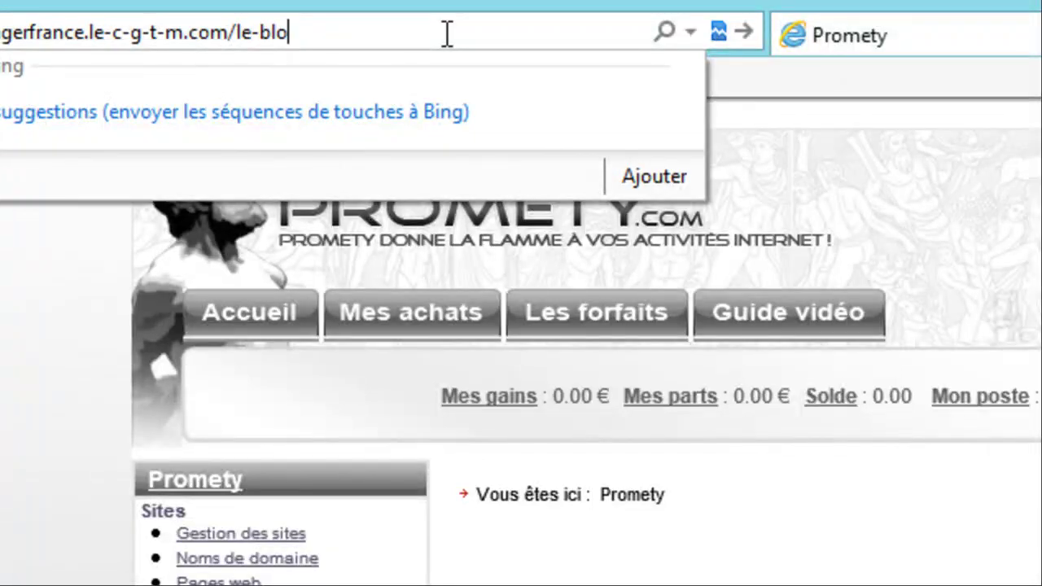
text(g/)
- Load the /le-blog/ address, then strip le-blog/ and the trailing slash back to the bare domain
key(Return)
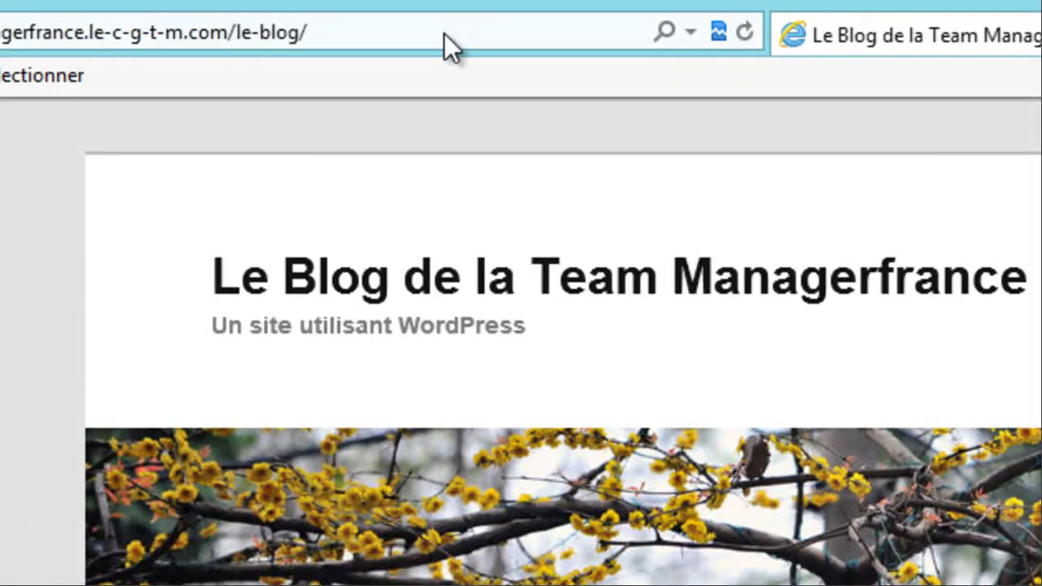
double_click(446, 33)
click(446, 34)
key(BackSpace)
key(BackSpace)
key(BackSpace)
key(BackSpace)
key(BackSpace)
key(BackSpace)
key(BackSpace)
key(BackSpace)
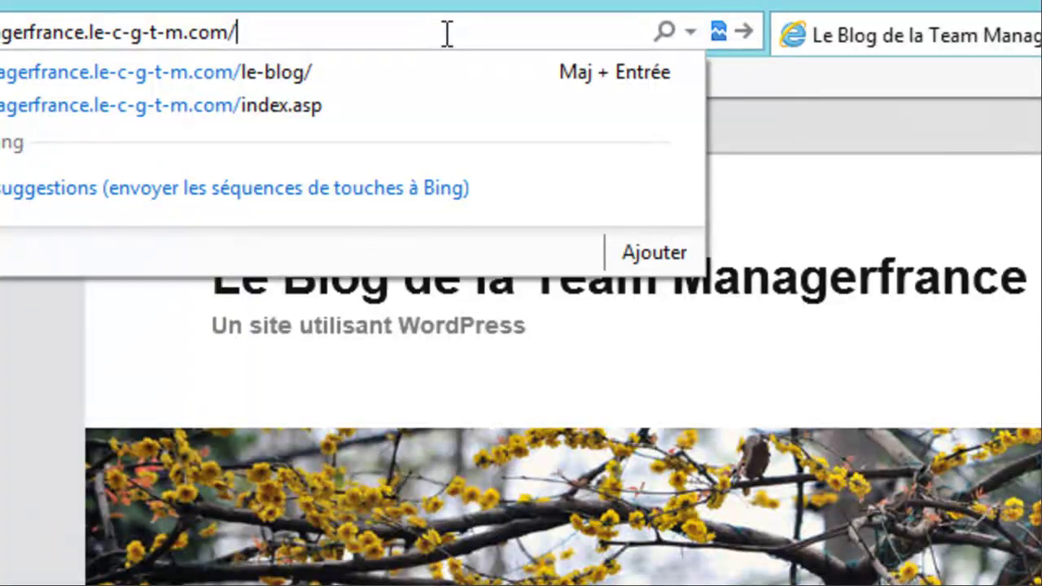
key(BackSpace)
key(shift+Left)
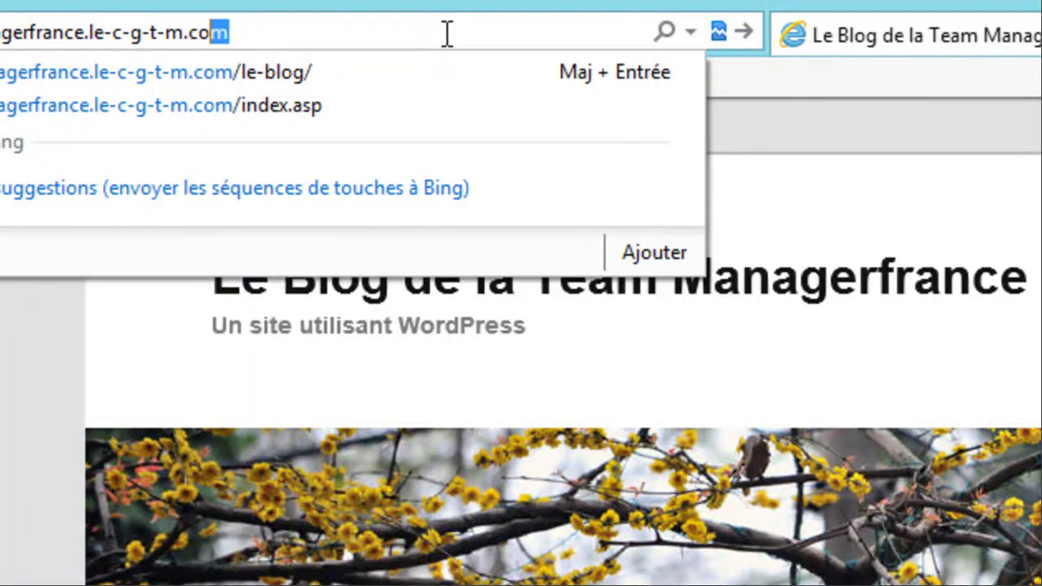
key(shift+Left)
key(shift+Left)
key(shift+Left)
key(shift+Left)
key(shift+Left)
key(shift+Left)
key(shift+Left)
key(shift+Left)
key(shift+Left)
key(shift+Left)
key(shift+Left)
key(shift+Left)
key(shift+Left)
key(shift+Left)
key(shift+Left)
key(shift+Left)
key(shift+Left)
key(shift+Left)
key(shift+Left)
key(shift+Left)
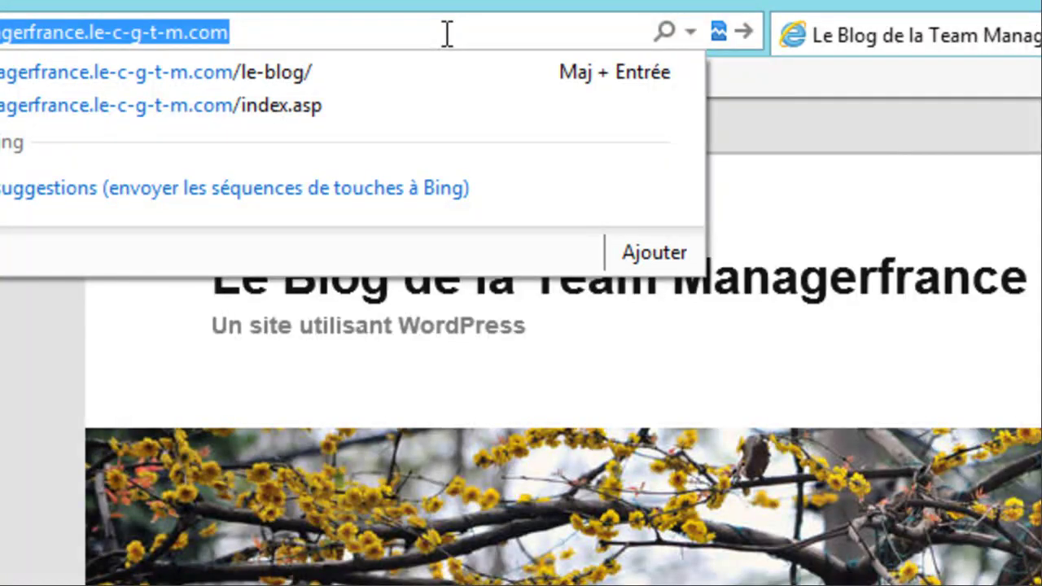
key(Right)
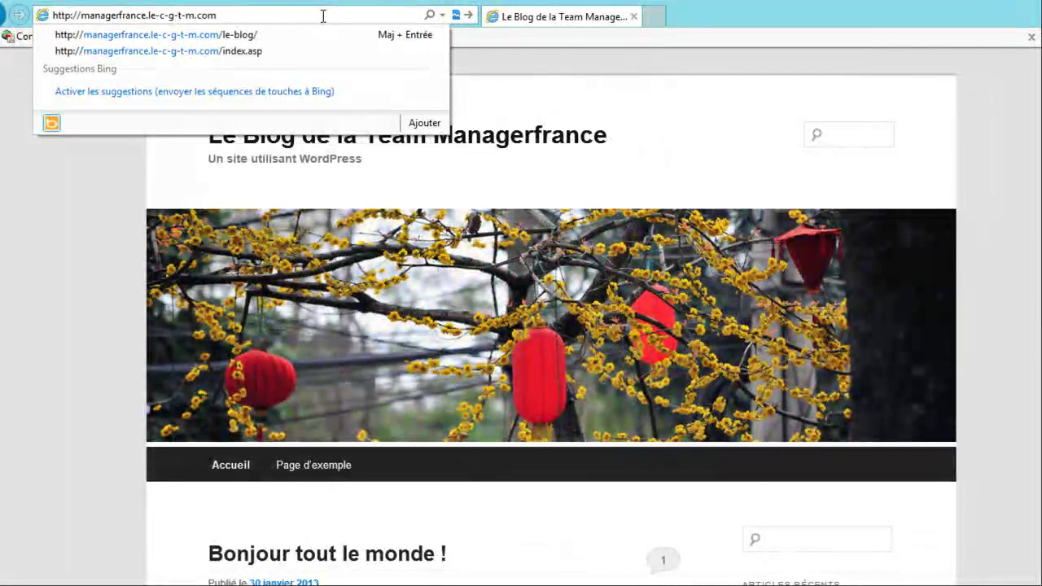
- Select the domain managerfrance.le-c-g-t-m.com in the address and bring up Command Prompt
key(shift+Right)
key(shift+Right)
key(shift+Right)
key(shift+Right)
key(shift+Right)
key(shift+Right)
key(shift+Right)
key(shift+Right)
key(shift+Right)
key(shift+Right)
key(shift+Right)
key(shift+Right)
key(shift+Right)
key(shift+Right)
key(shift+Right)
key(shift+Right)
key(shift+Right)
key(shift+Right)
key(shift+Right)
key(shift+Right)
key(ctrl+c)
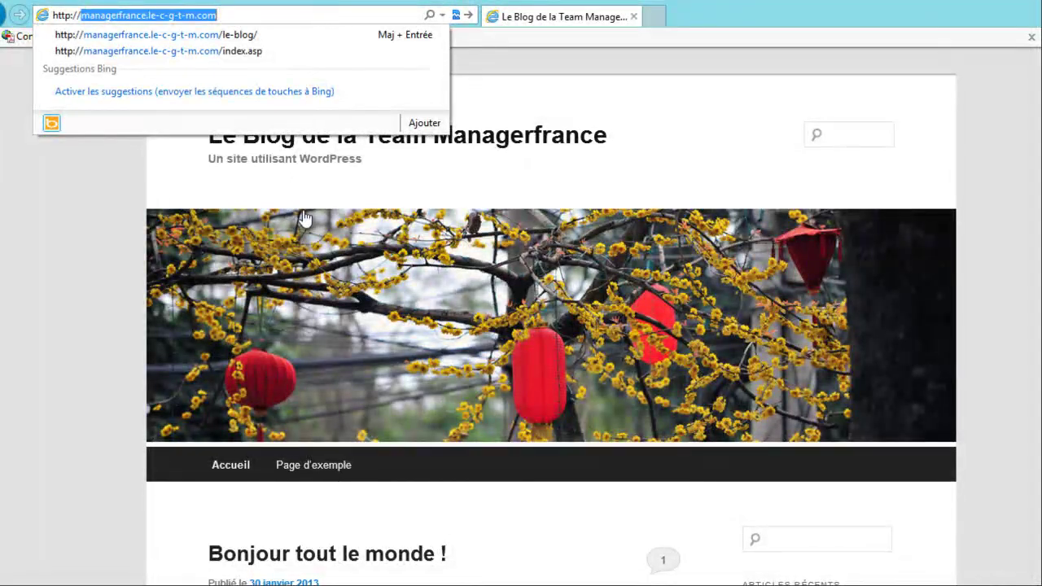
click(440, 584)
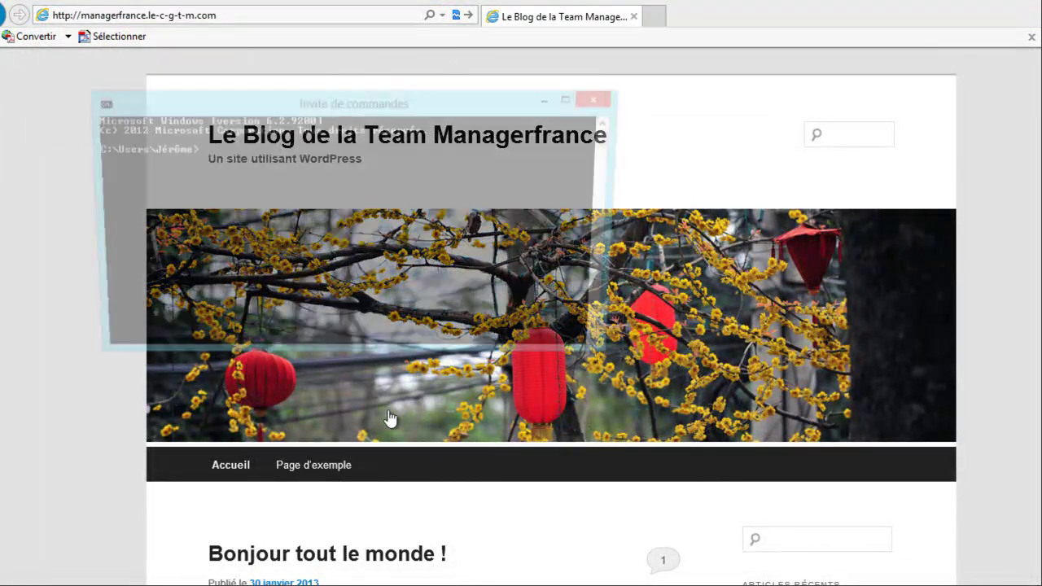
- Ping managerfrance.le-c-g-t-m.com, confirm no-loss replies from 205.236.34.222, then close the console
text(ping)
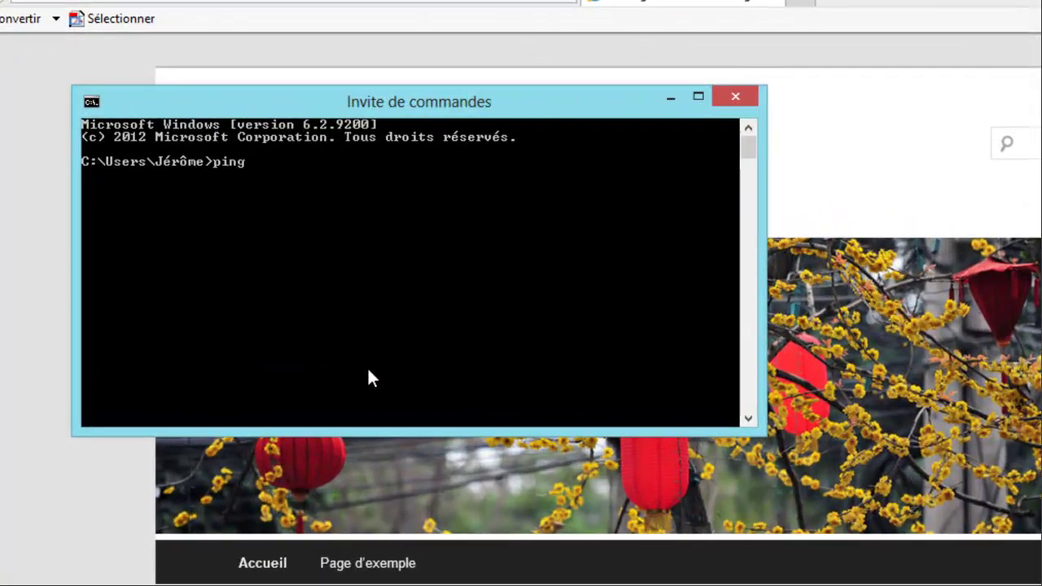
key(ctrl+v)
key(BackSpace)
right_click(274, 163)
click(364, 229)
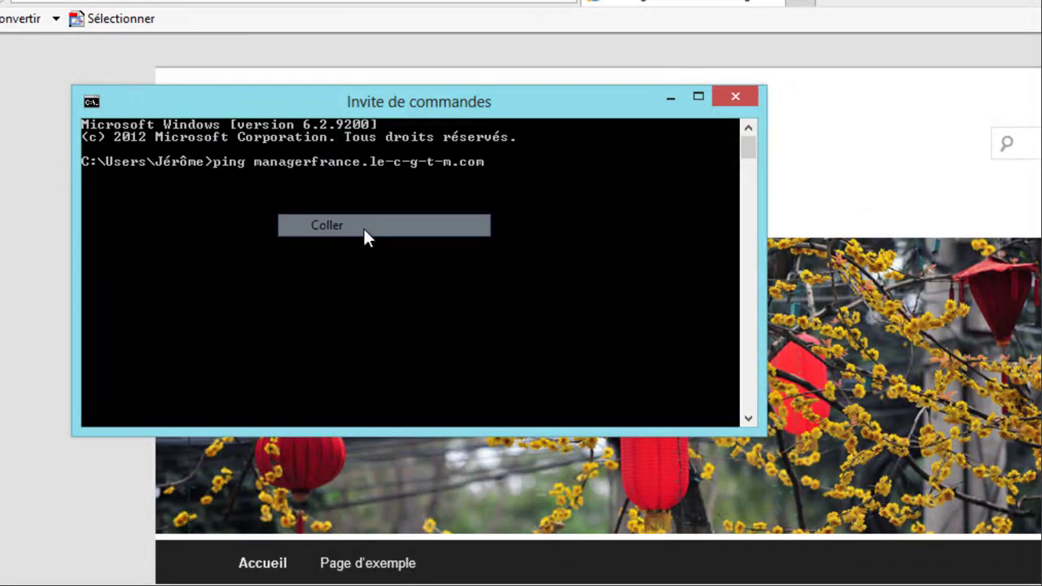
key(Return)
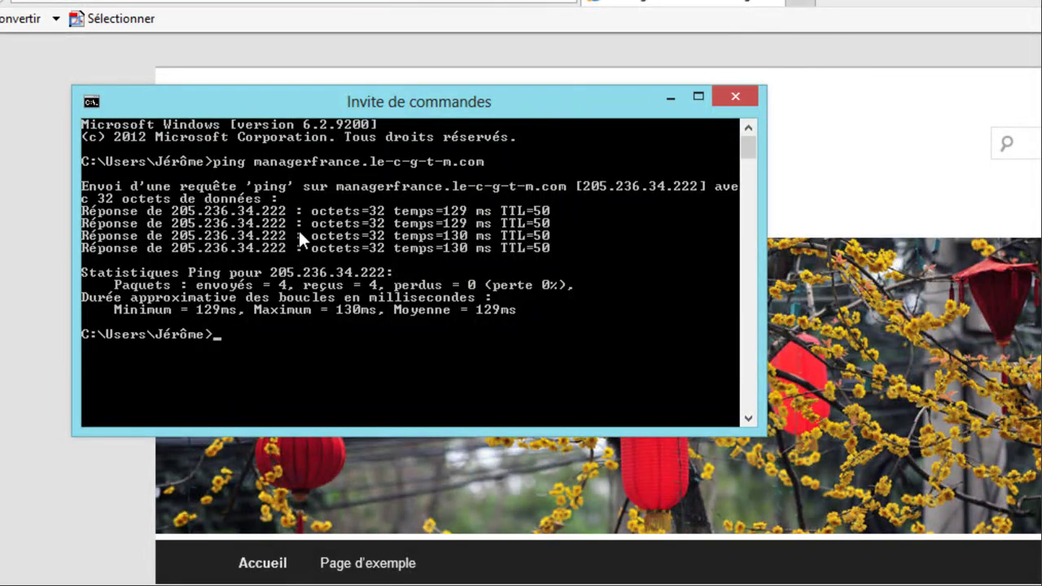
click(736, 98)
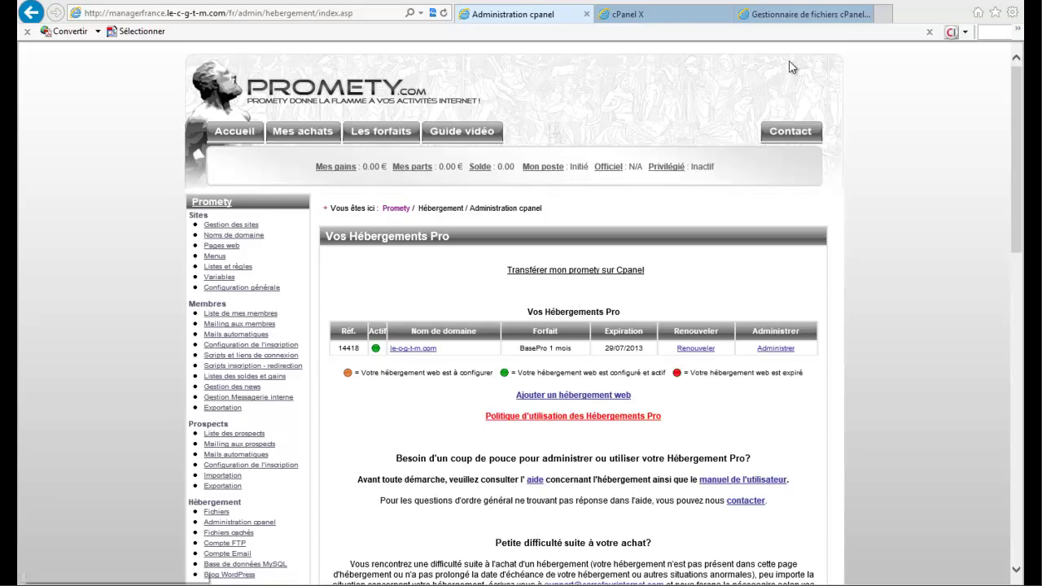
- In a new tab, load managerfrance.carrefourinternet.com and scroll down its home page
key(ctrl+t)
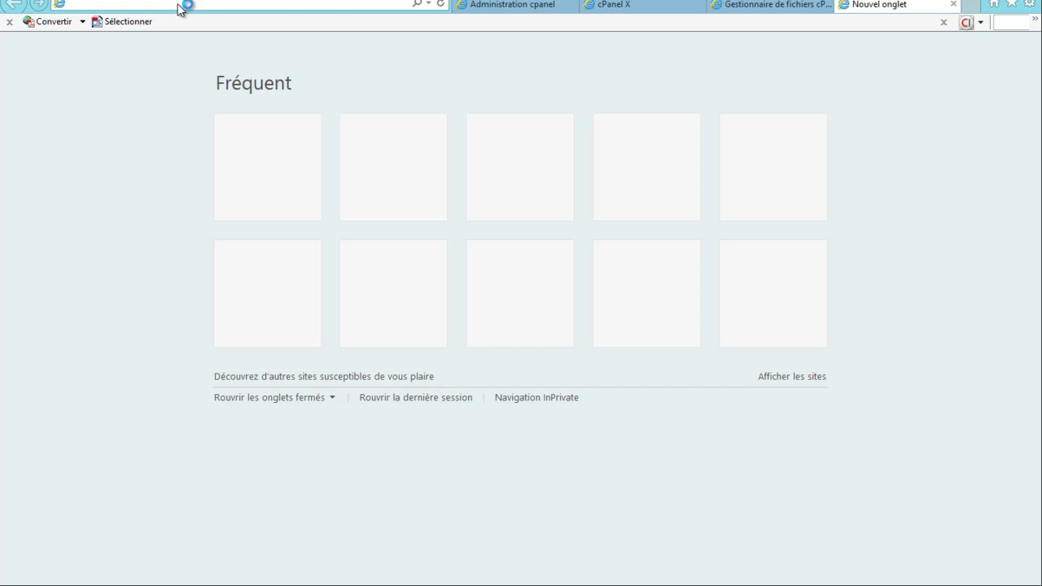
text(managerf)
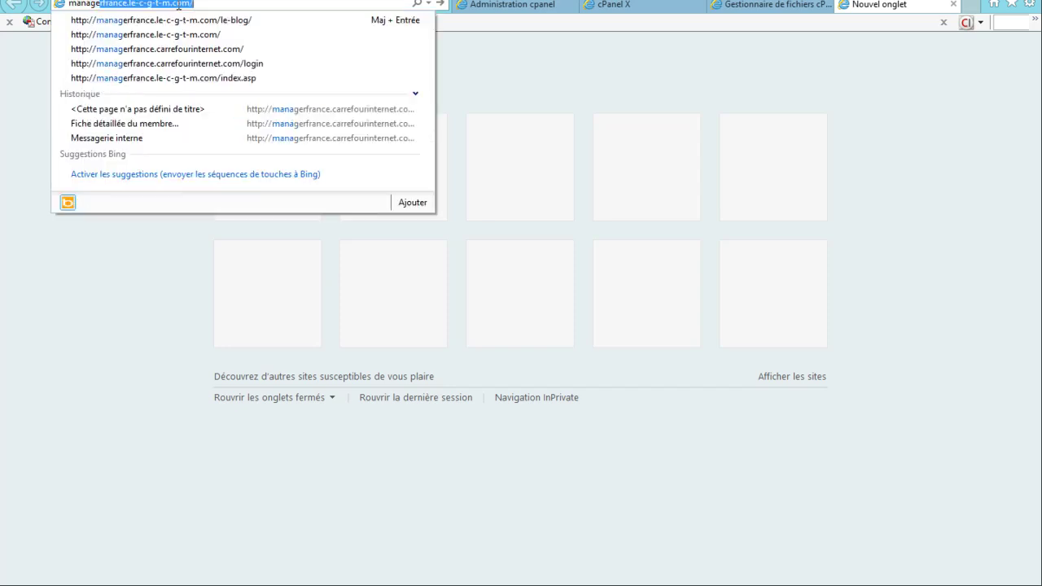
text(ran)
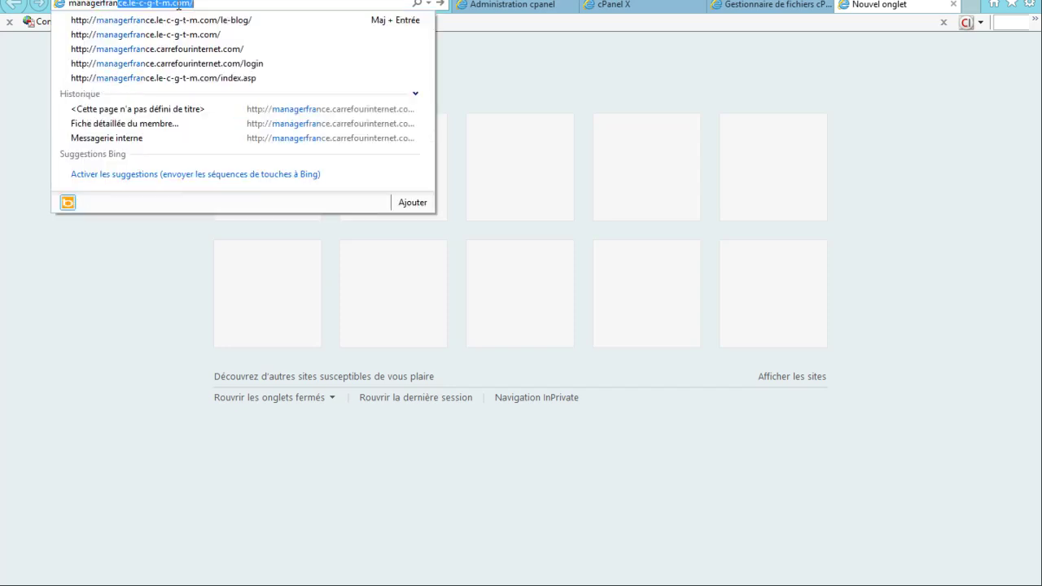
text(ce.carrefour)
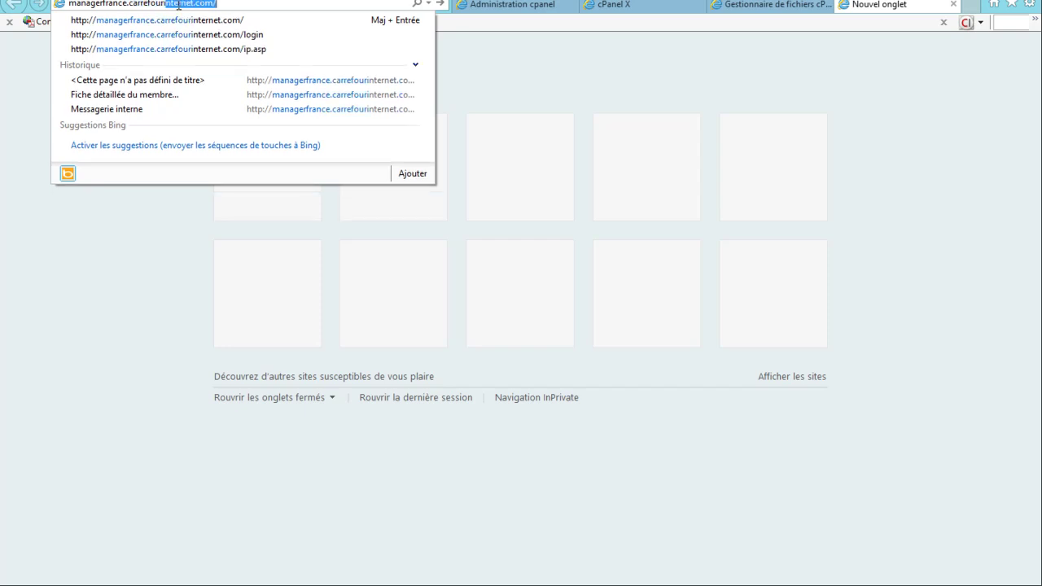
text(internet.com/)
key(Return)
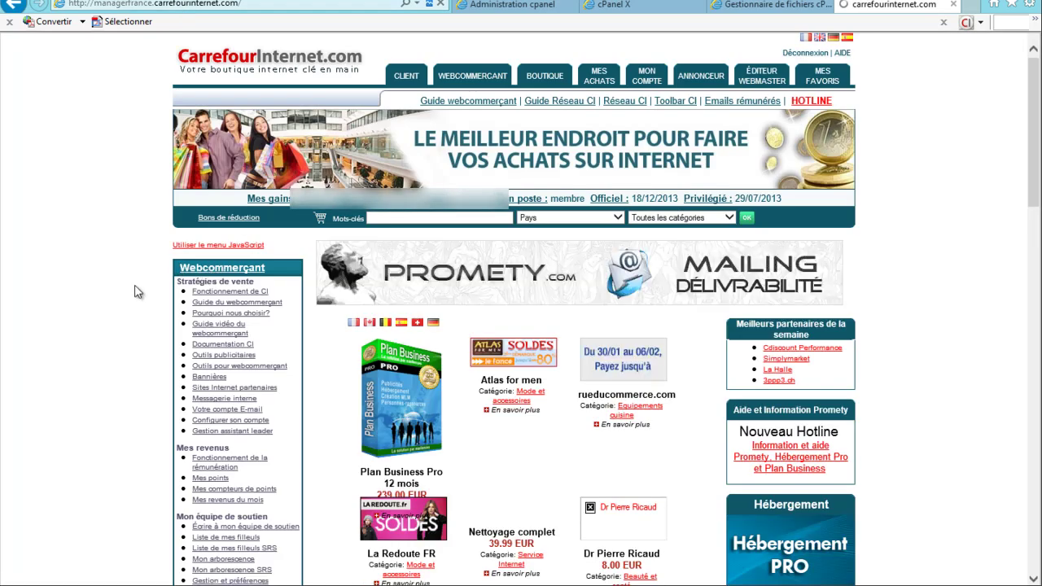
scroll(136, 291, down, 10)
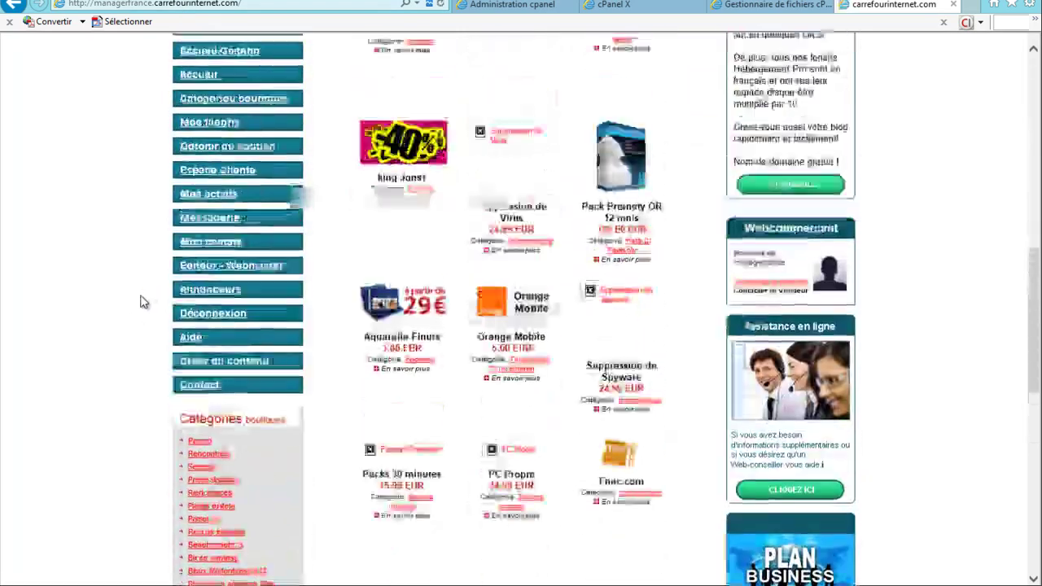
- Go via Mes achats to the owned domains and open le-c-g-t-m.com's management page at Serveurs DNS
click(195, 300)
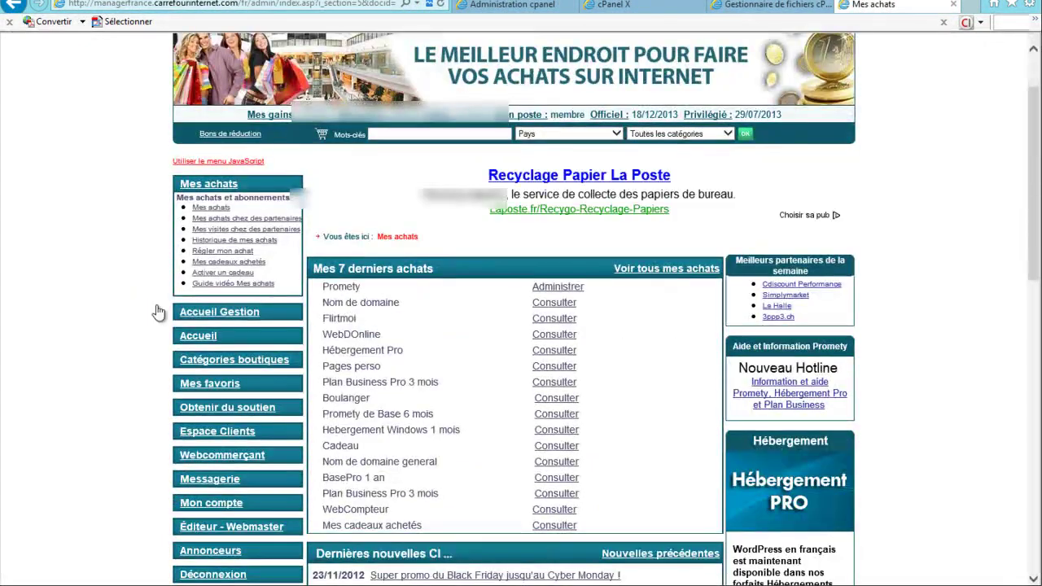
click(551, 304)
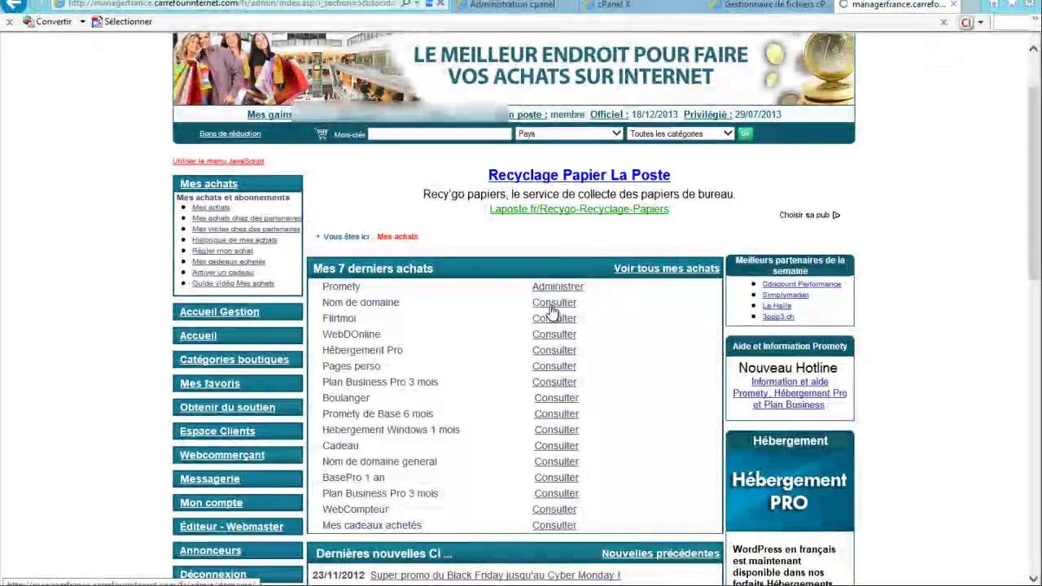
scroll(442, 320, down, 2)
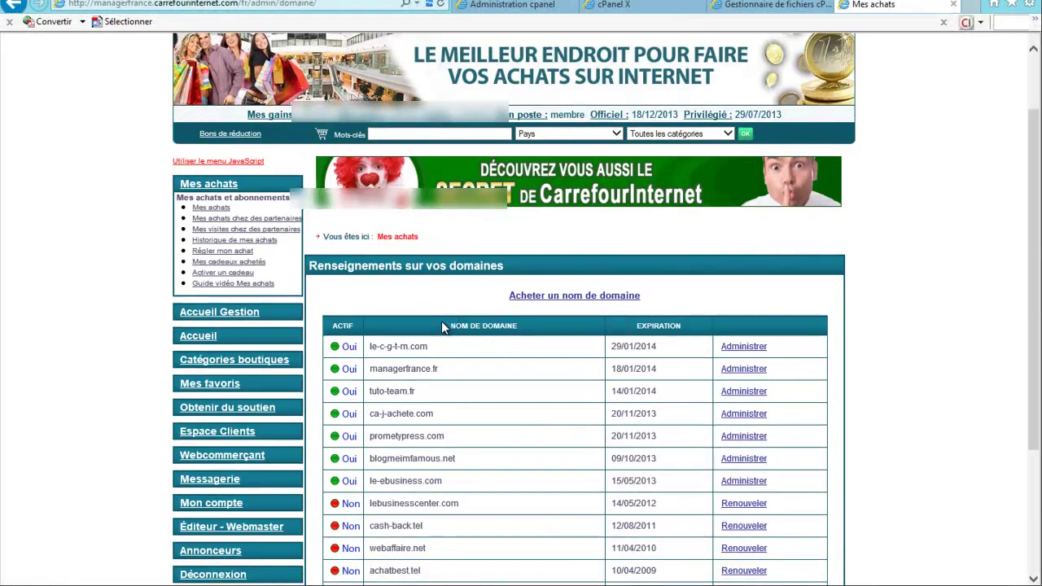
drag(391, 346, 441, 344)
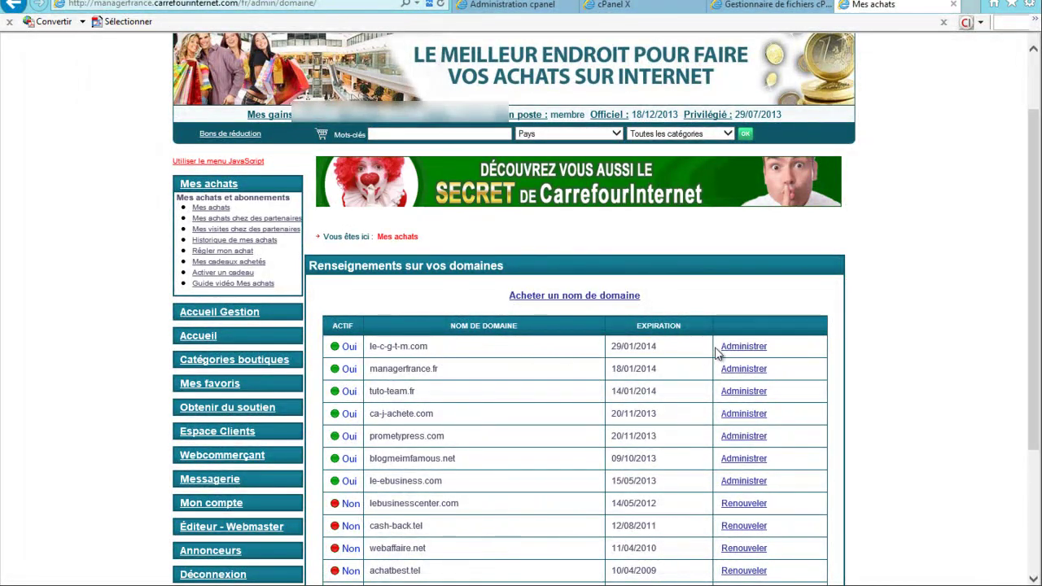
click(743, 347)
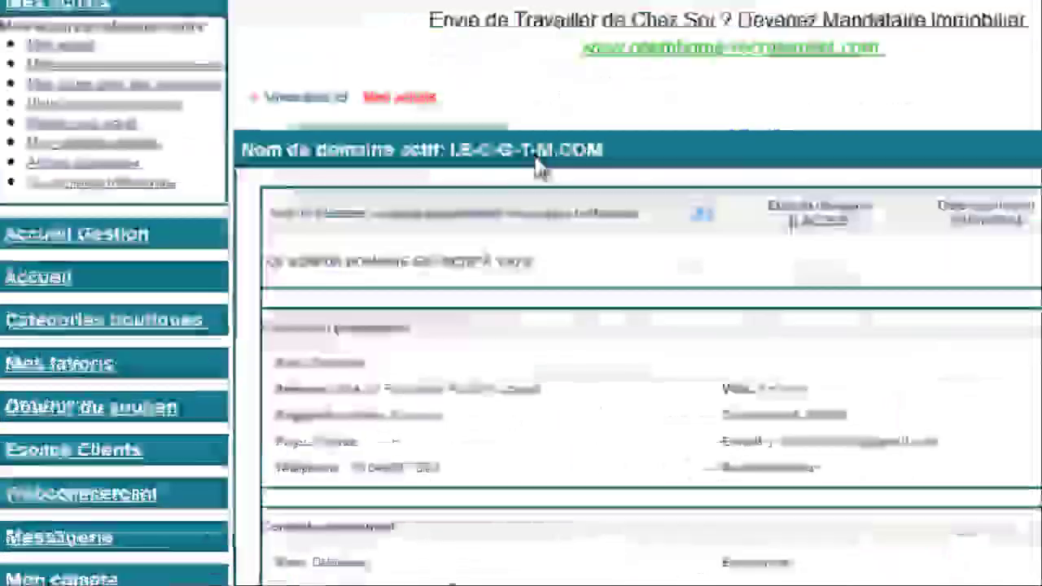
scroll(476, 350, down, 10)
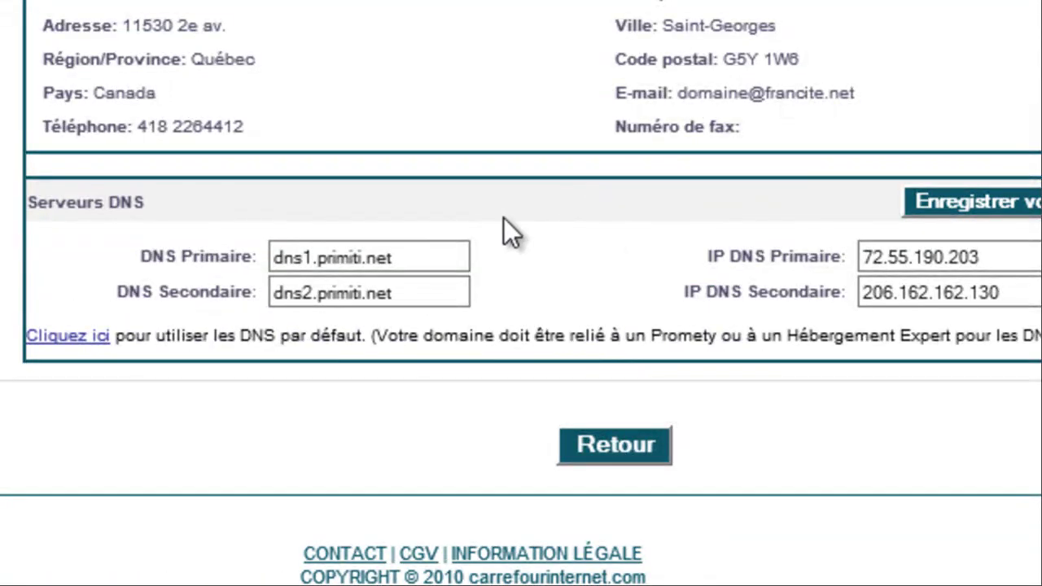
- Edit the DNS servers, entering the primary as ganumede.francite.net with IP 205.236.34.144
click(416, 257)
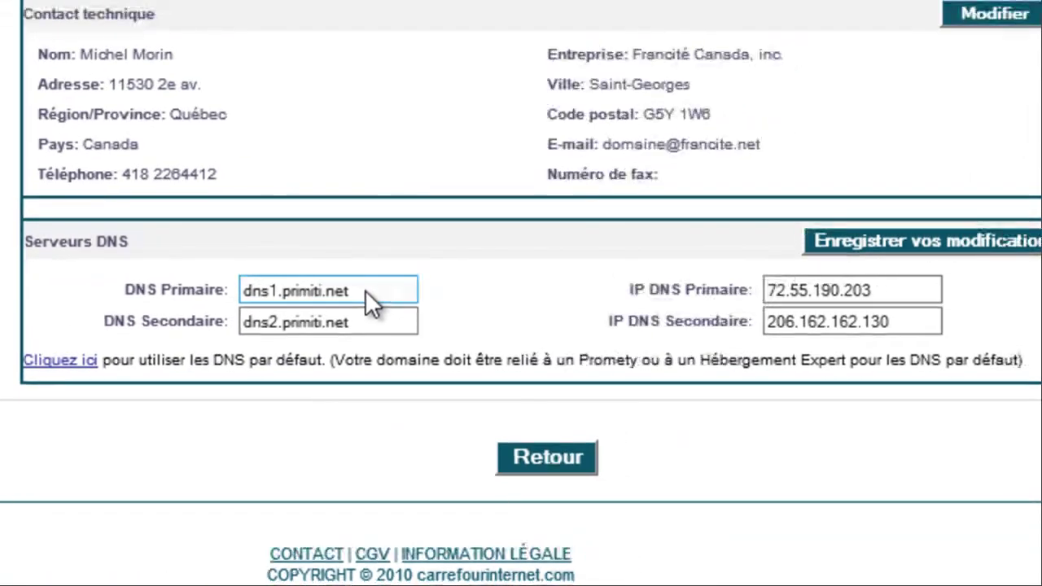
double_click(365, 291)
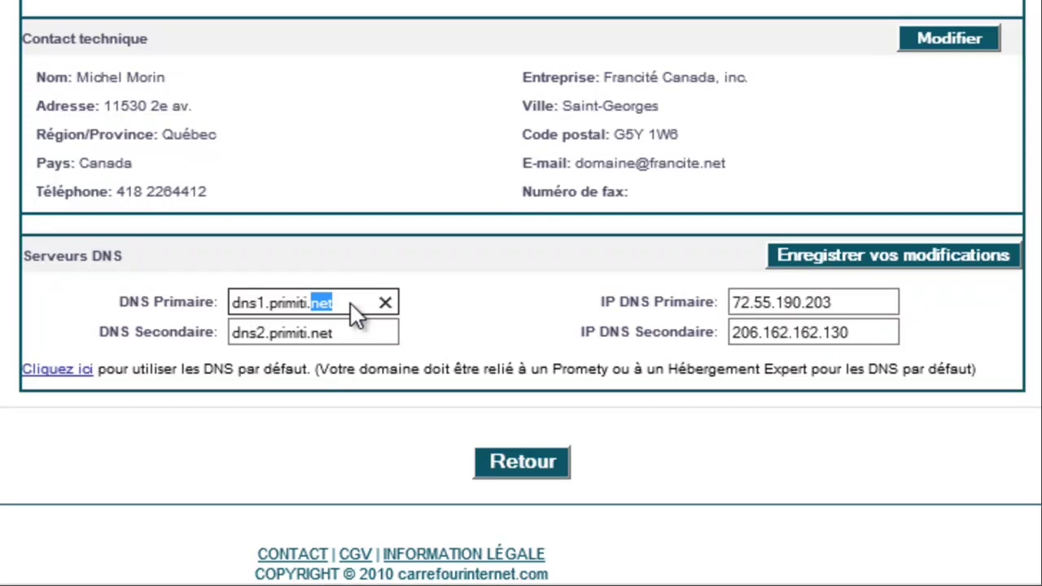
triple_click(349, 301)
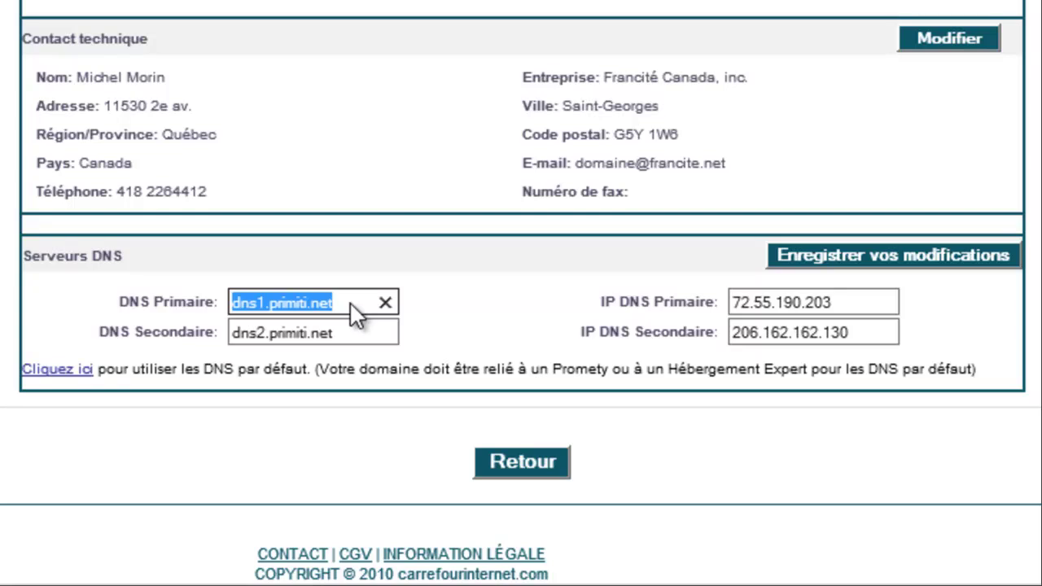
text(g)
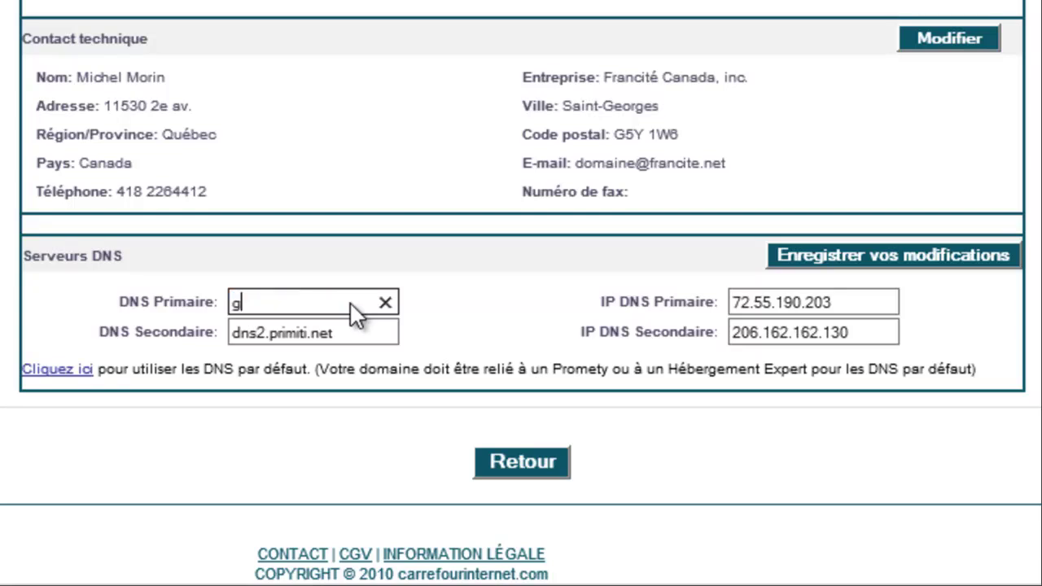
text(anumede.francite)
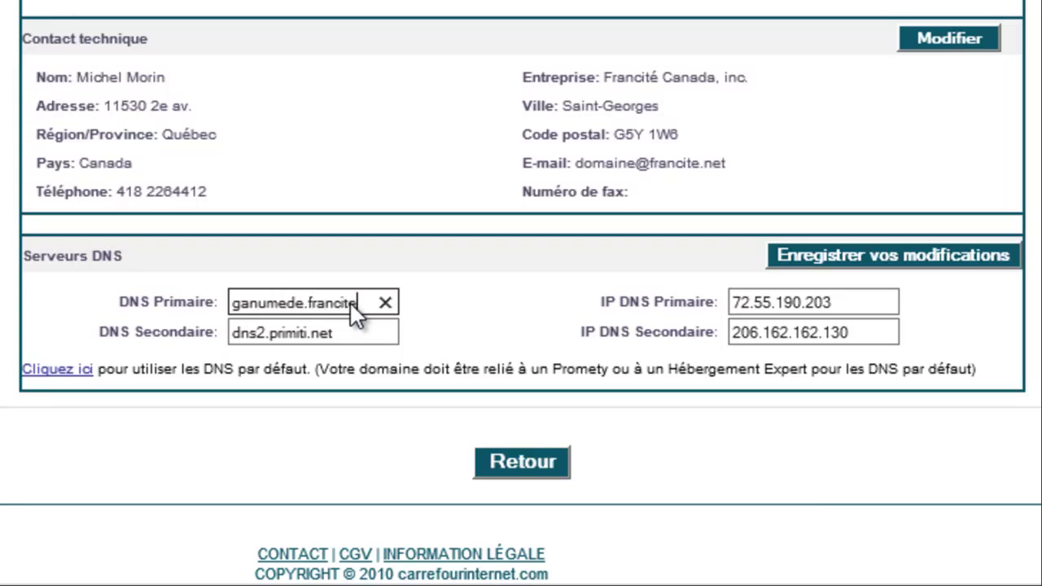
text(.net)
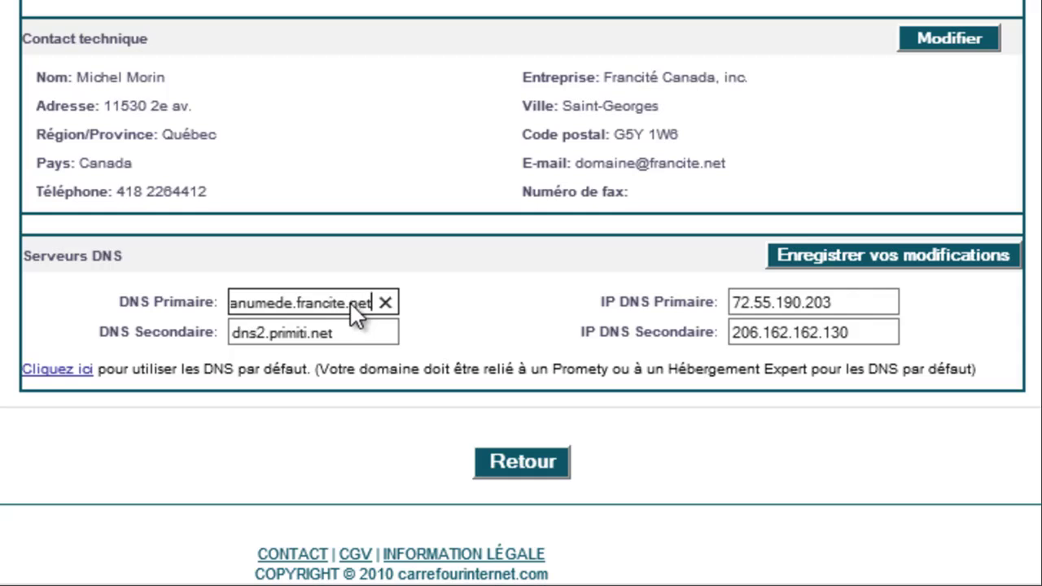
key(Tab)
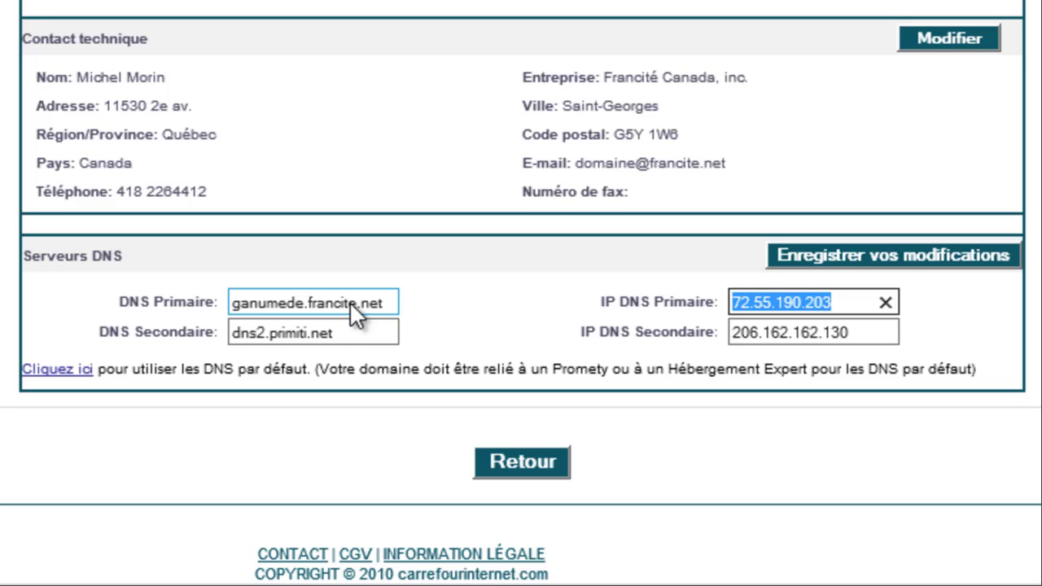
text(205.236.)
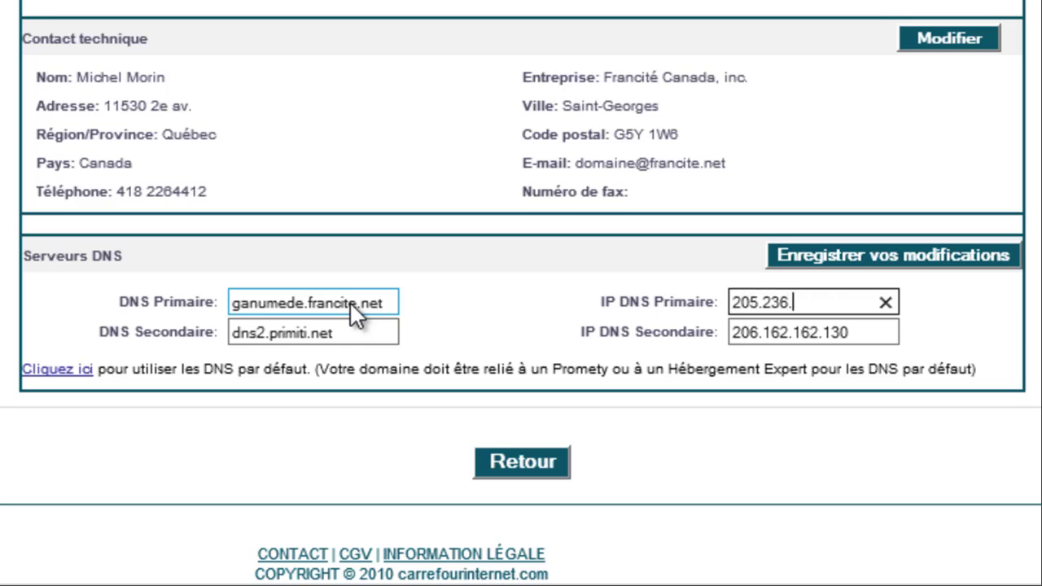
text(34.144)
- Set the secondary DNS server to callisto.francite.net, IP 72.55.190.204, and save
key(Tab)
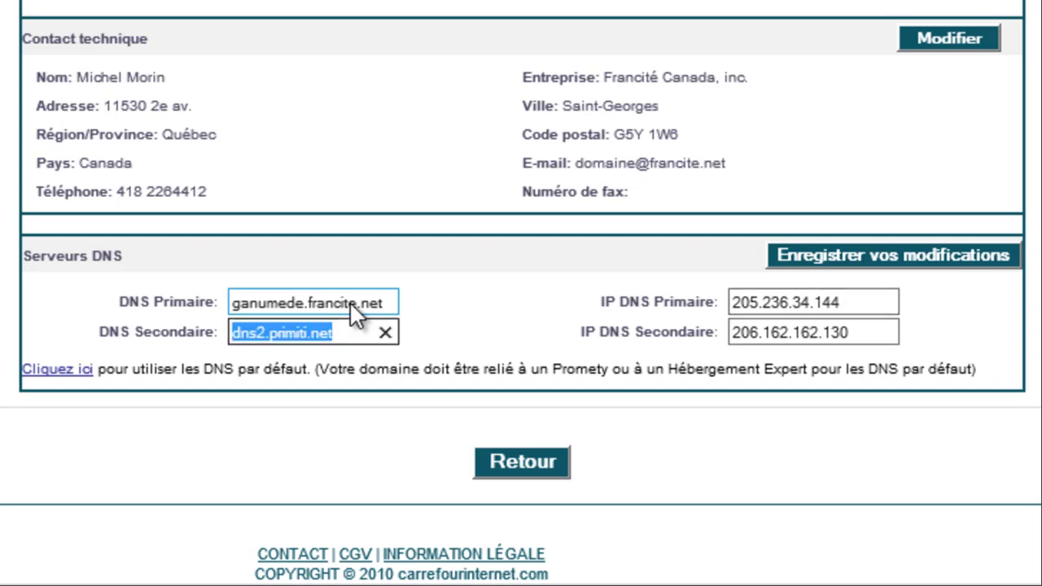
text(call)
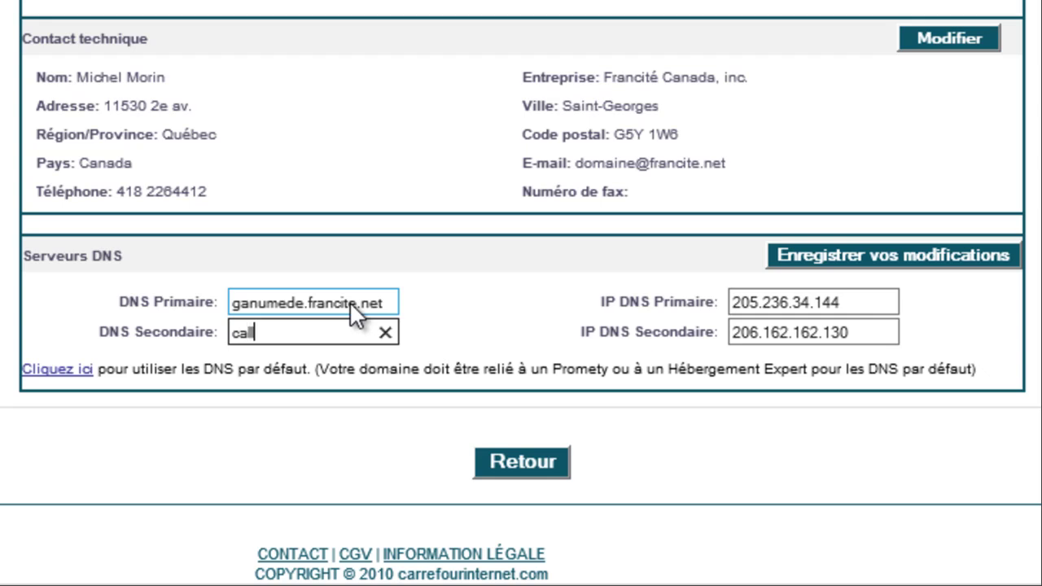
text(isto.franc)
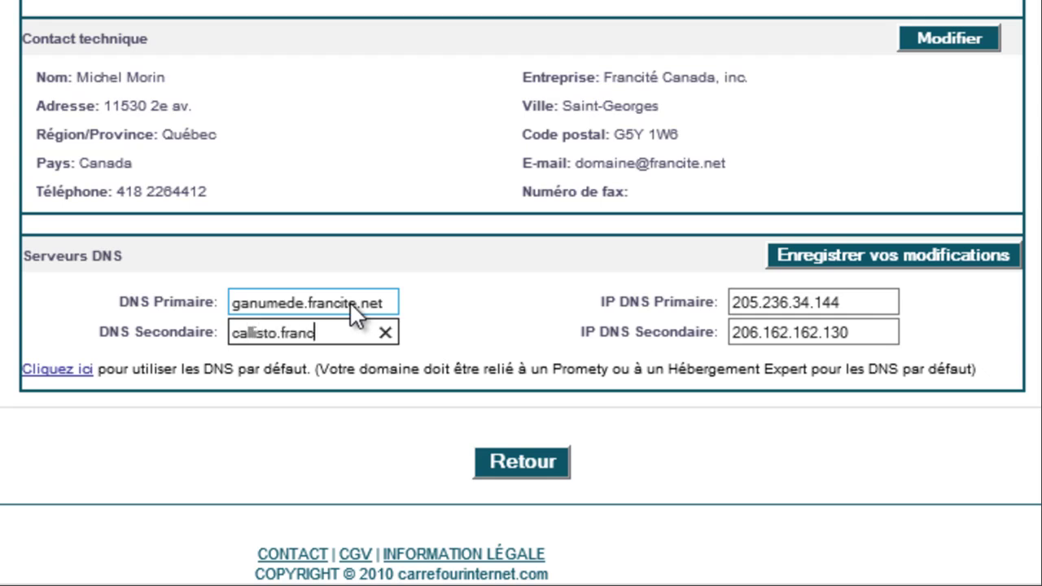
text(ite.net)
key(Tab)
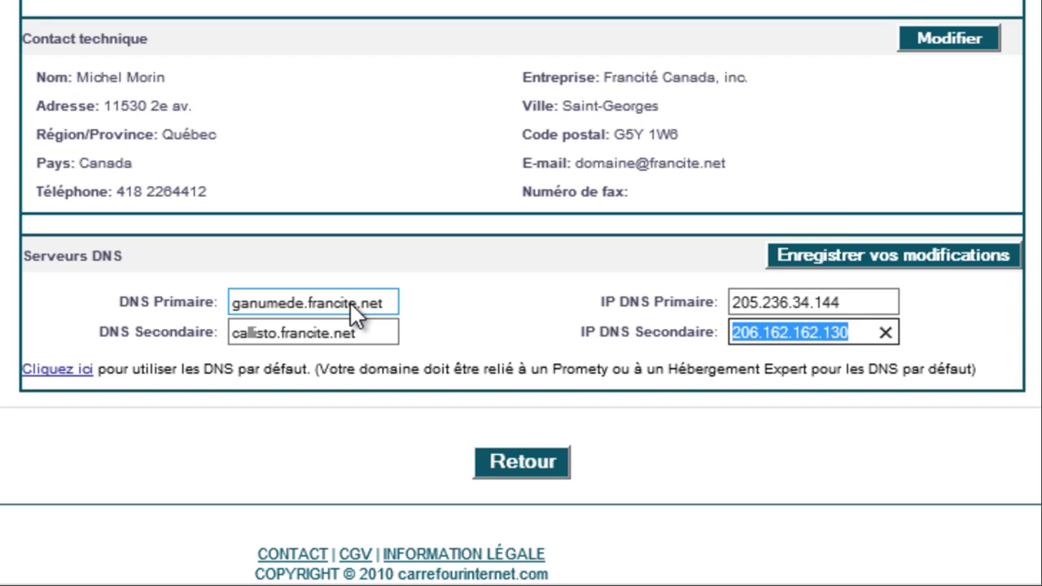
text(72.)
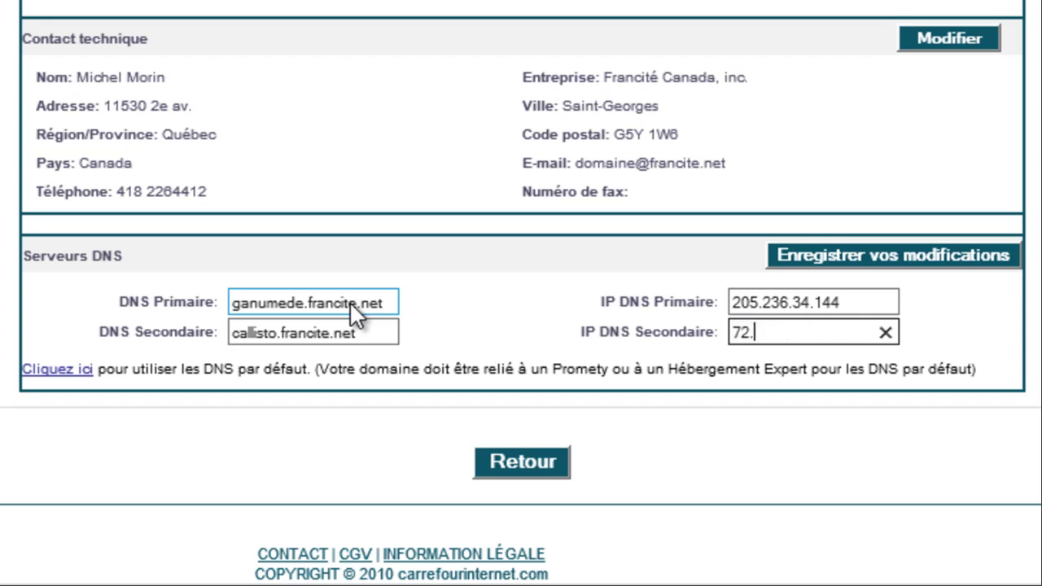
text(55.190.)
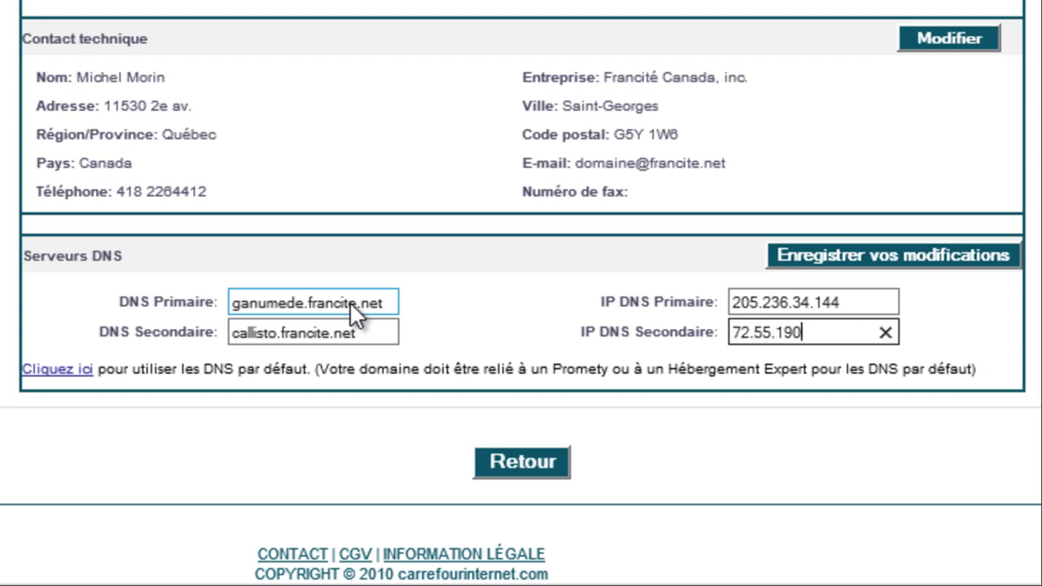
text(204)
click(928, 259)
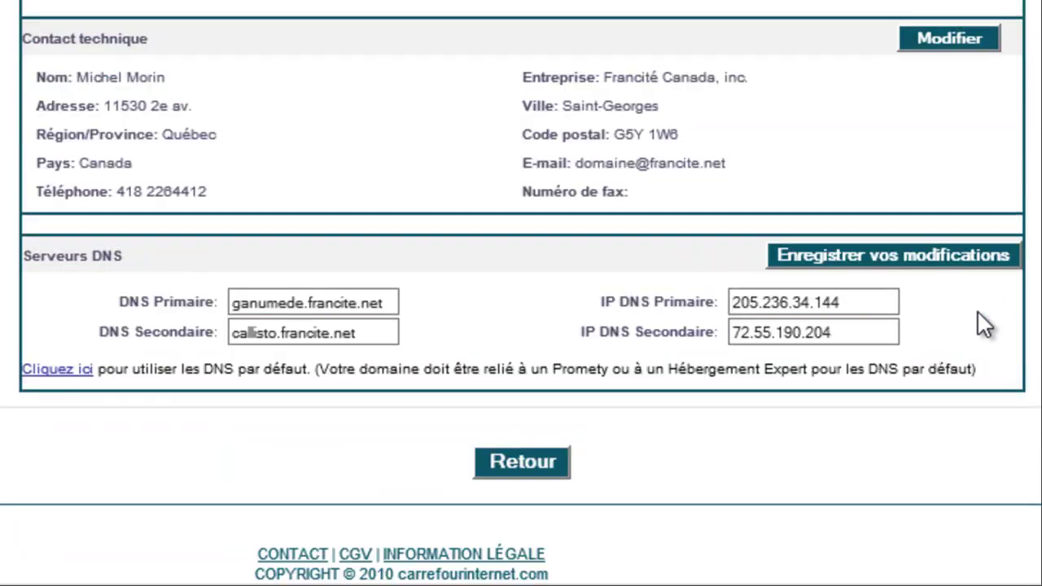
- Correct the primary DNS name to ganymede.francite.net and save again
click(265, 302)
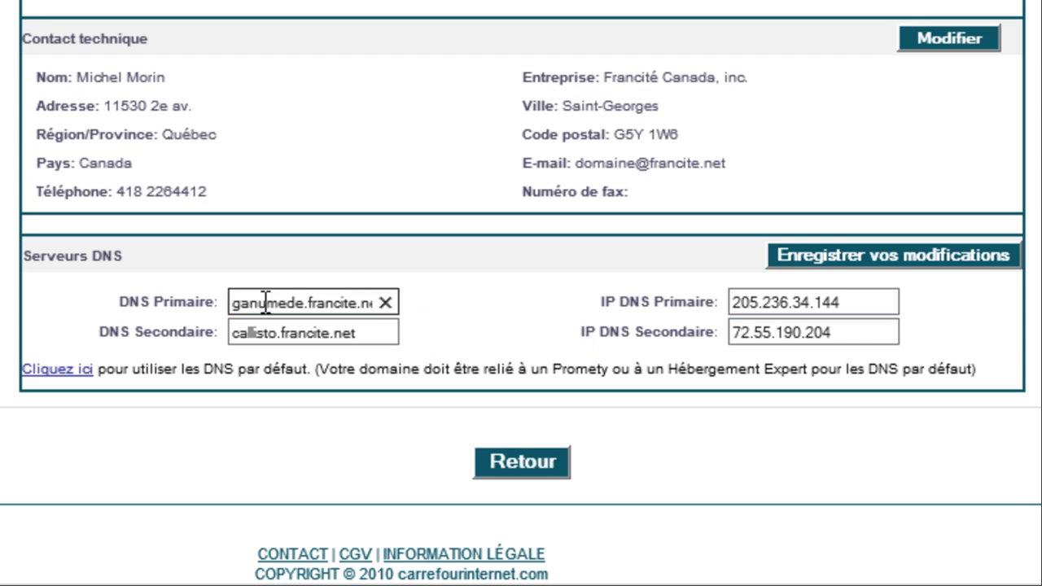
key(BackSpace)
text(y)
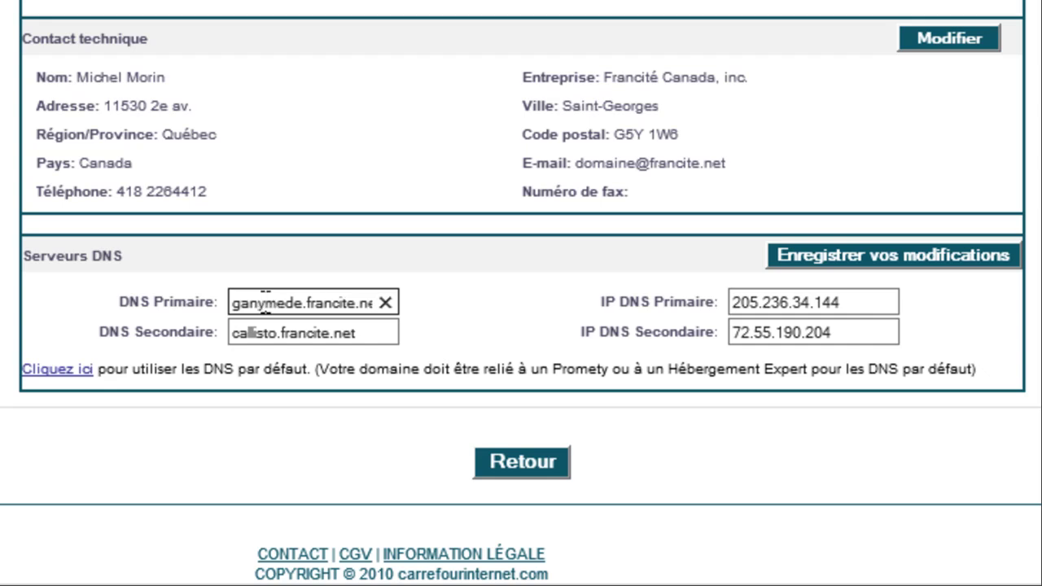
click(944, 254)
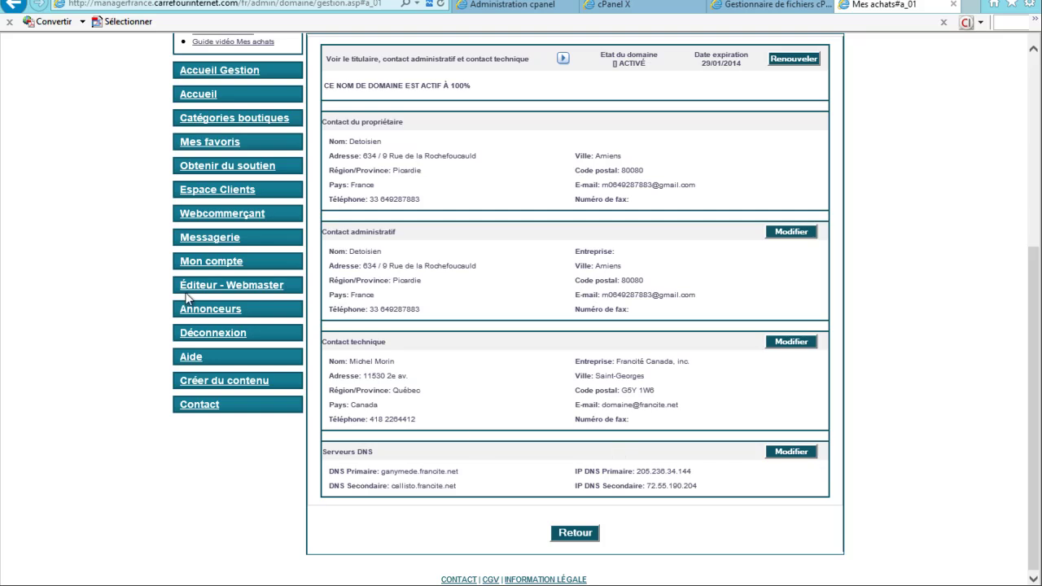
- Show the Internet Explorer menu bar and open the Fichier menu
key(alt)
click(19, 22)
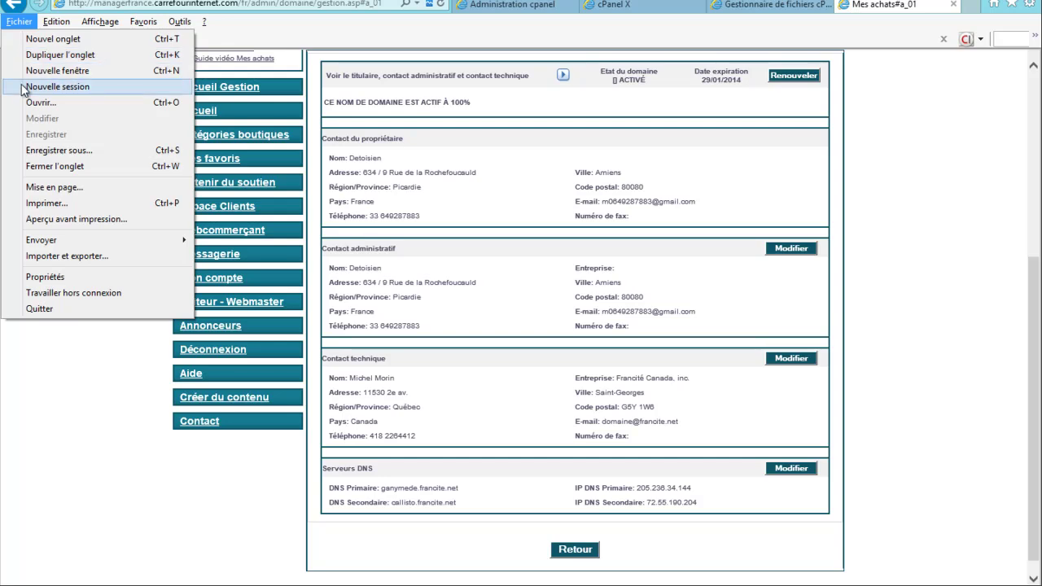
- Start a new session and load managerfrance.le-c-g-t-m.com from the address-bar suggestion
click(22, 87)
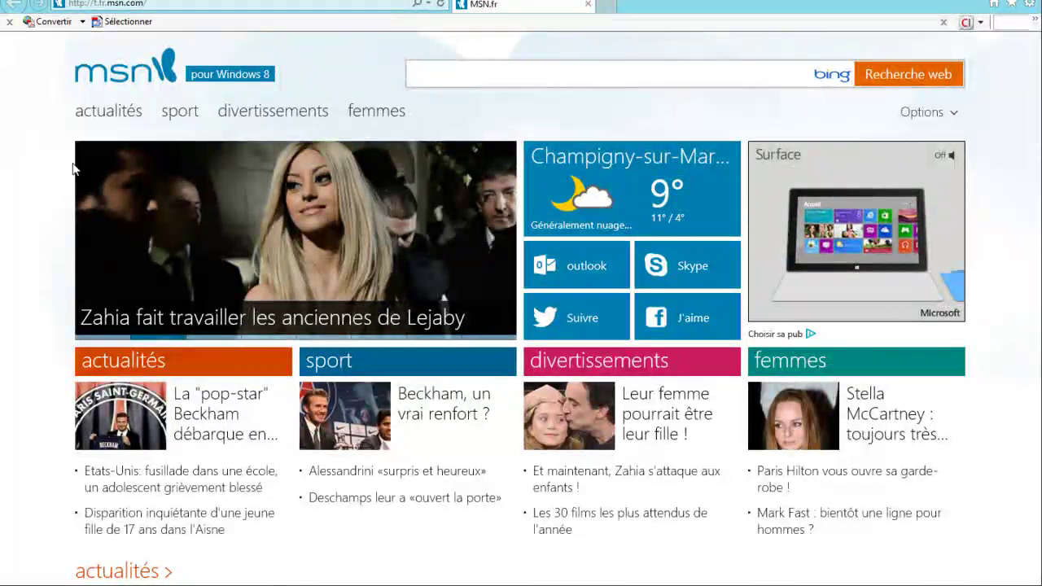
click(182, 5)
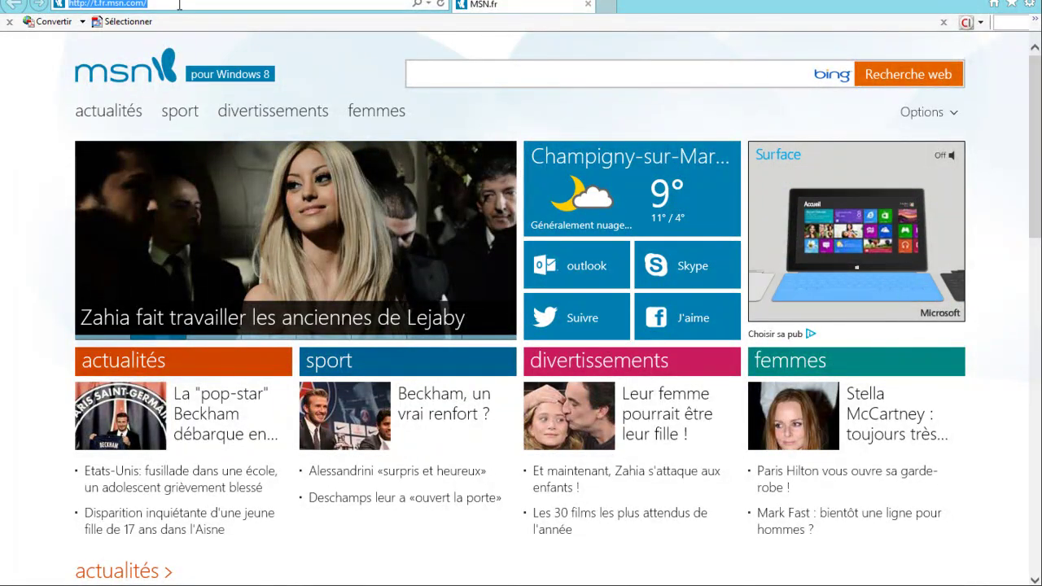
text(managerfrance.carrefourinternet)
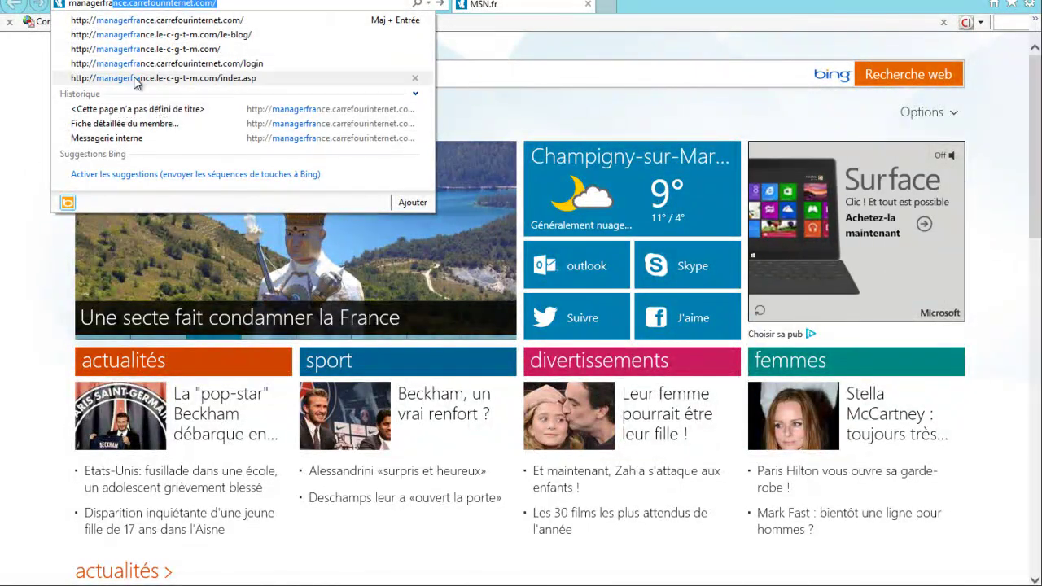
click(135, 49)
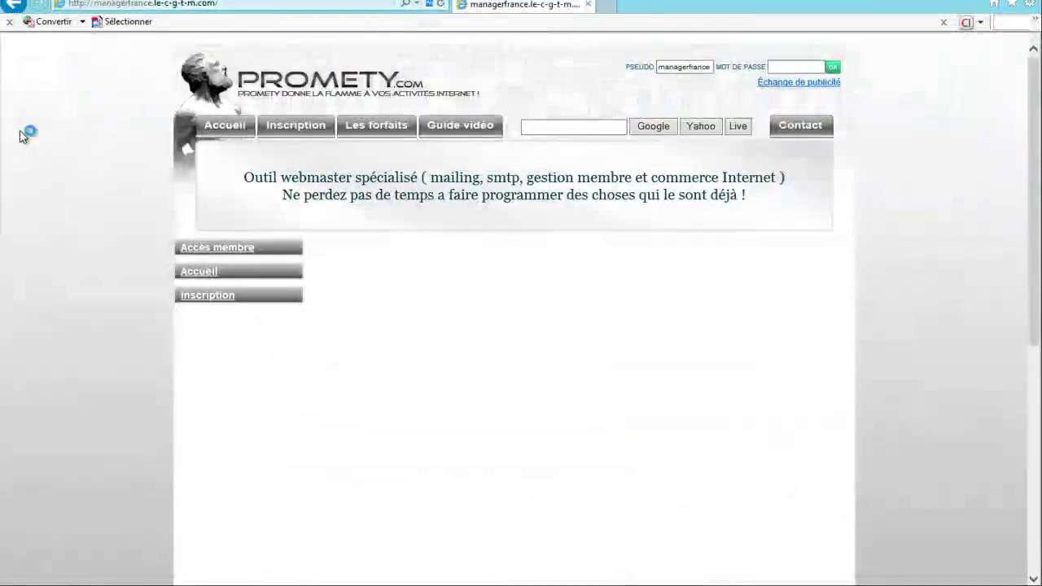